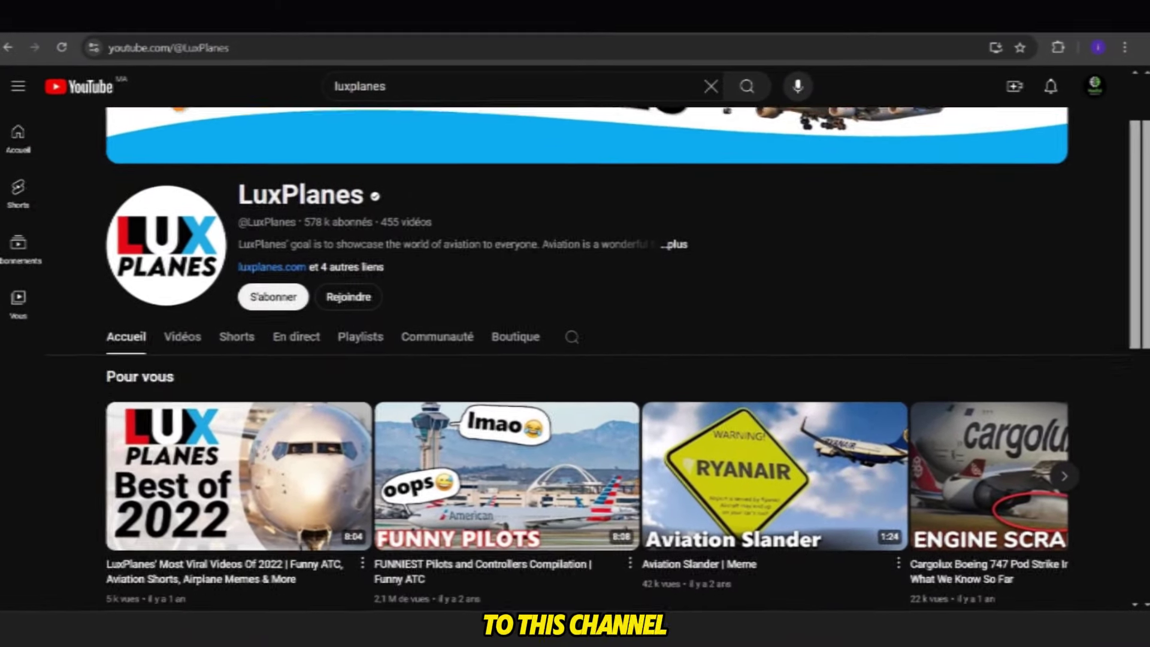
Browse the LuxPlanes channel's home page and its most popular Shorts on YouTube.
{"action": "scroll", "coordinate": [575, 360], "scroll_direction": "down", "scroll_amount": 2}
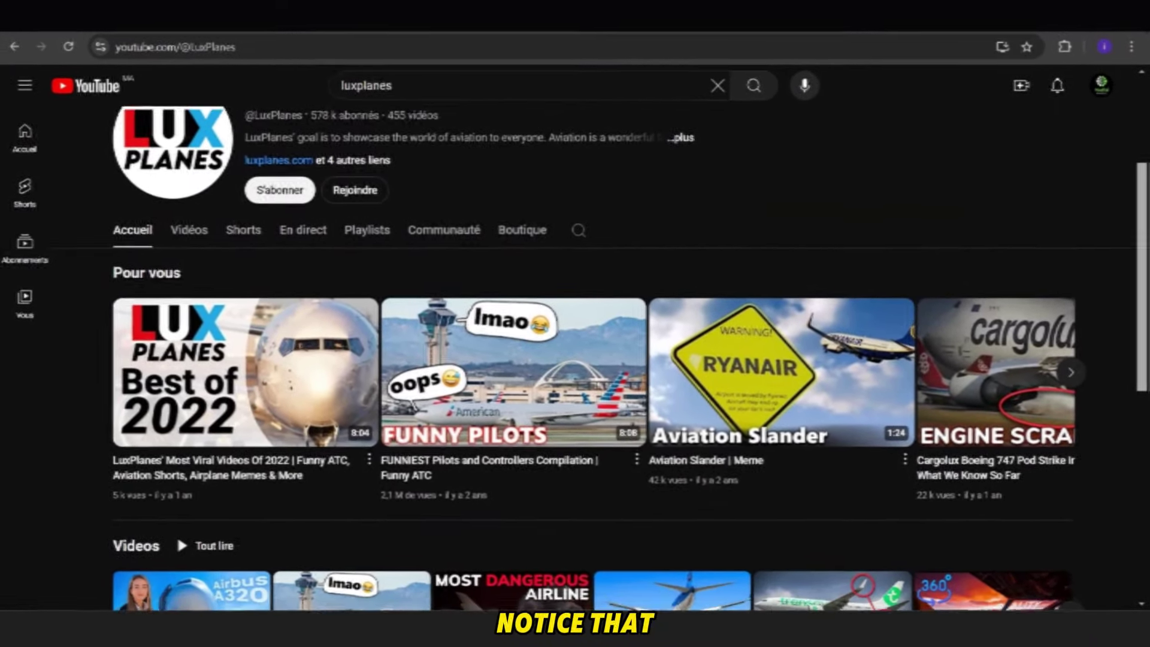
{"action": "scroll", "coordinate": [575, 360], "scroll_direction": "down", "scroll_amount": 2}
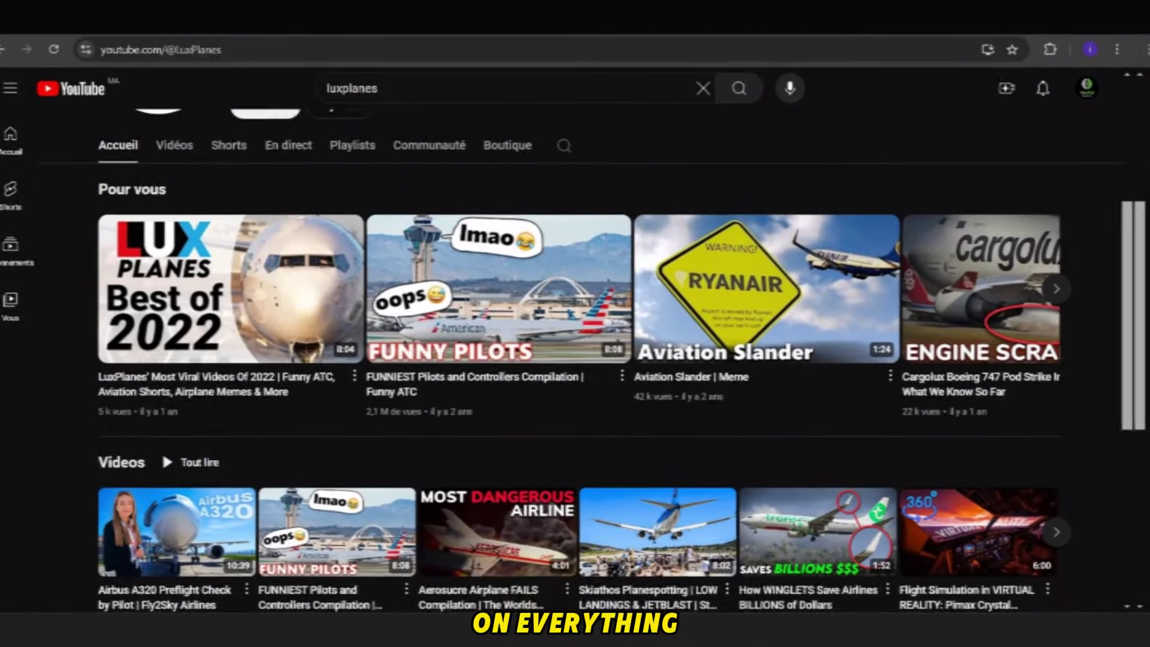
{"action": "scroll", "coordinate": [575, 359], "scroll_direction": "down", "scroll_amount": 2}
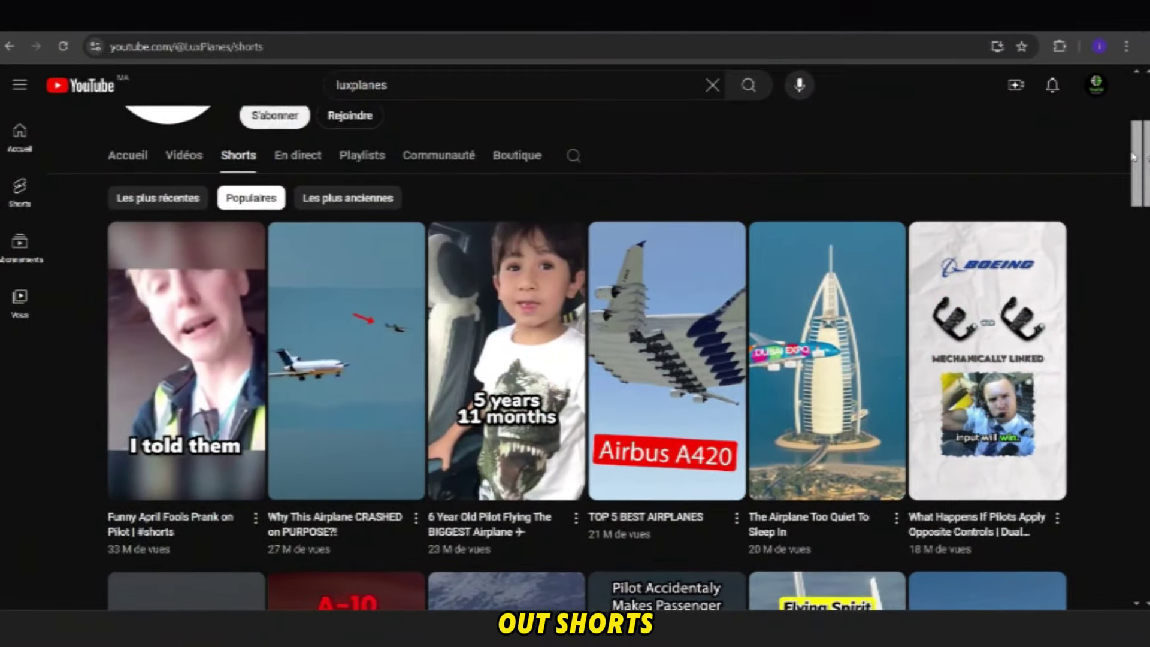
{"action": "scroll", "coordinate": [1138, 166], "scroll_direction": "down", "scroll_amount": 3}
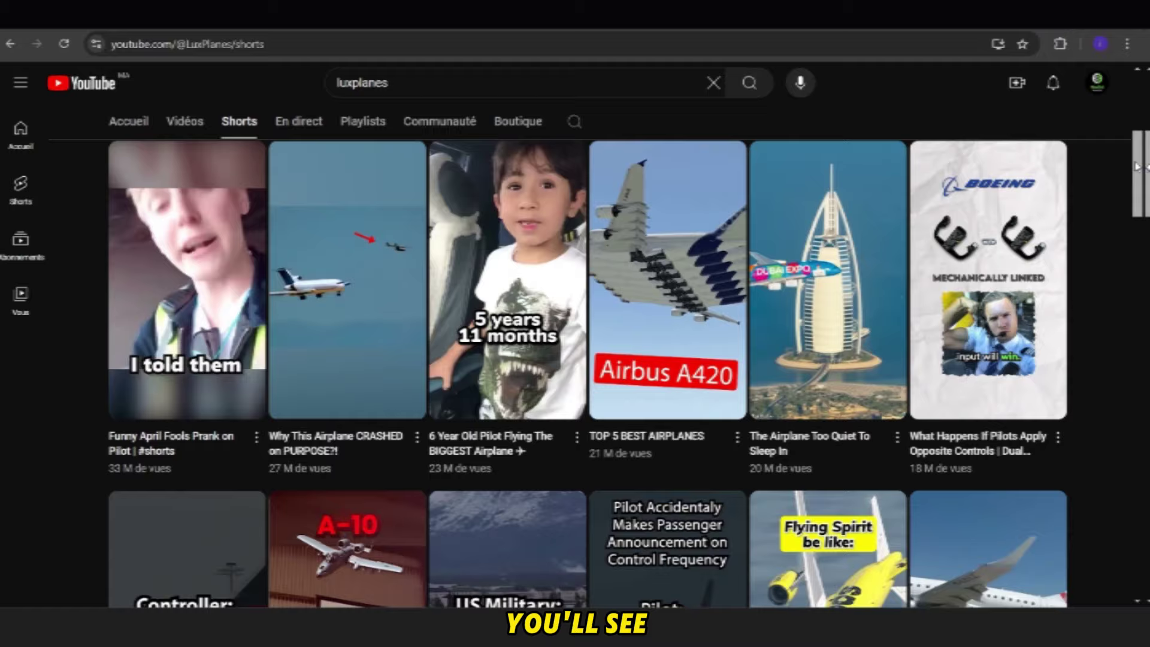
{"action": "left_click_drag", "start_coordinate": [1138, 167], "coordinate": [1141, 204]}
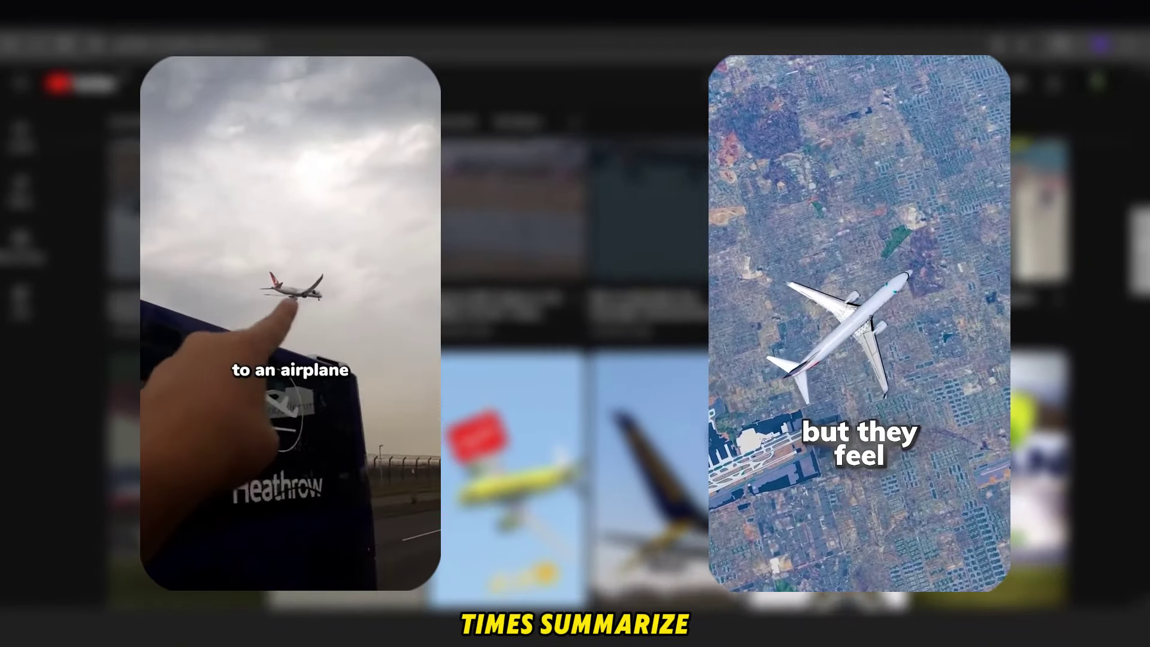
{"action": "scroll", "coordinate": [576, 360], "scroll_direction": "down", "scroll_amount": 3}
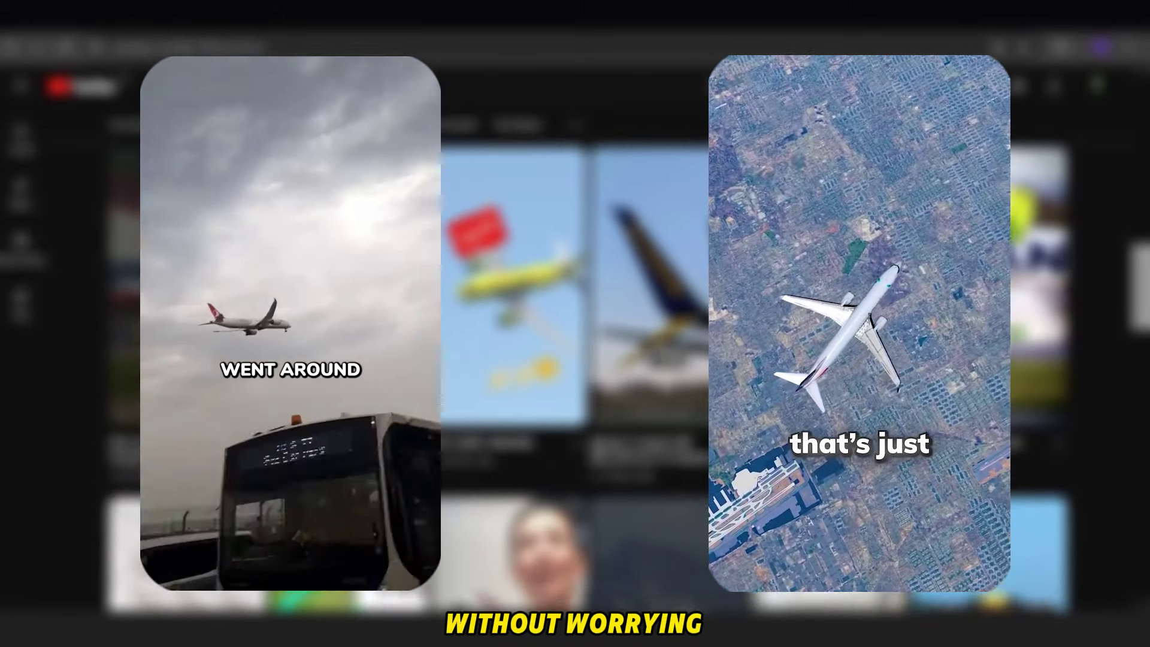
{"action": "scroll", "coordinate": [575, 360], "scroll_direction": "down", "scroll_amount": 3}
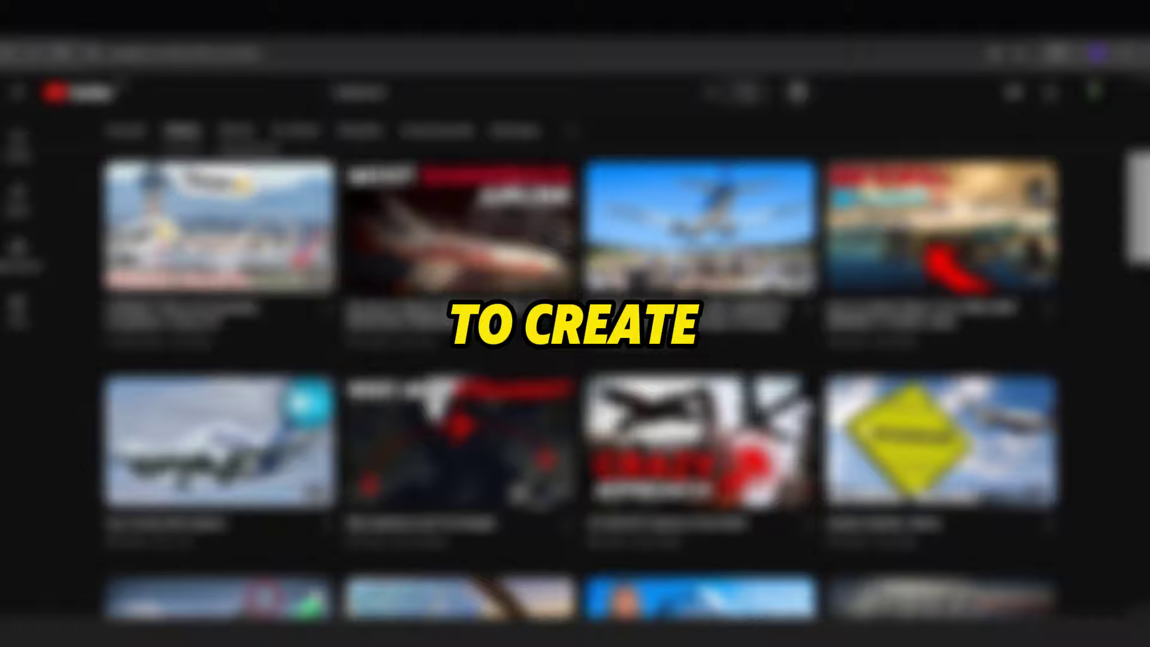
Look through the LuxPlanes channel's regular videos, including its oldest uploads.
{"action": "scroll", "coordinate": [575, 359], "scroll_direction": "down", "scroll_amount": 8}
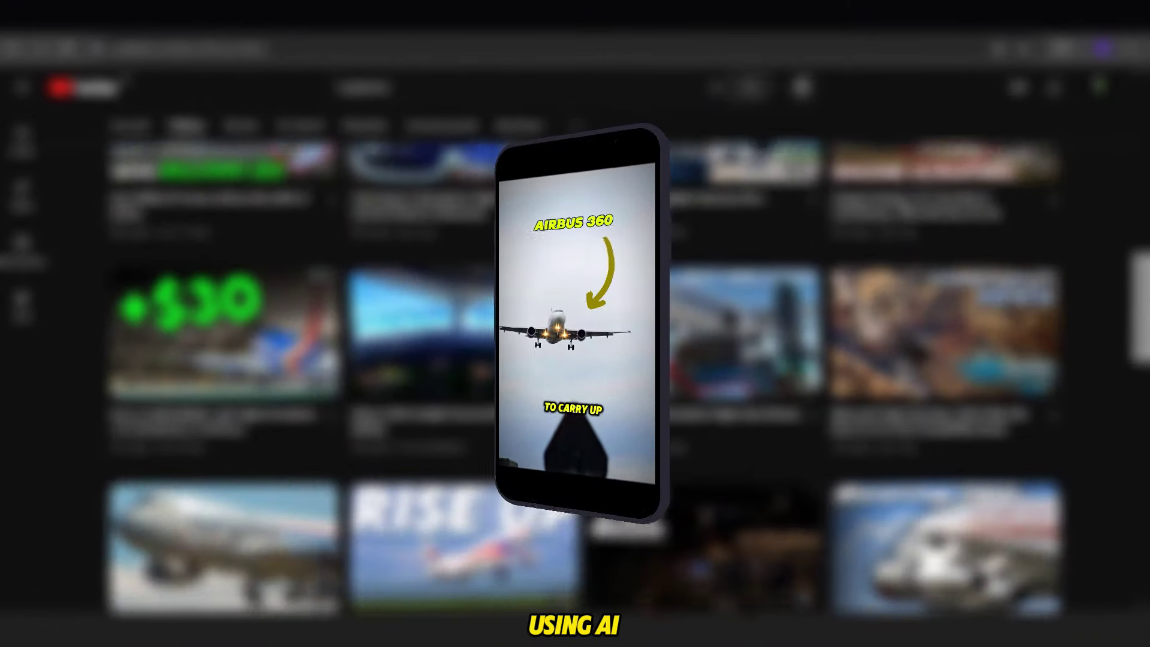
{"action": "scroll", "coordinate": [576, 360], "scroll_direction": "down", "scroll_amount": 5}
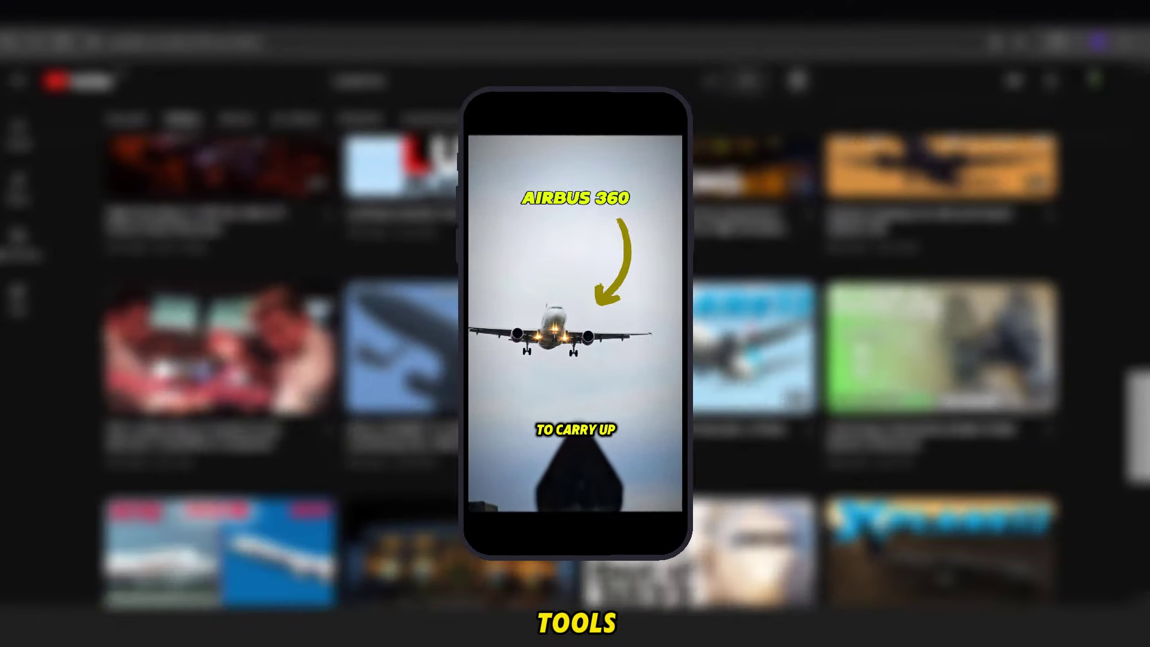
{"action": "scroll", "coordinate": [575, 359], "scroll_direction": "down", "scroll_amount": 9}
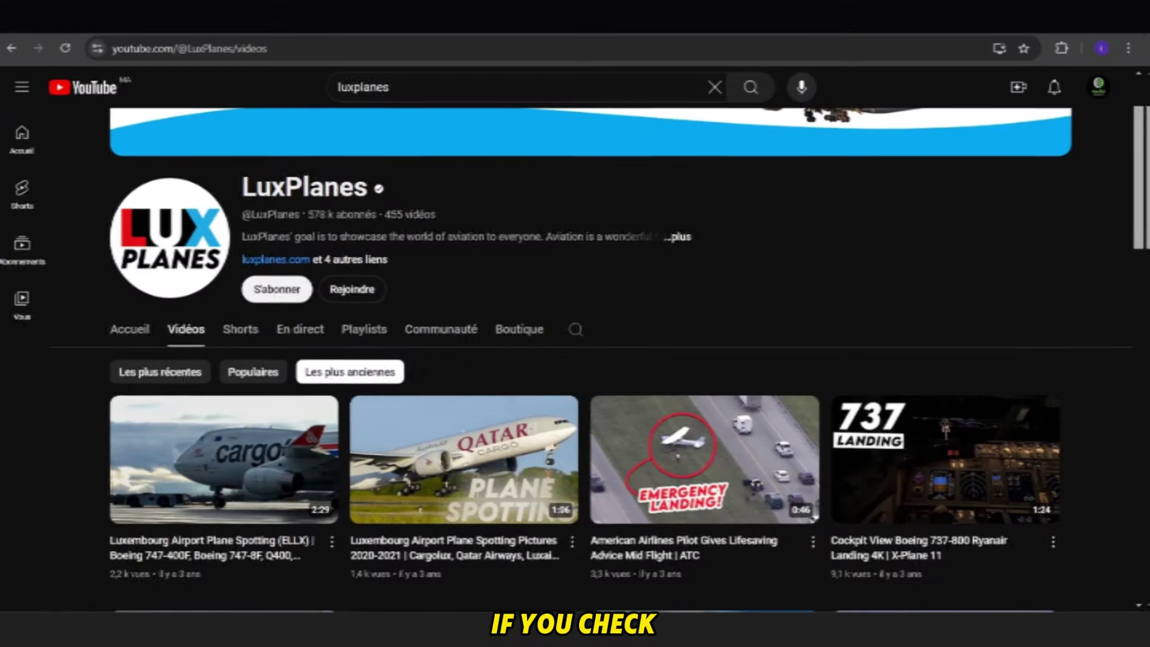
{"action": "scroll", "coordinate": [412, 302], "scroll_direction": "down", "scroll_amount": 7}
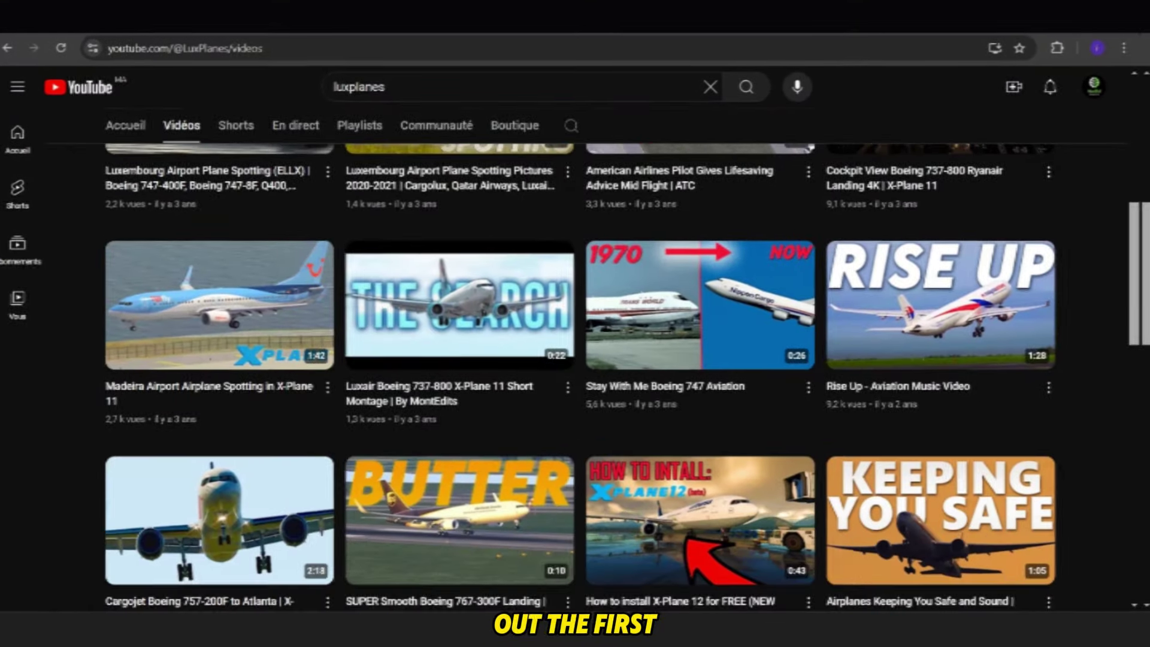
{"action": "scroll", "coordinate": [412, 302], "scroll_direction": "up", "scroll_amount": 4}
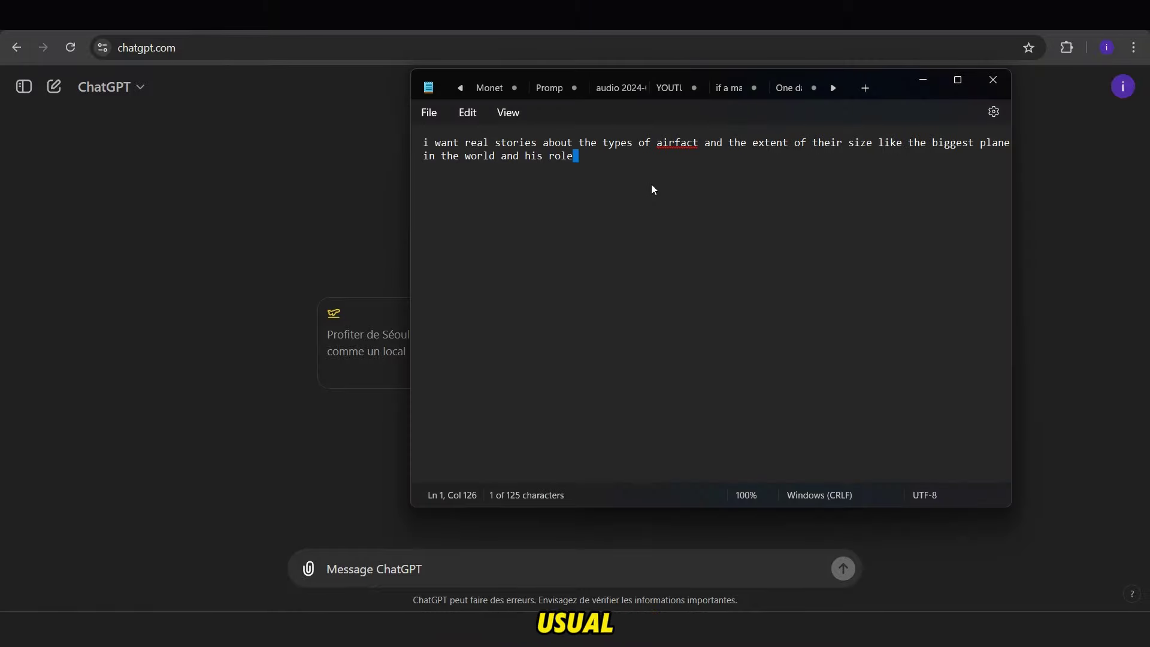
Copy the prepared request for real stories about aircraft types and sizes from the notes and send it to ChatGPT.
{"action": "key", "text": "ctrl+a"}
{"action": "key", "text": "ctrl+c"}
{"action": "left_click", "coordinate": [348, 569]}
{"action": "key", "text": "ctrl+v"}
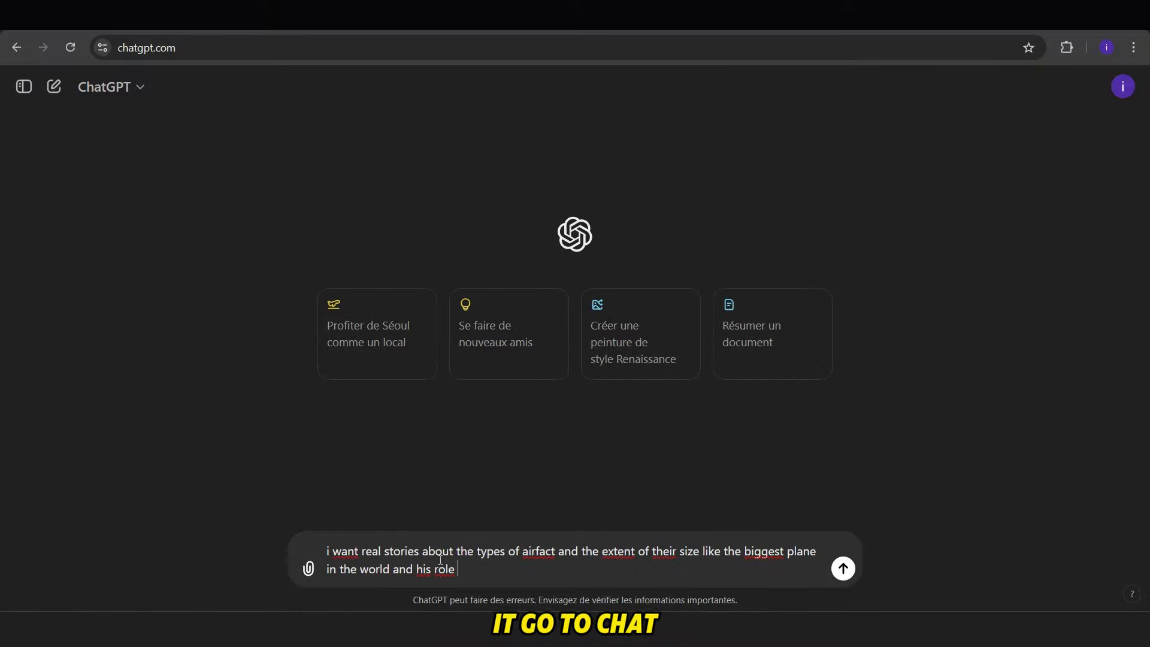
{"action": "key", "text": "Return"}
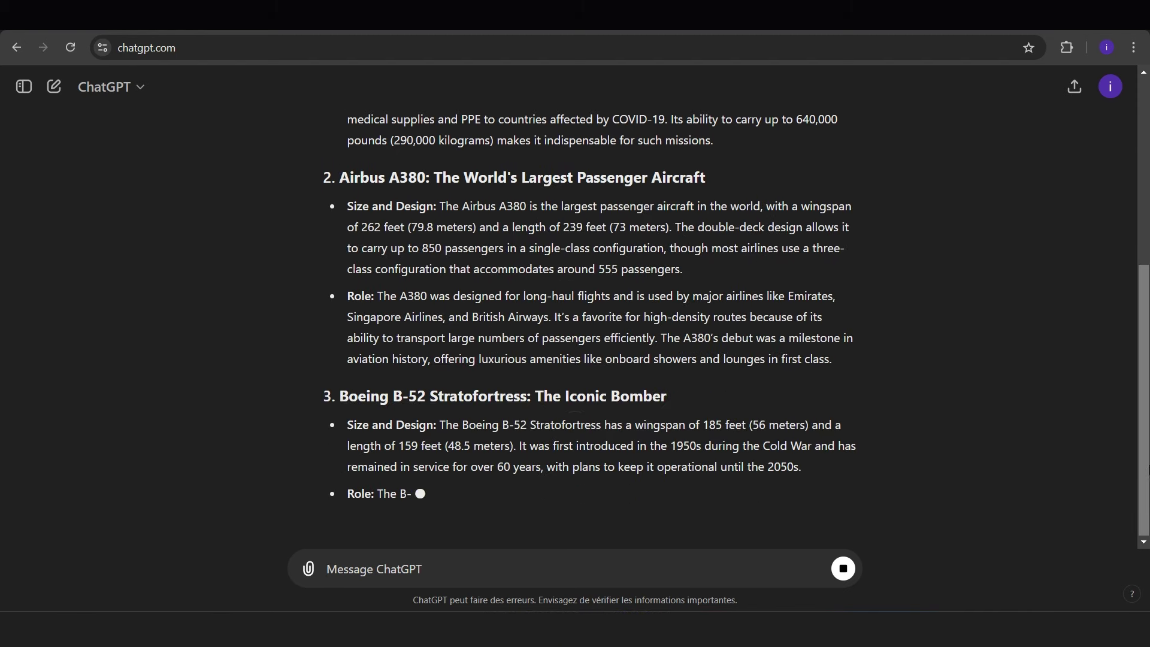
Read through the generated aircraft stories and ask ChatGPT for a short 45-second script about the Airbus A380.
{"action": "left_click_drag", "start_coordinate": [1149, 471], "coordinate": [1148, 549]}
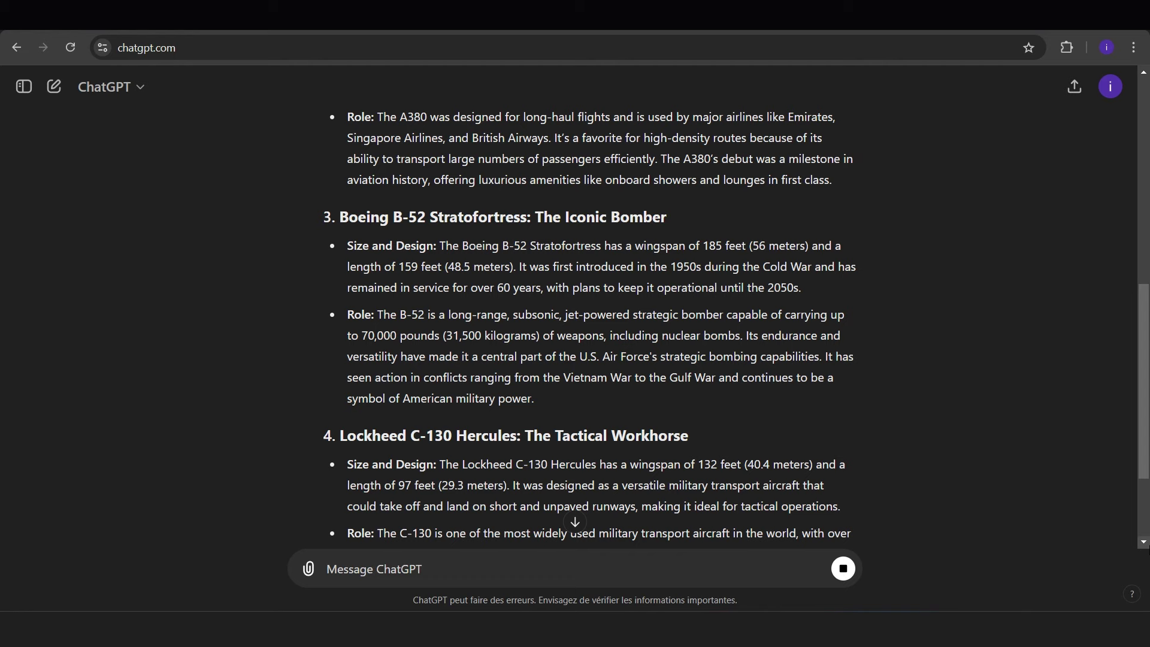
{"action": "scroll", "coordinate": [575, 323], "scroll_direction": "down", "scroll_amount": 6}
{"action": "scroll", "coordinate": [575, 323], "scroll_direction": "up", "scroll_amount": 12}
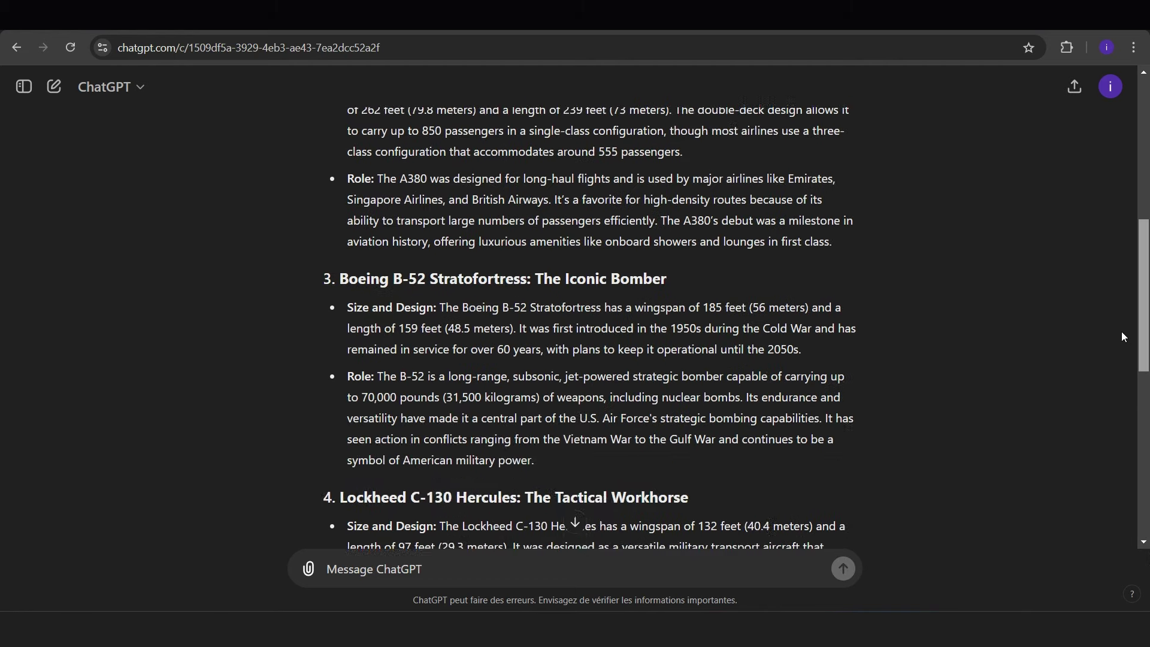
{"action": "left_click_drag", "start_coordinate": [340, 253], "coordinate": [431, 251]}
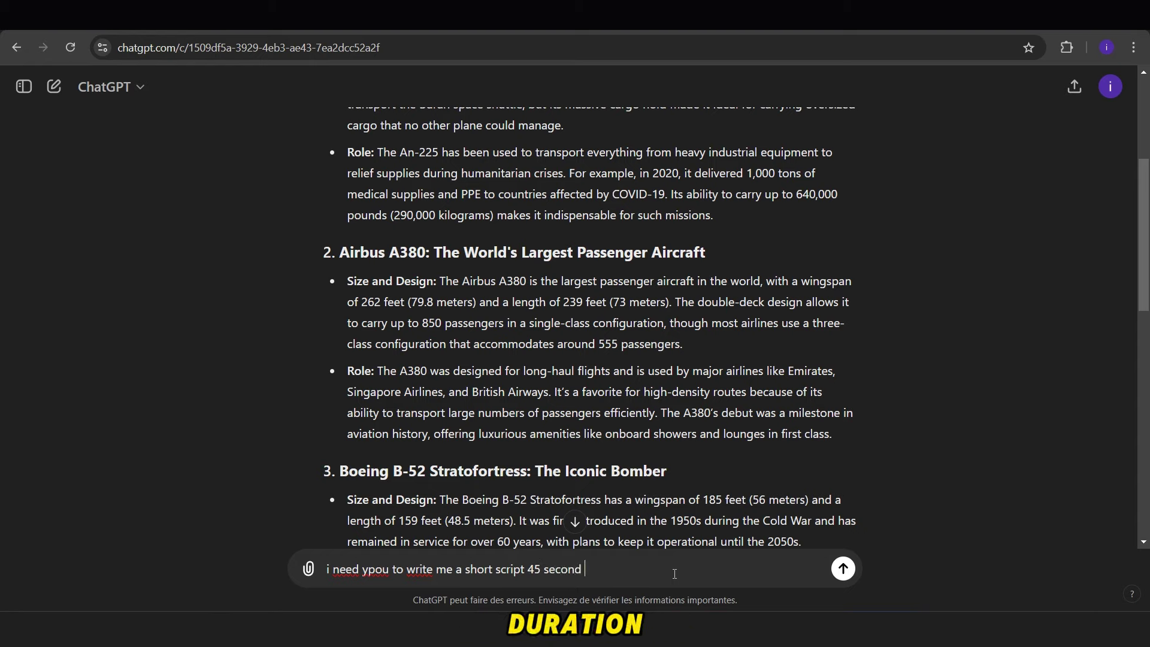
{"action": "key", "text": "Return"}
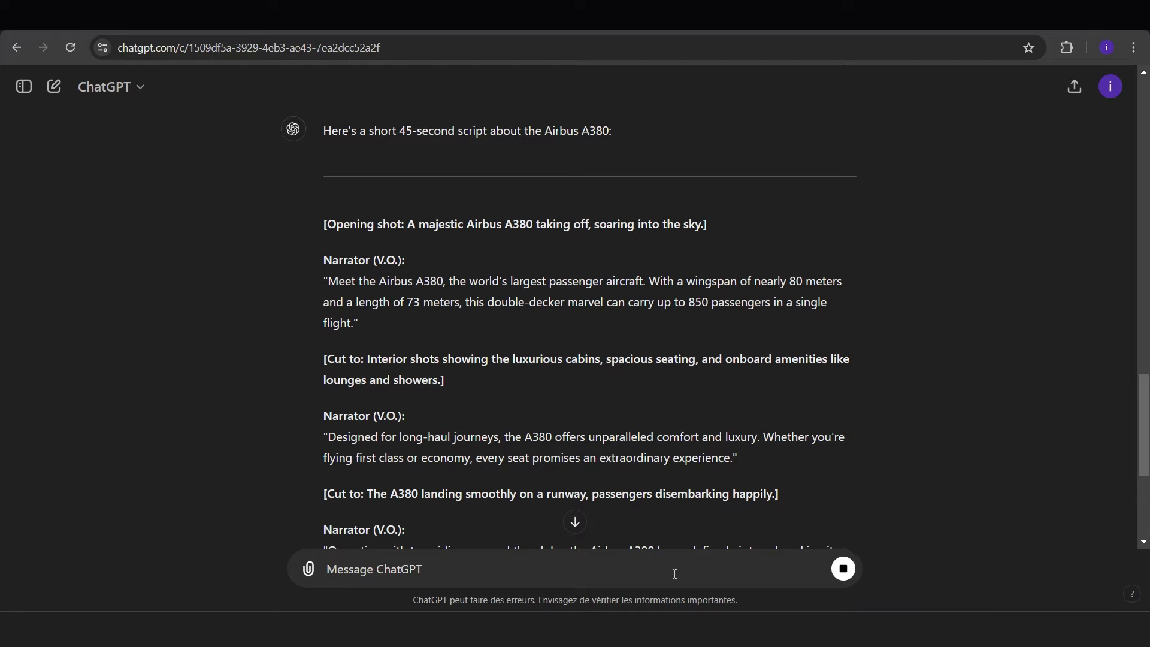
Ask ChatGPT to put the Airbus A380 script "in one paragraph" and copy the new text.
{"action": "left_click_drag", "start_coordinate": [1144, 433], "coordinate": [1143, 471]}
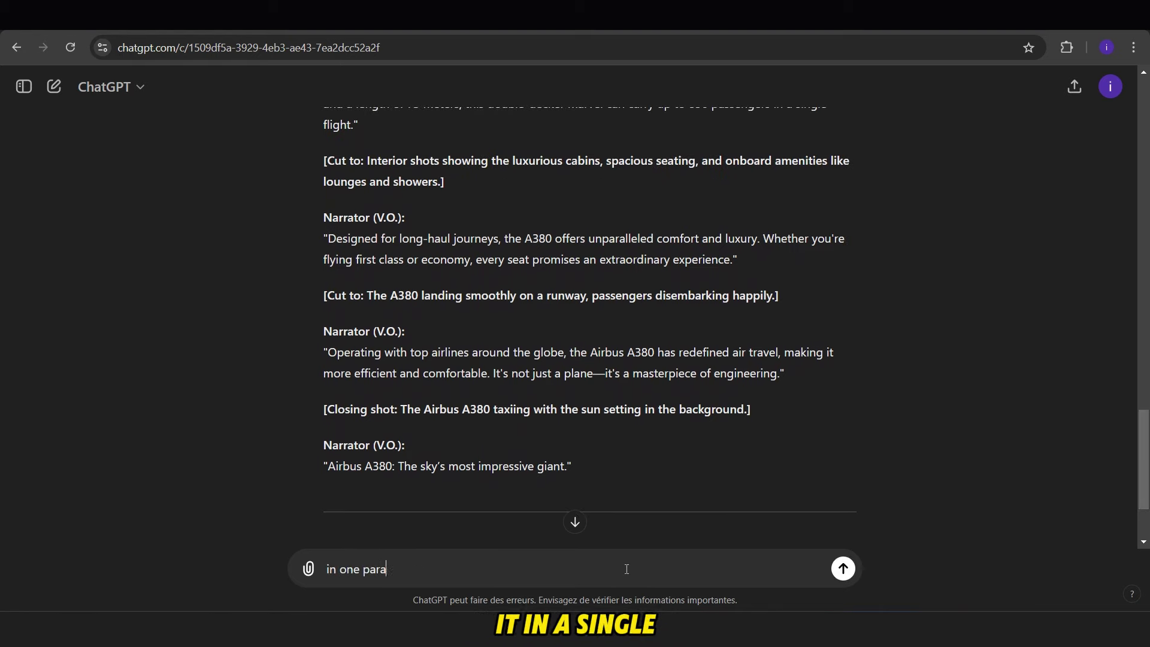
{"action": "type", "text": "h"}
{"action": "key", "text": "Return"}
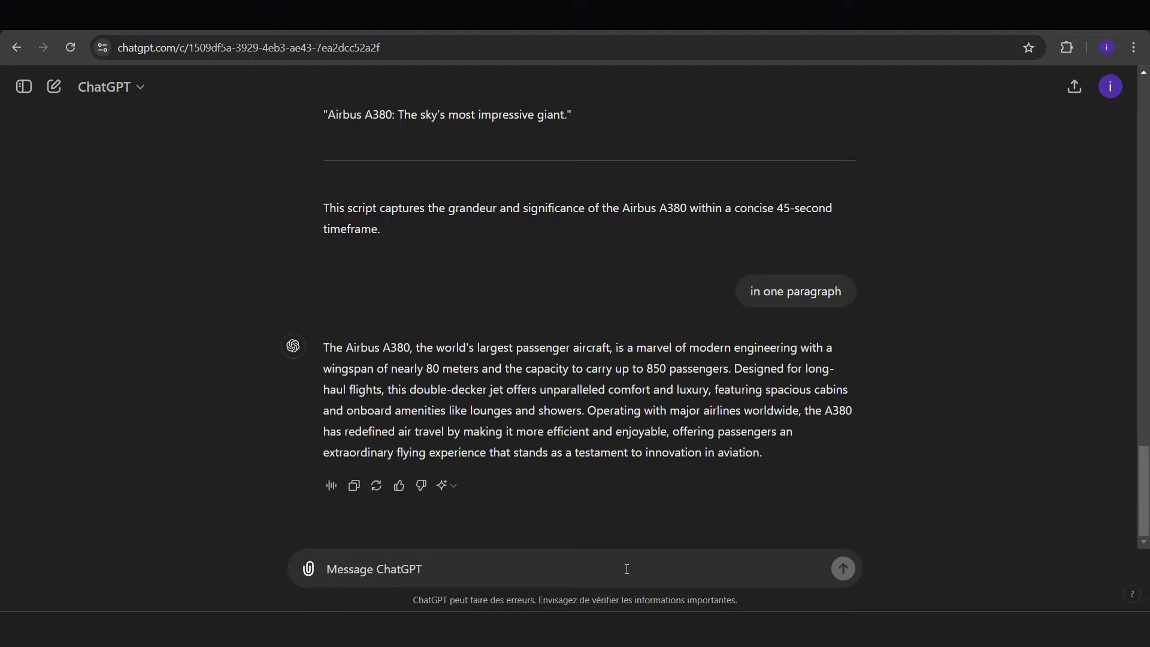
{"action": "left_click_drag", "start_coordinate": [729, 501], "coordinate": [281, 296]}
{"action": "key", "text": "ctrl+c"}
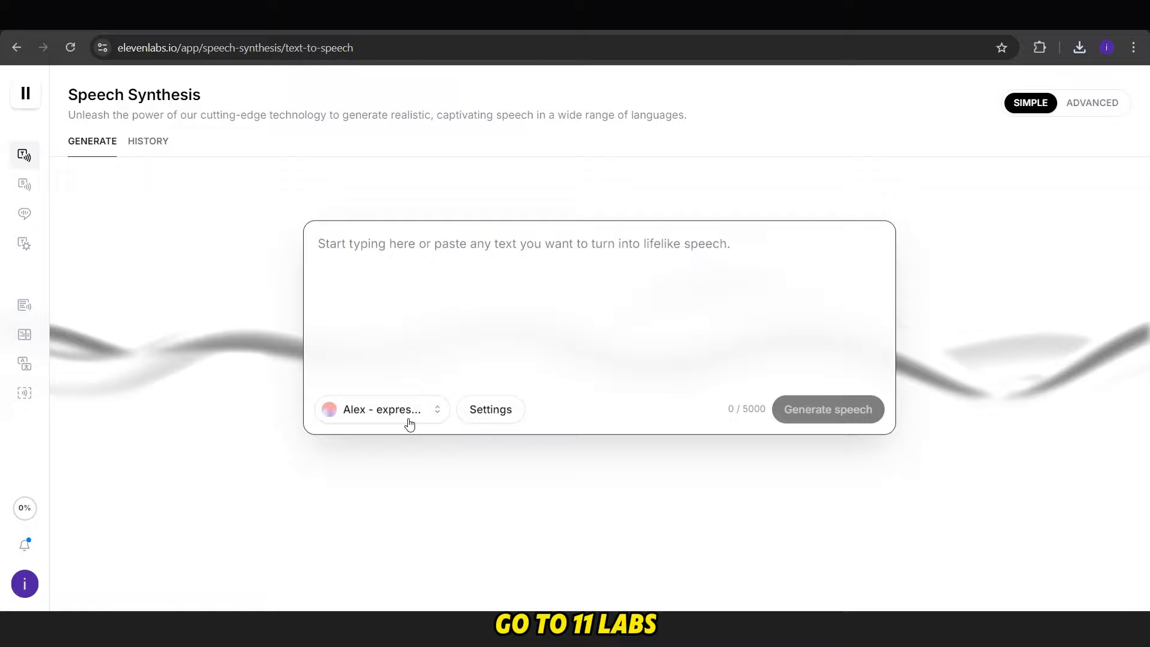
Switch to ElevenLabs text-to-speech and choose the Tyler Kurk voice.
{"action": "left_click", "coordinate": [410, 424]}
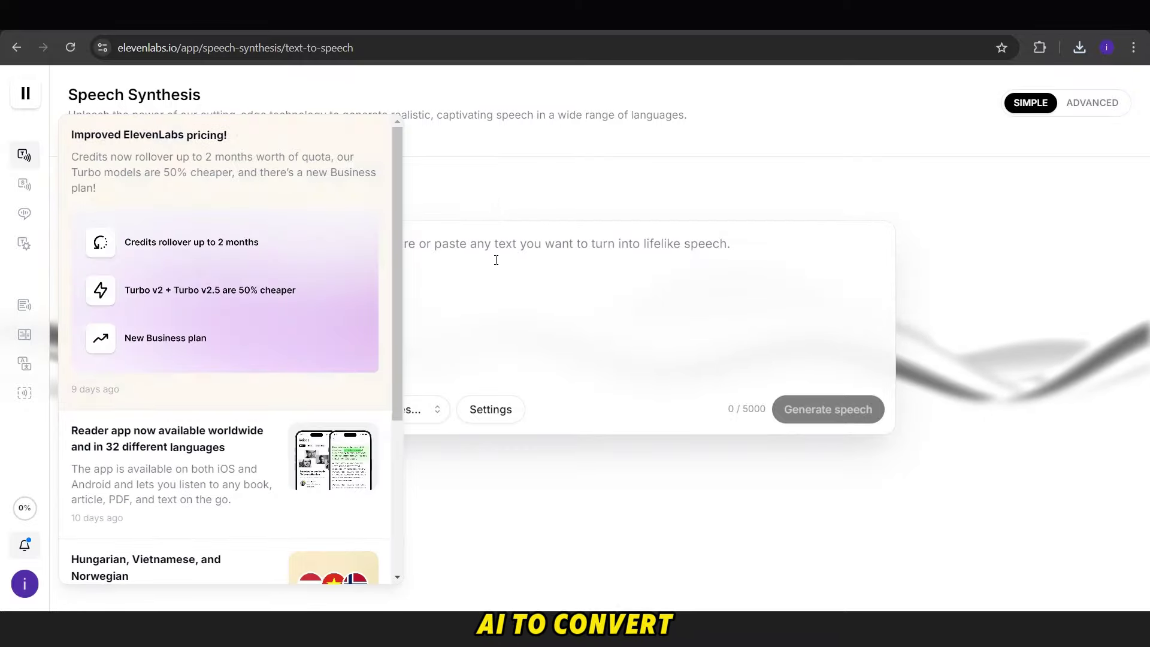
{"action": "left_click", "coordinate": [496, 260]}
{"action": "left_click", "coordinate": [379, 381]}
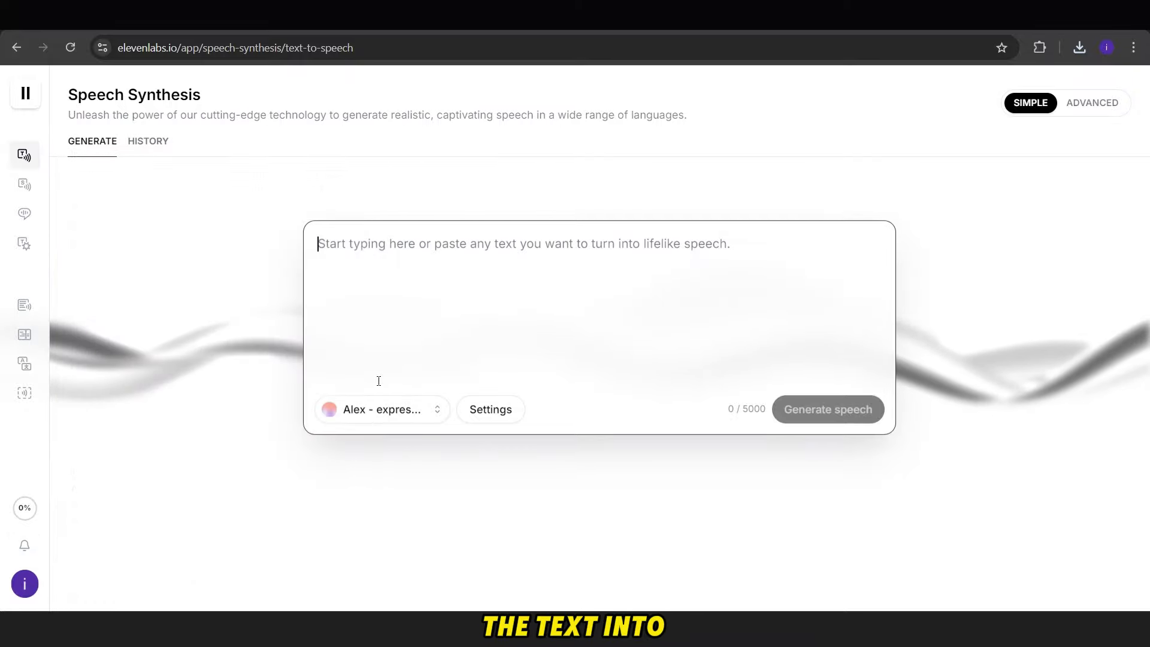
{"action": "left_click", "coordinate": [379, 414]}
{"action": "left_click", "coordinate": [285, 173]}
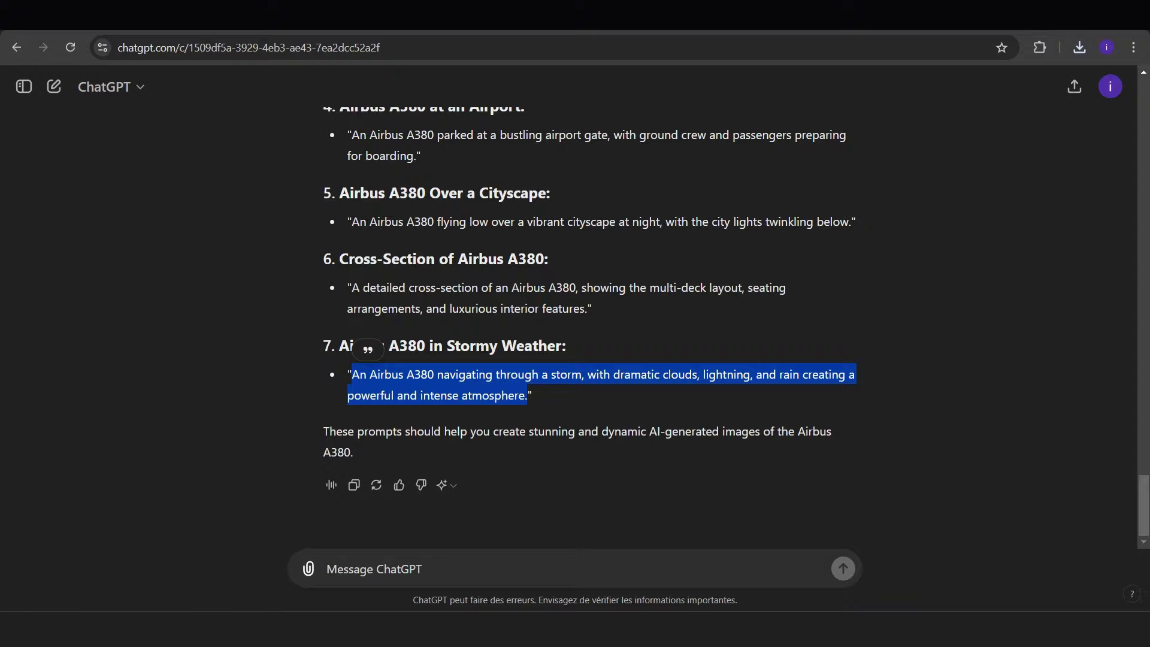
Copy the one-paragraph Airbus A380 script from ChatGPT and paste it into the ElevenLabs speech text.
{"action": "left_click", "coordinate": [840, 365]}
{"action": "left_click_drag", "start_coordinate": [1143, 504], "coordinate": [1142, 368]}
{"action": "left_click_drag", "start_coordinate": [693, 353], "coordinate": [331, 233]}
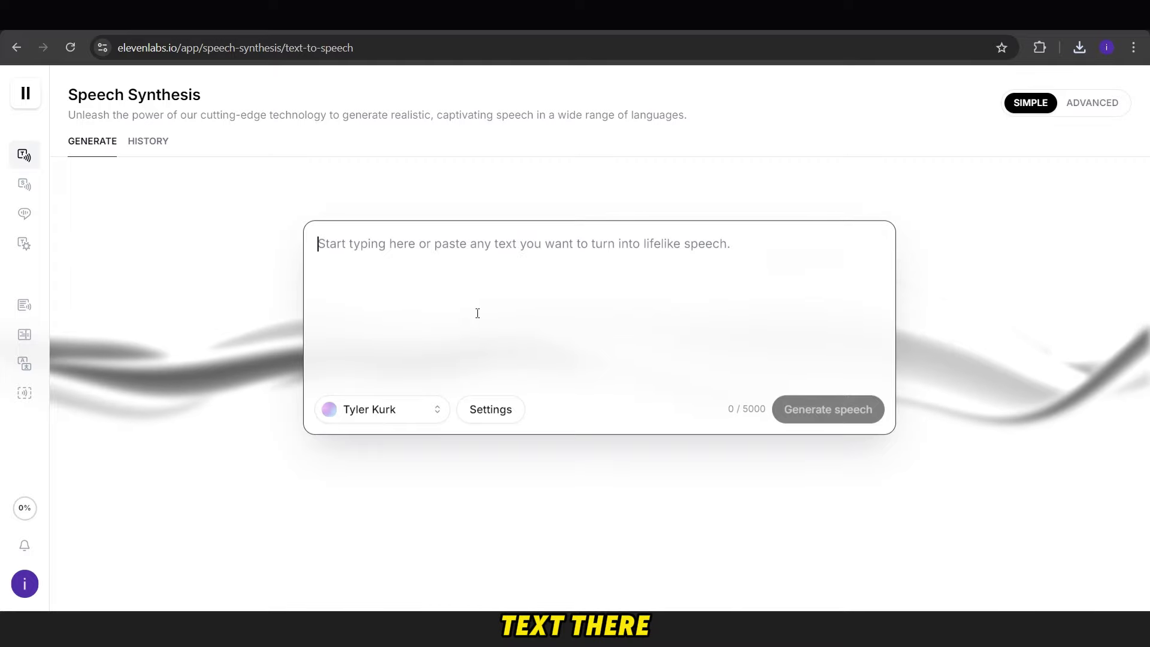
{"action": "key", "text": "ctrl+v"}
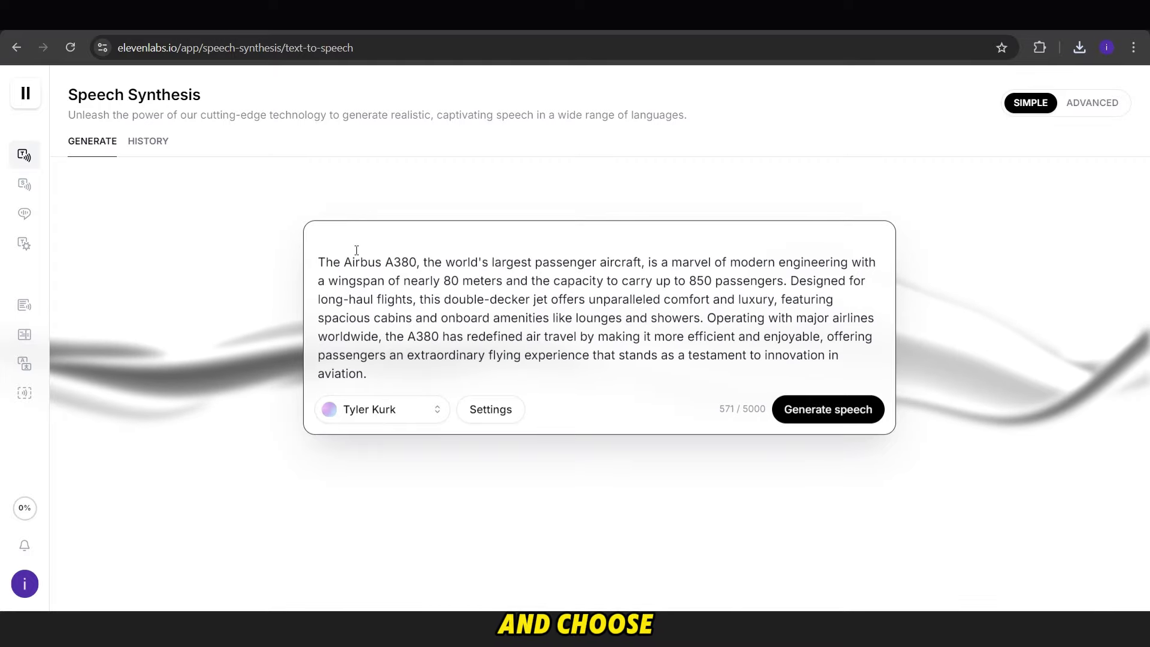
Generate the speech from the script, pause its playback and download the audio file.
{"action": "left_click", "coordinate": [803, 407]}
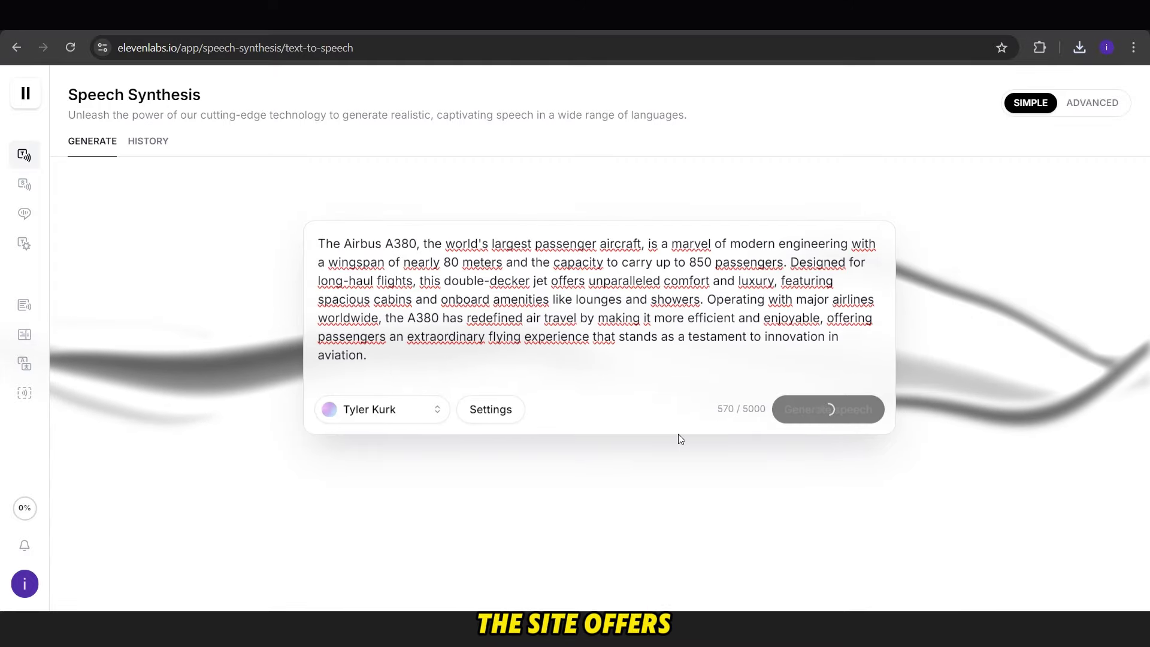
{"action": "left_click", "coordinate": [83, 571]}
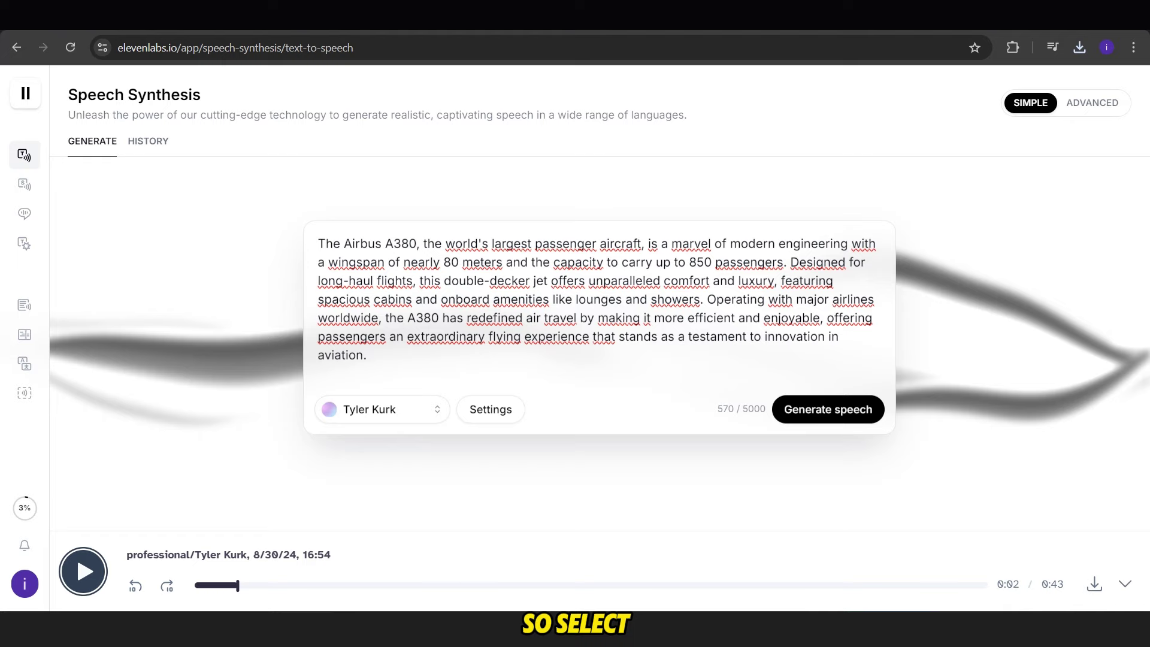
{"action": "left_click", "coordinate": [1094, 584]}
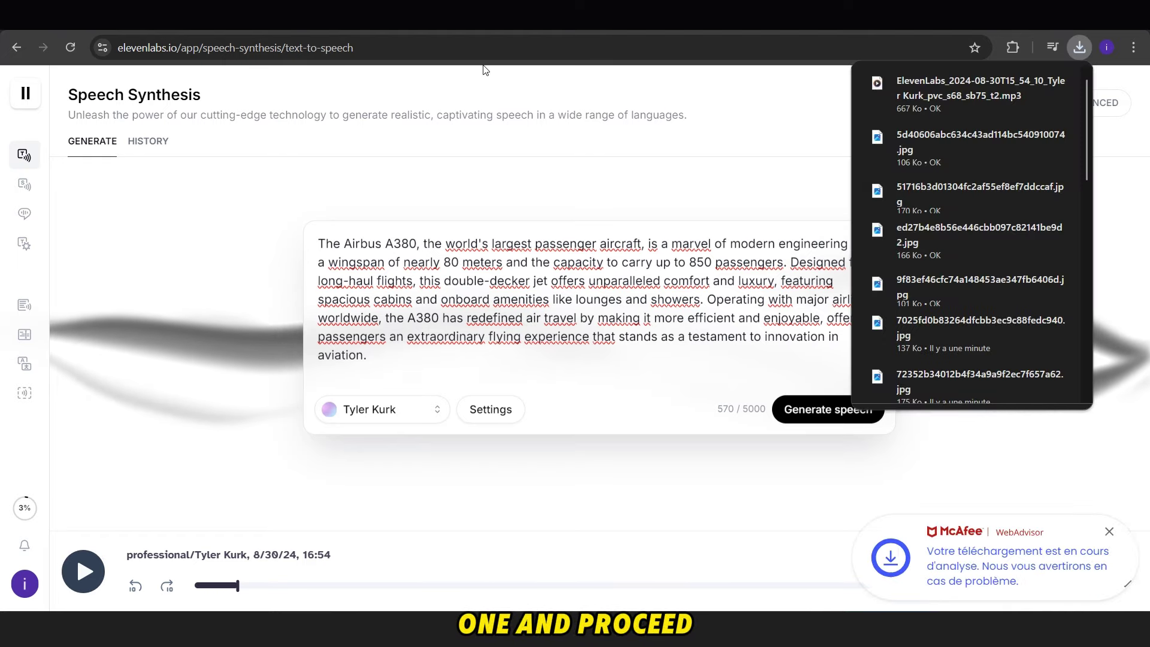
Switch back to ChatGPT and ask for some prompts to create images using AI.
{"action": "mouse_move", "coordinate": [124, 204]}
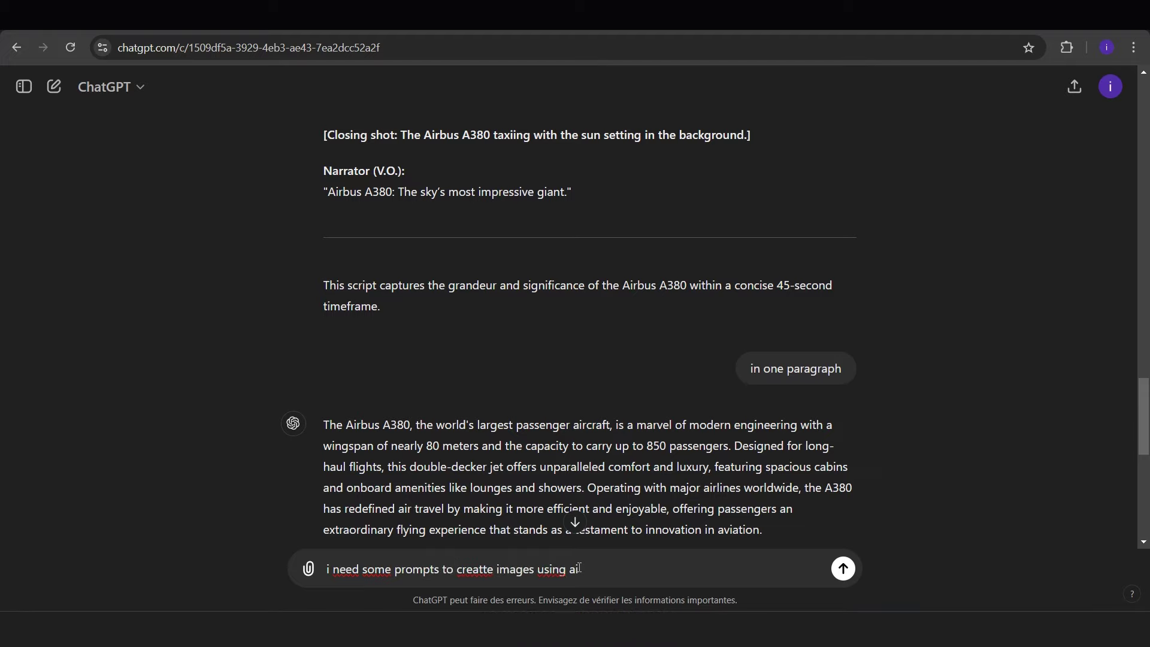
{"action": "key", "text": "Return"}
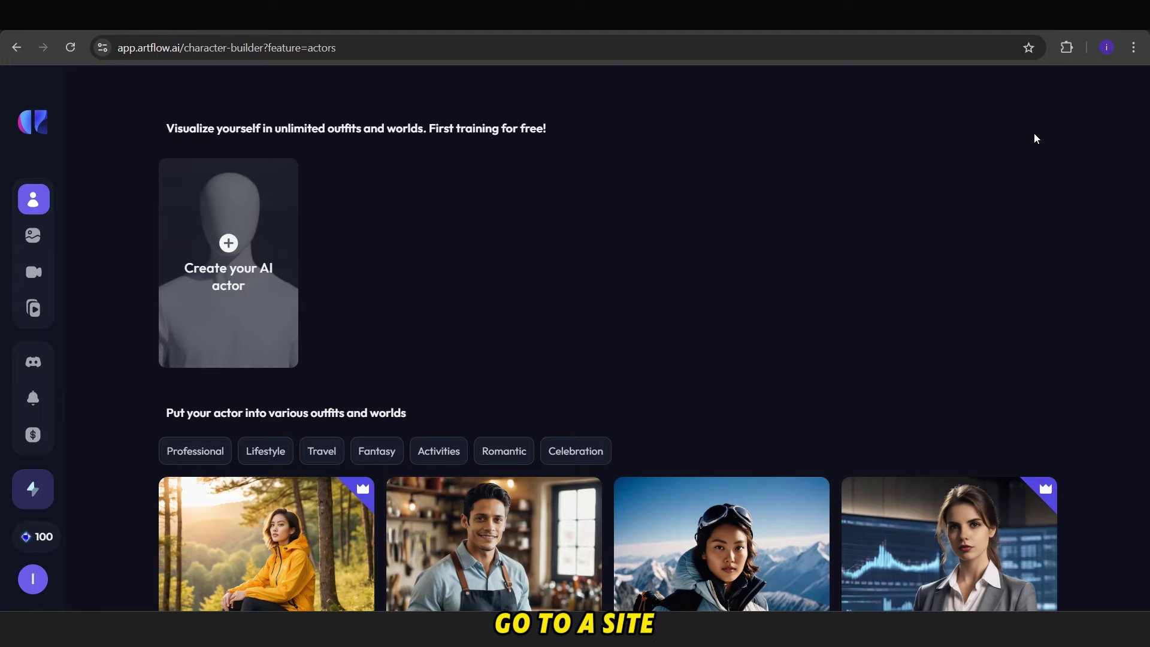
Start a new image in Artflow's Image Studio and set its aspect ratio to 9:16.
{"action": "scroll", "coordinate": [1034, 133], "scroll_direction": "down", "scroll_amount": 8}
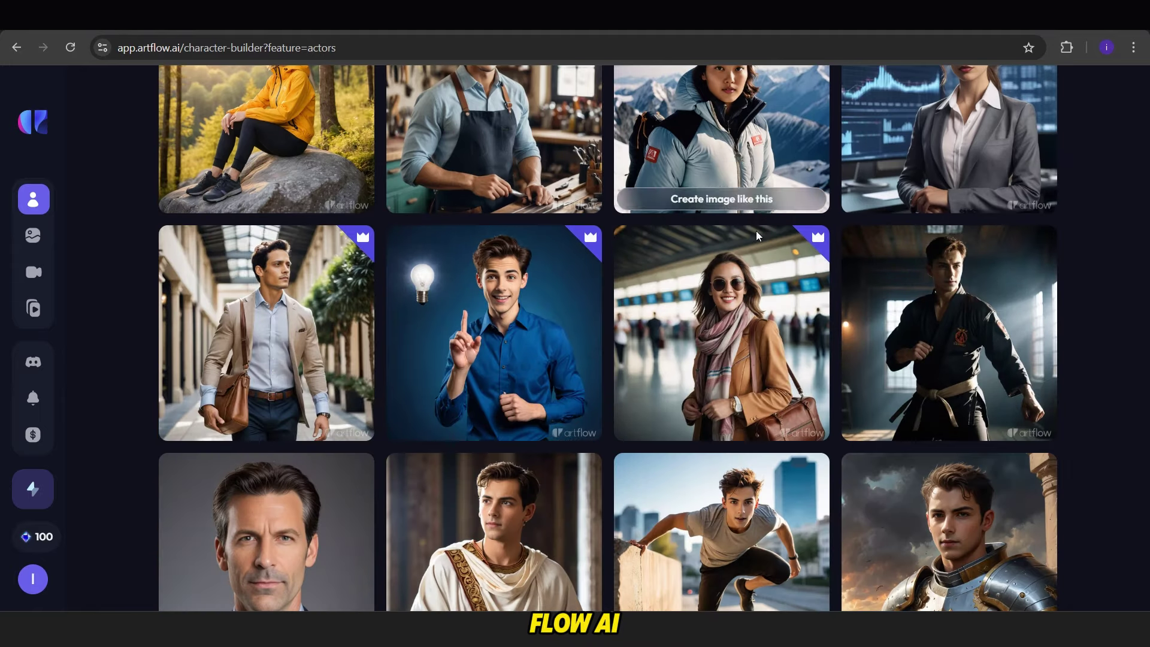
{"action": "left_click", "coordinate": [35, 235]}
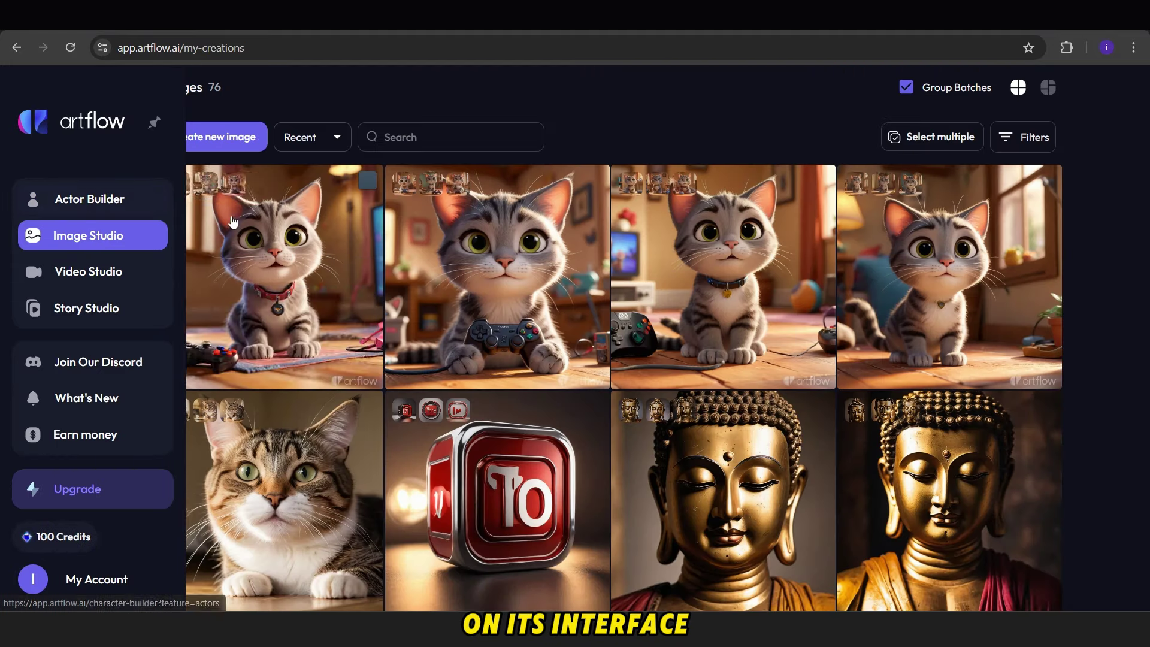
{"action": "left_click", "coordinate": [233, 222]}
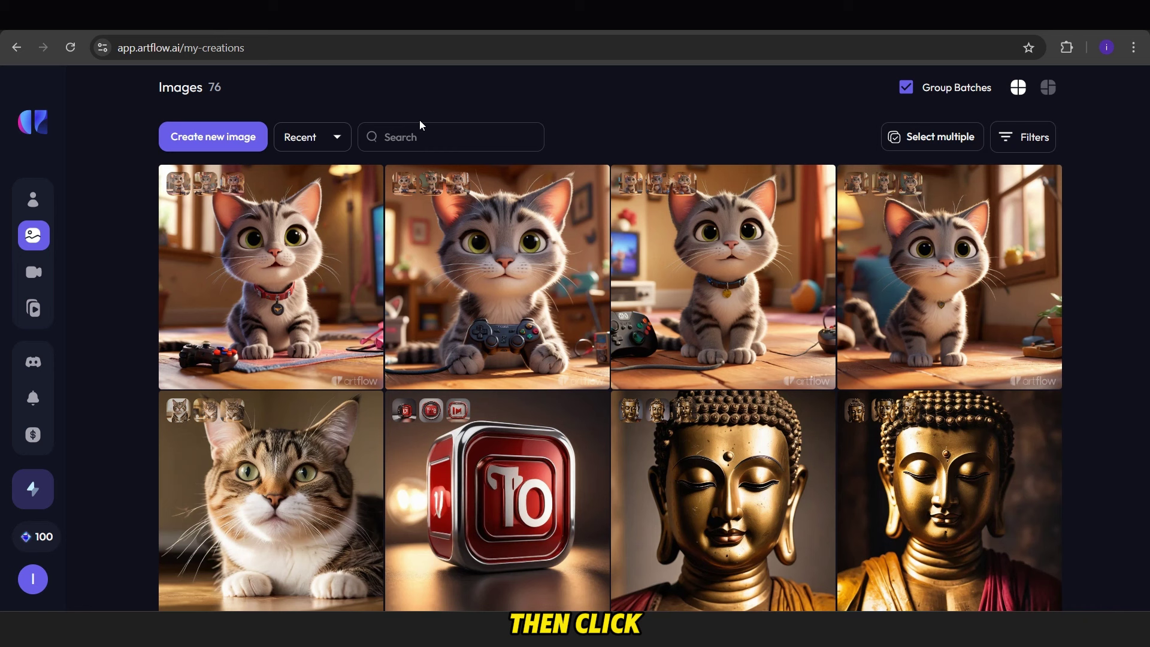
{"action": "left_click", "coordinate": [240, 136]}
{"action": "left_click", "coordinate": [250, 131]}
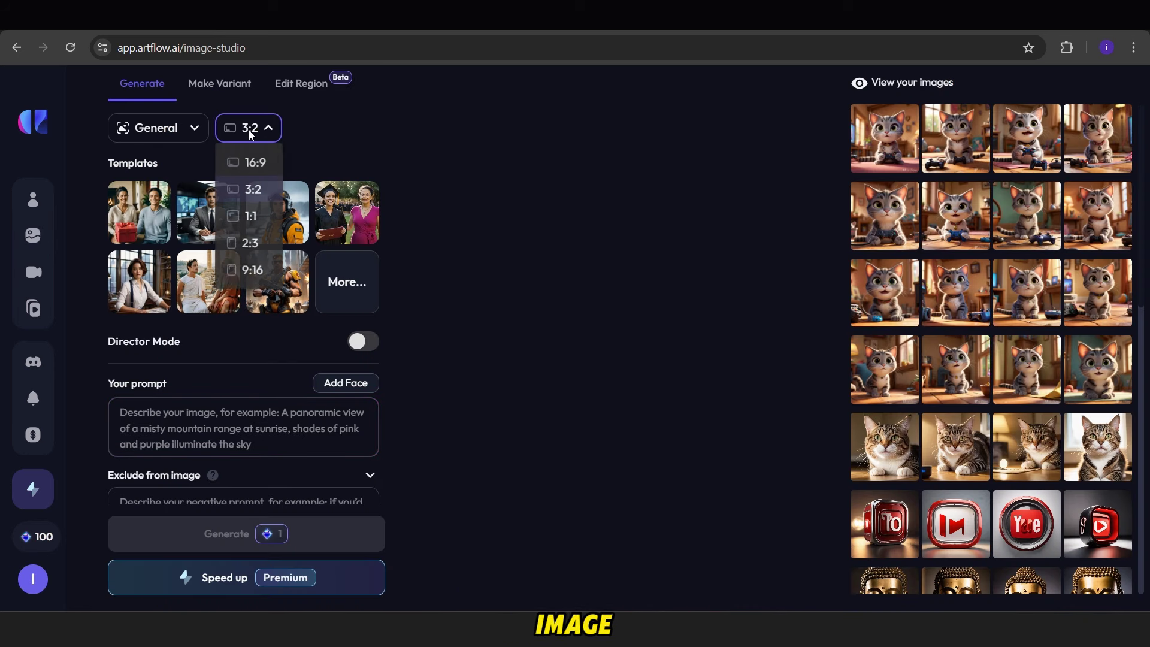
{"action": "left_click", "coordinate": [261, 271]}
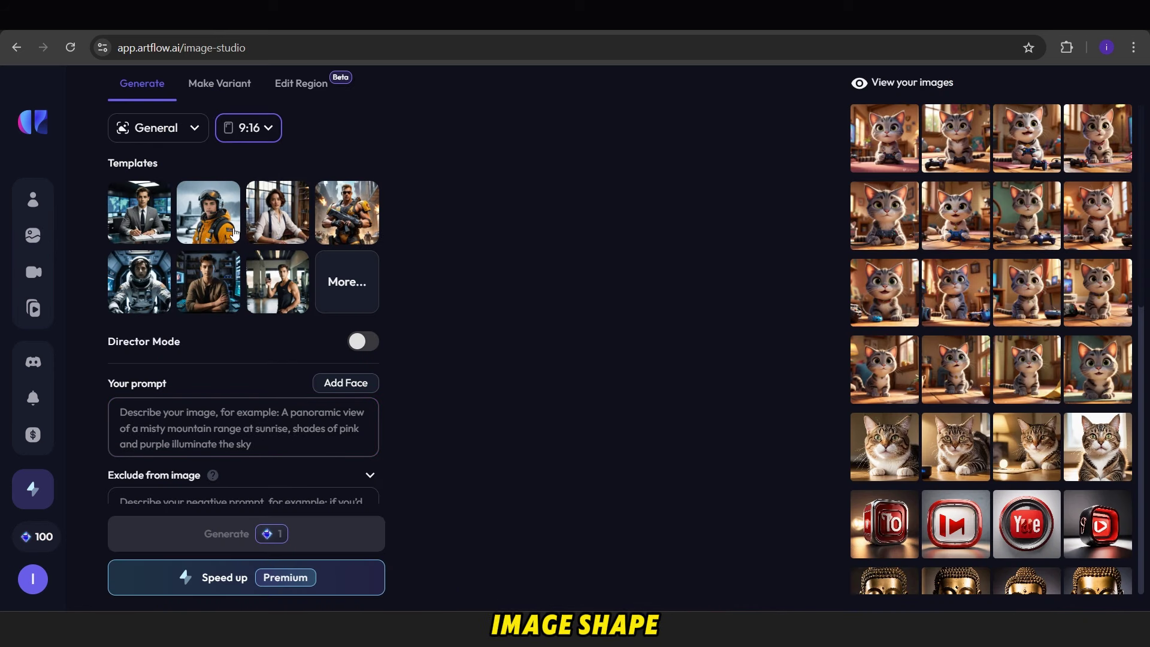
{"action": "left_click", "coordinate": [184, 136]}
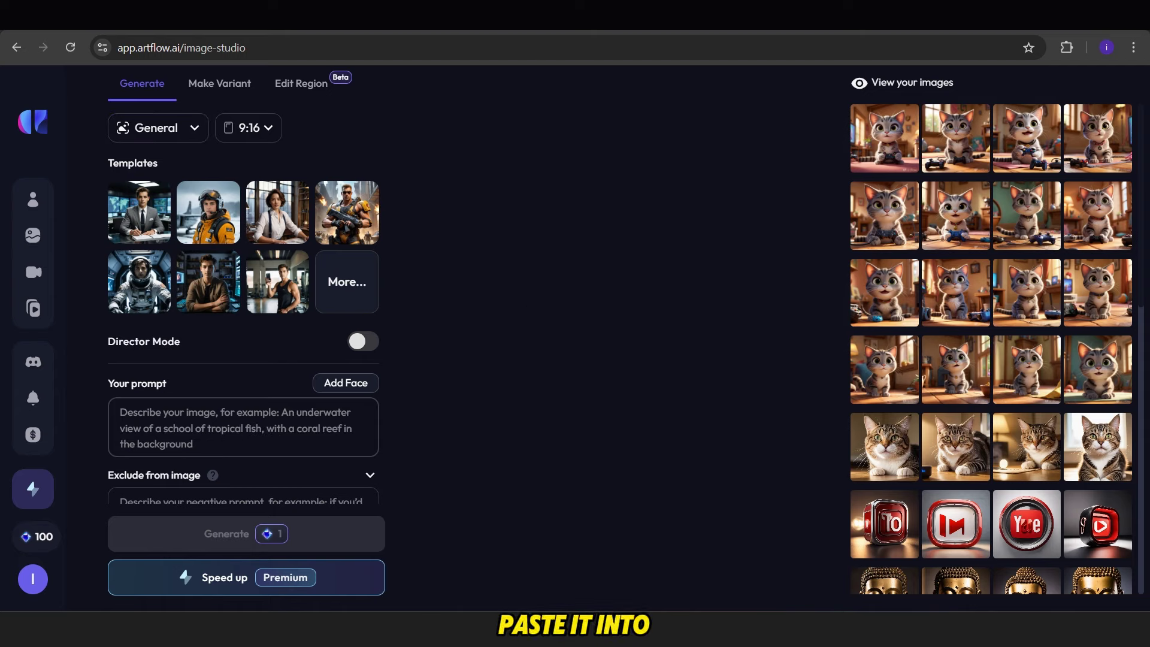
Copy the "Airbus A380 in Flight" prompt from ChatGPT into the Artflow image prompt and generate the images.
{"action": "key", "text": "ctrl+shift+Tab"}
{"action": "scroll", "coordinate": [625, 262], "scroll_direction": "up", "scroll_amount": 7}
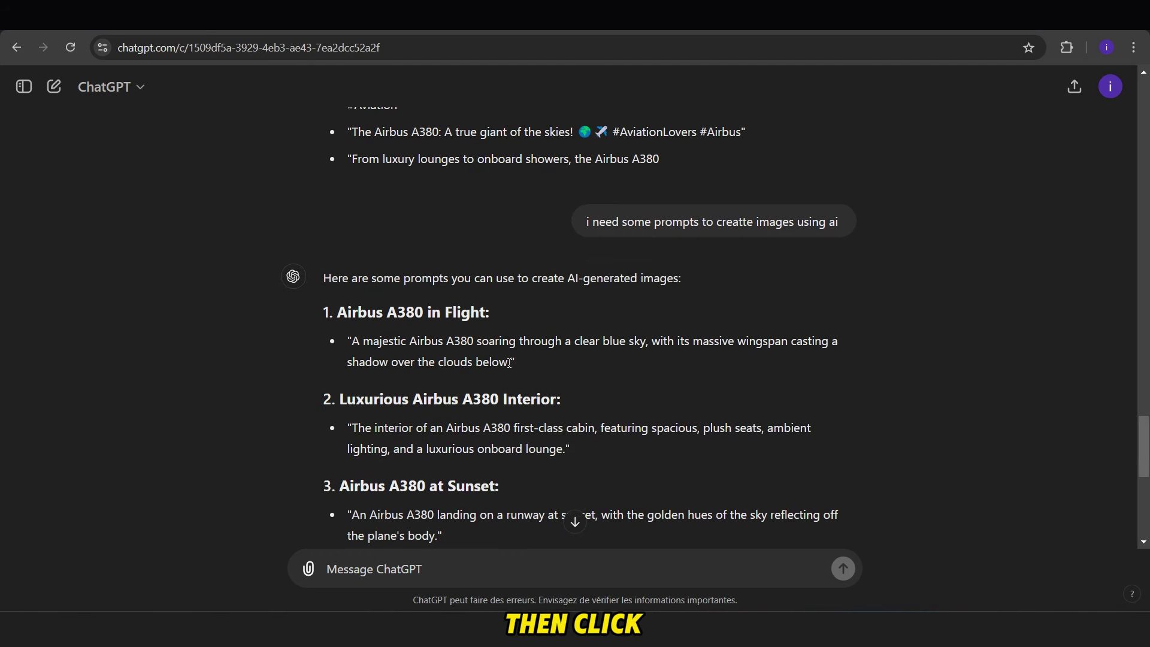
{"action": "left_click_drag", "start_coordinate": [509, 363], "coordinate": [350, 340]}
{"action": "key", "text": "ctrl+c"}
{"action": "key", "text": "ctrl+Tab"}
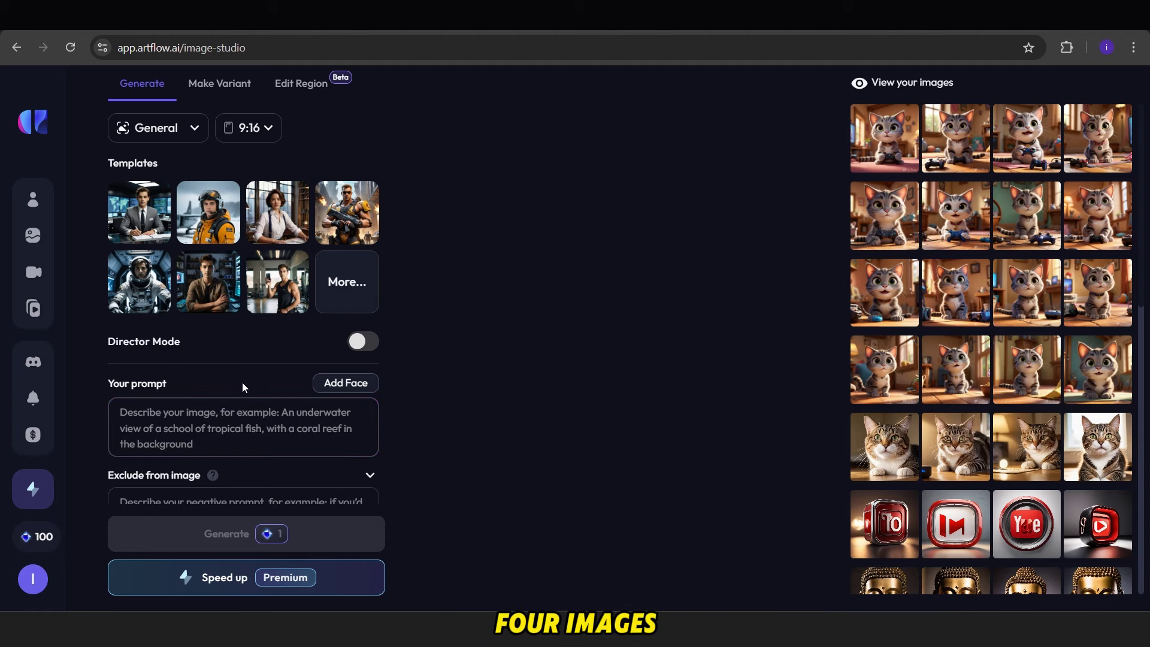
{"action": "scroll", "coordinate": [242, 383], "scroll_direction": "down", "scroll_amount": 2}
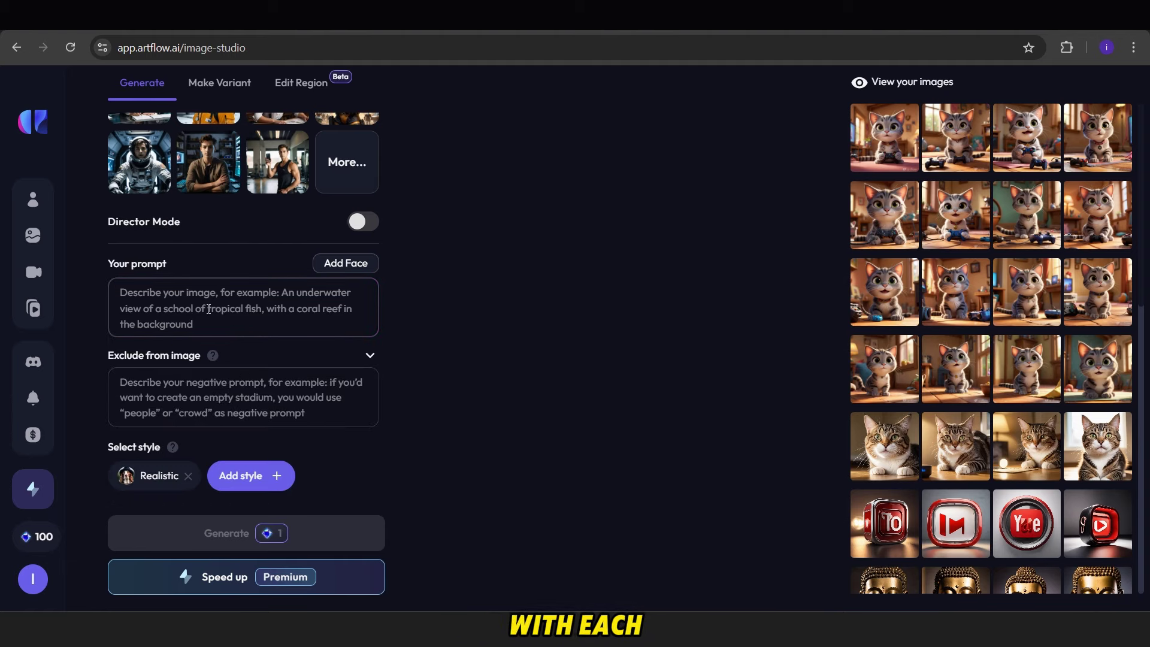
{"action": "key", "text": "ctrl+v"}
{"action": "left_click", "coordinate": [314, 521]}
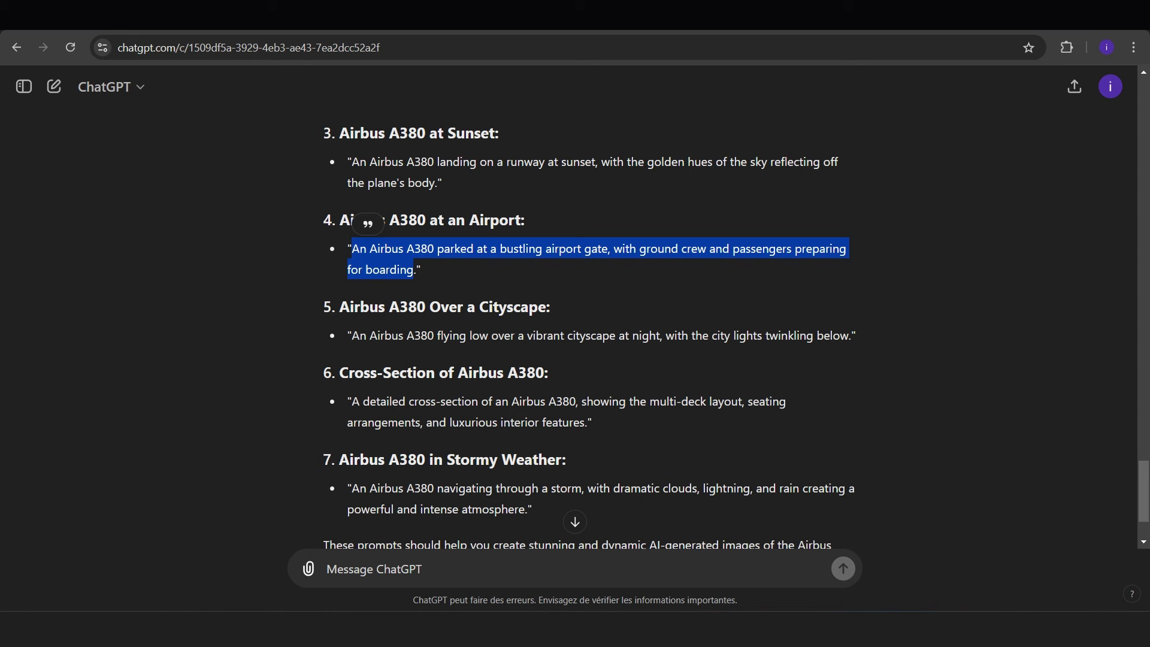
Copy the cityscape, cross-section and stormy-weather prompts from ChatGPT in turn and generate Artflow images from each.
{"action": "left_click_drag", "start_coordinate": [858, 337], "coordinate": [354, 335]}
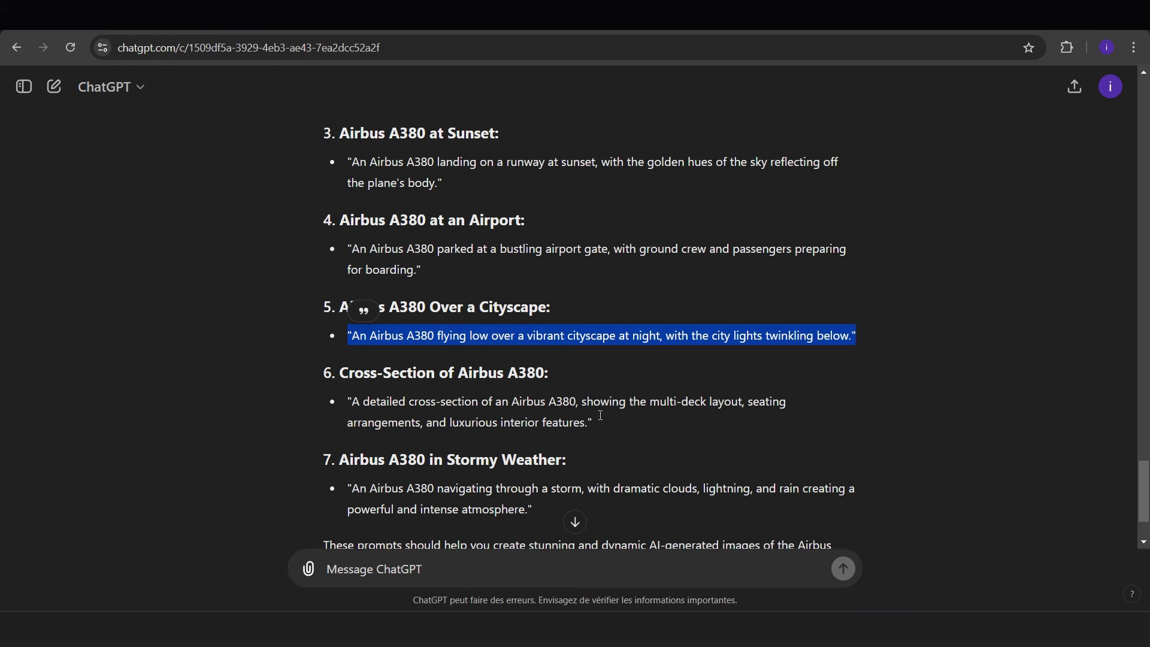
{"action": "left_click_drag", "start_coordinate": [594, 423], "coordinate": [348, 401]}
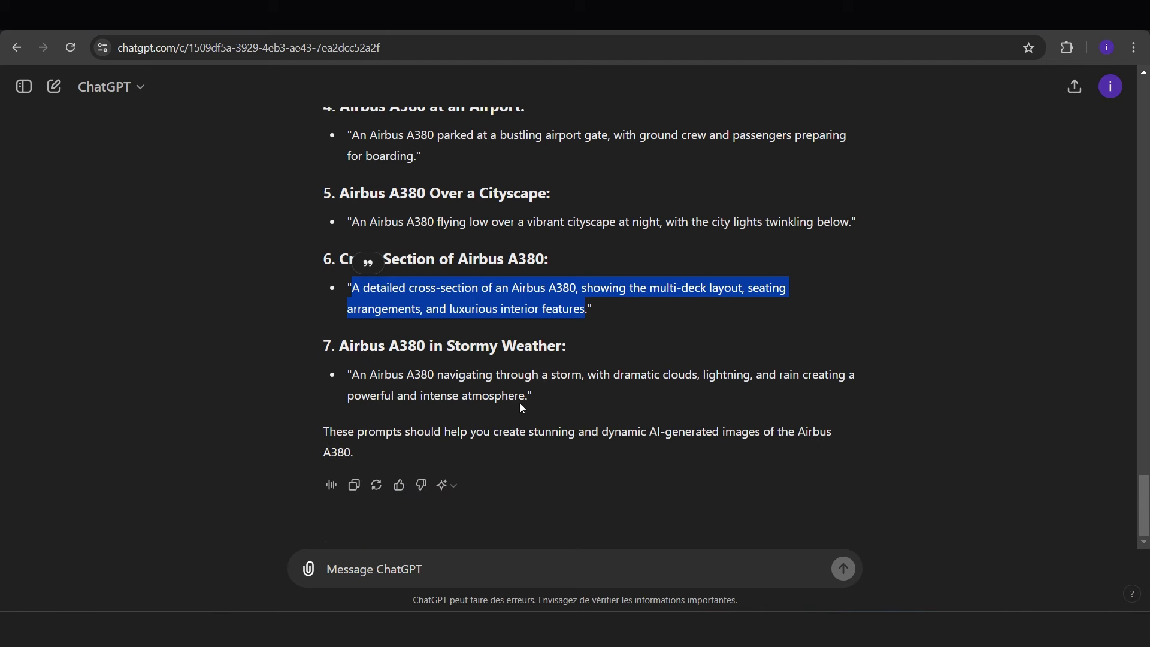
{"action": "left_click_drag", "start_coordinate": [528, 395], "coordinate": [351, 373]}
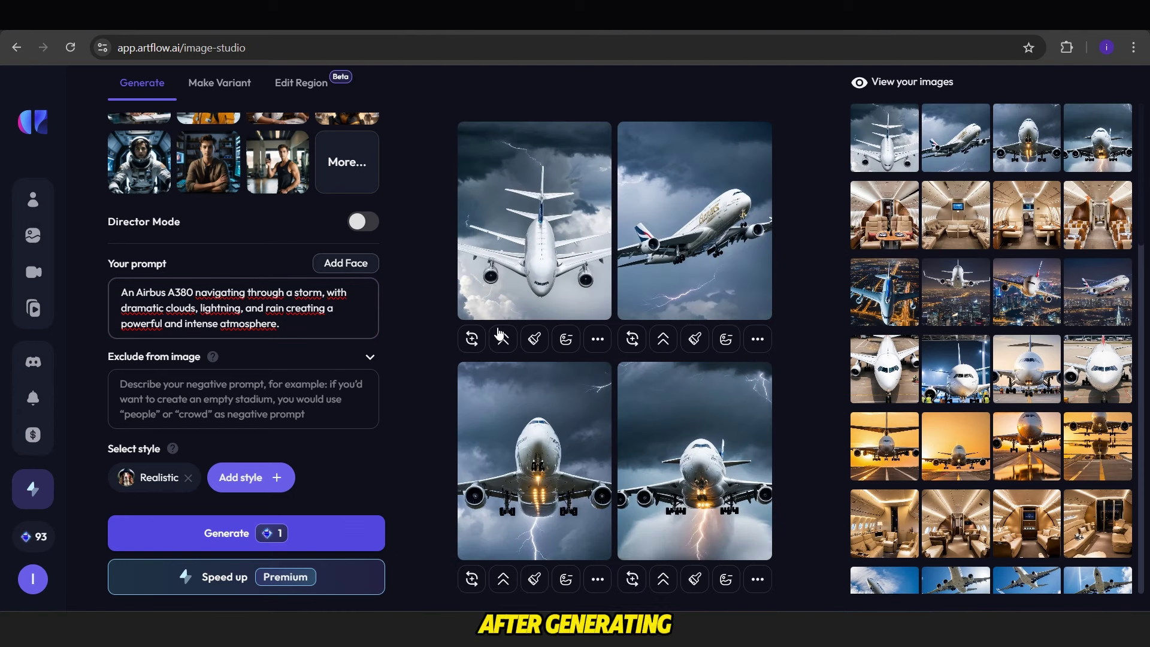
Download the first two stormy-weather A380 images with watermark.
{"action": "left_click", "coordinate": [598, 340]}
{"action": "left_click", "coordinate": [657, 496]}
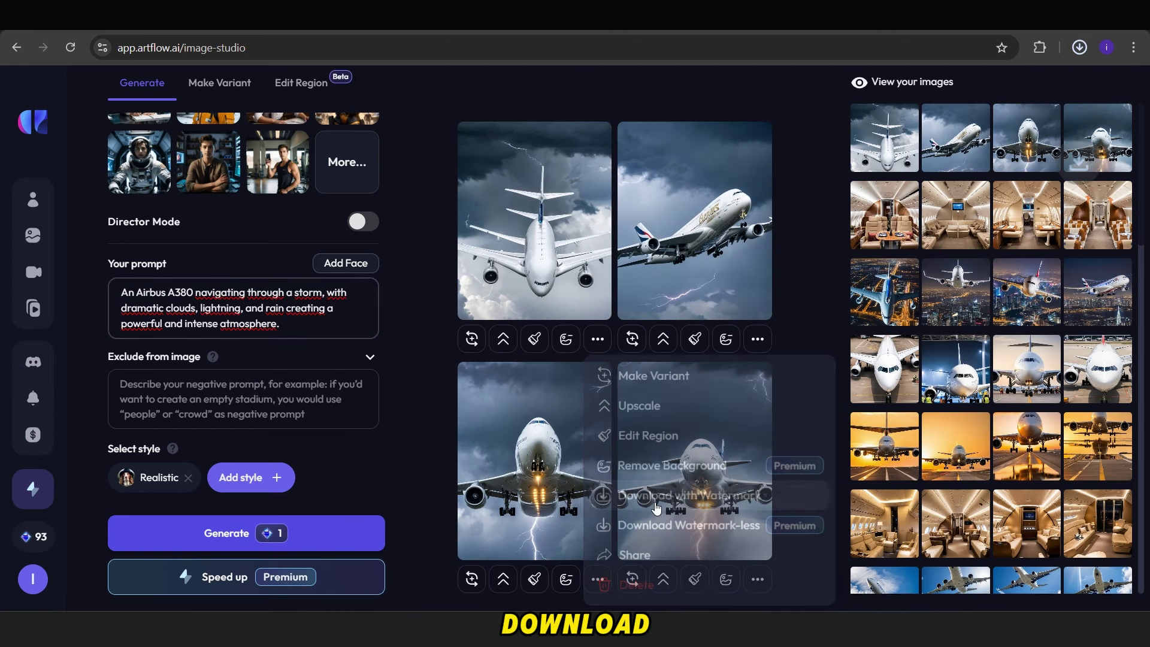
{"action": "left_click", "coordinate": [758, 339]}
{"action": "left_click", "coordinate": [797, 496]}
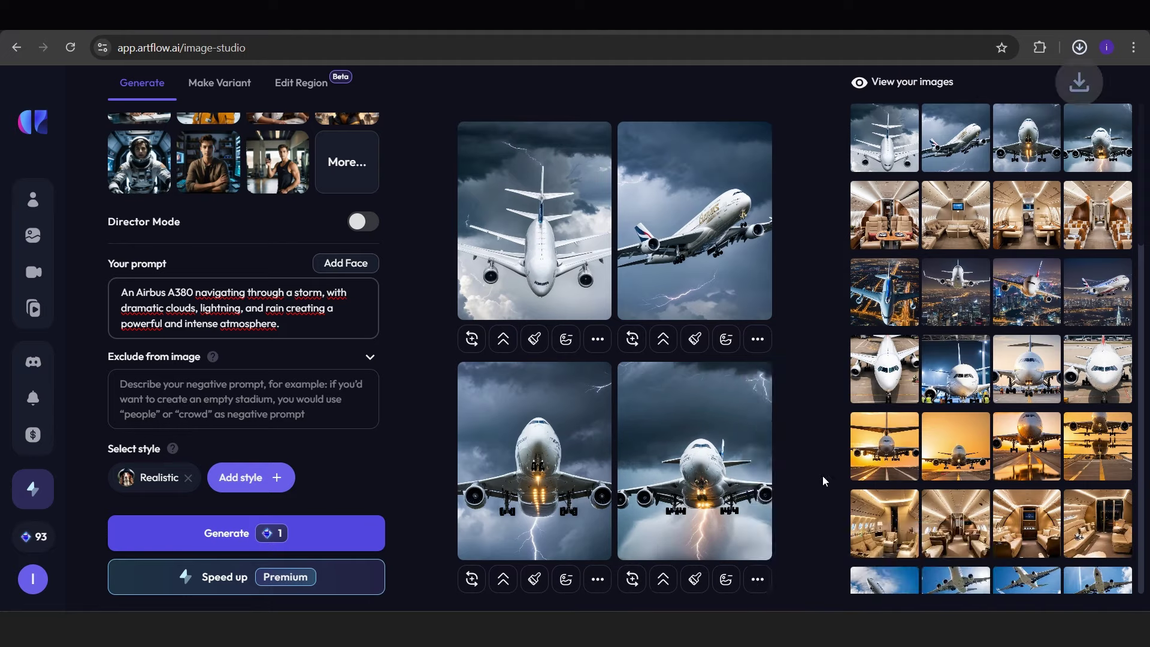
Download images with watermark from the cross-section cabin set and the night cityscape set.
{"action": "left_click", "coordinate": [758, 339]}
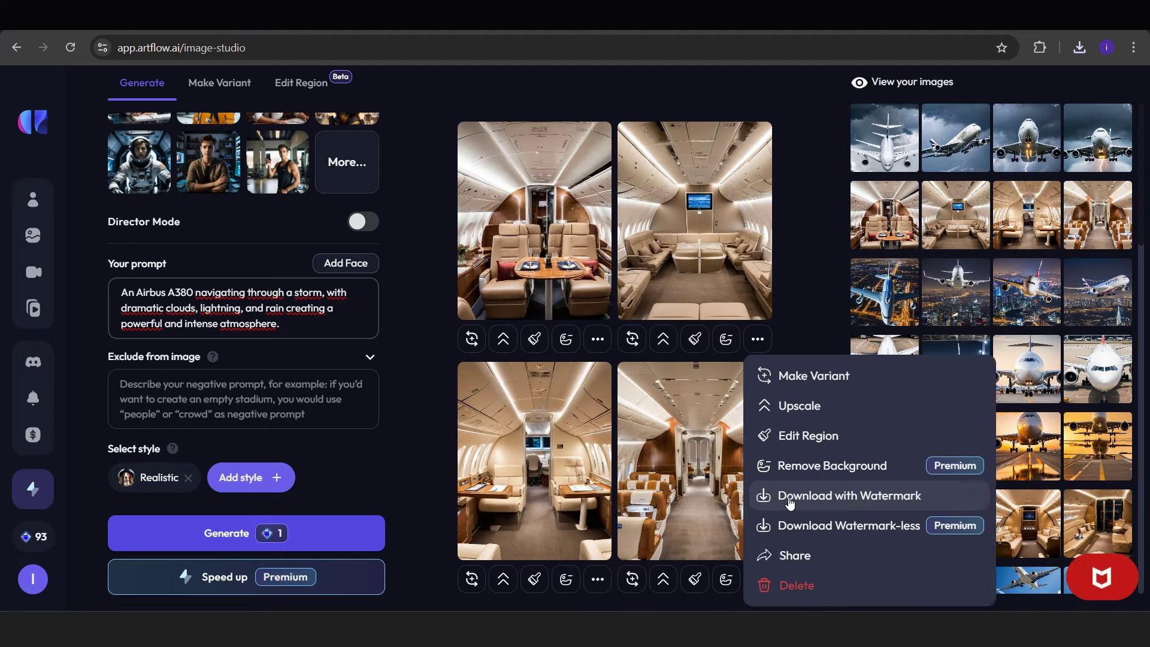
{"action": "left_click", "coordinate": [771, 495]}
{"action": "left_click", "coordinate": [598, 340]}
{"action": "left_click", "coordinate": [758, 339]}
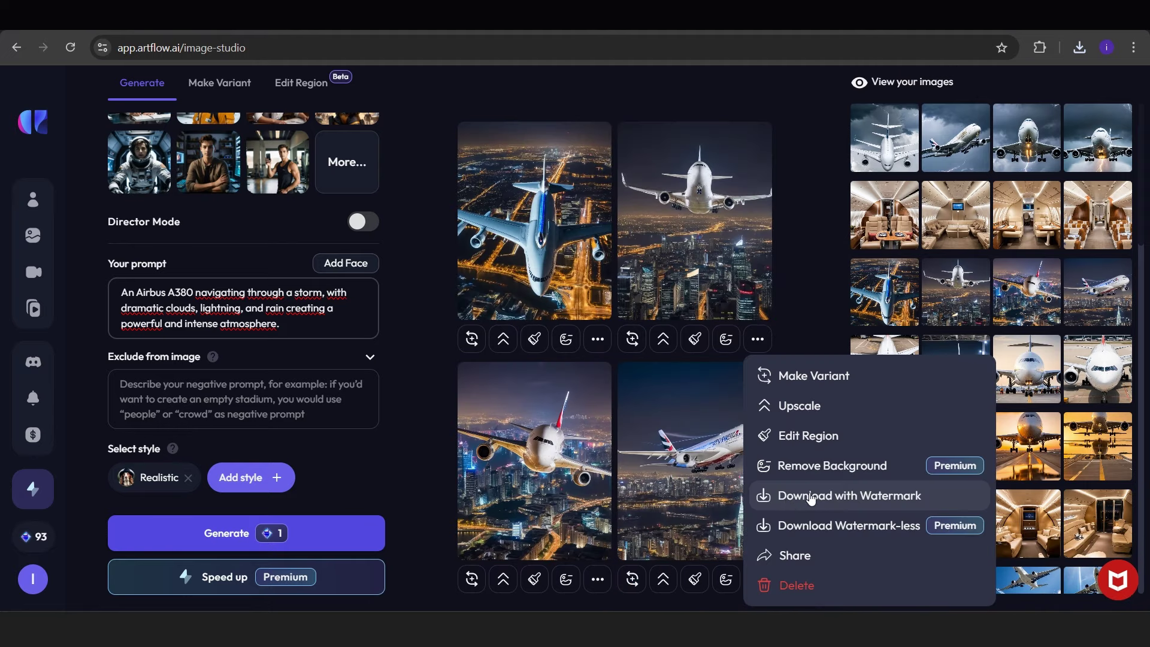
{"action": "left_click", "coordinate": [811, 496]}
{"action": "left_click", "coordinate": [758, 579]}
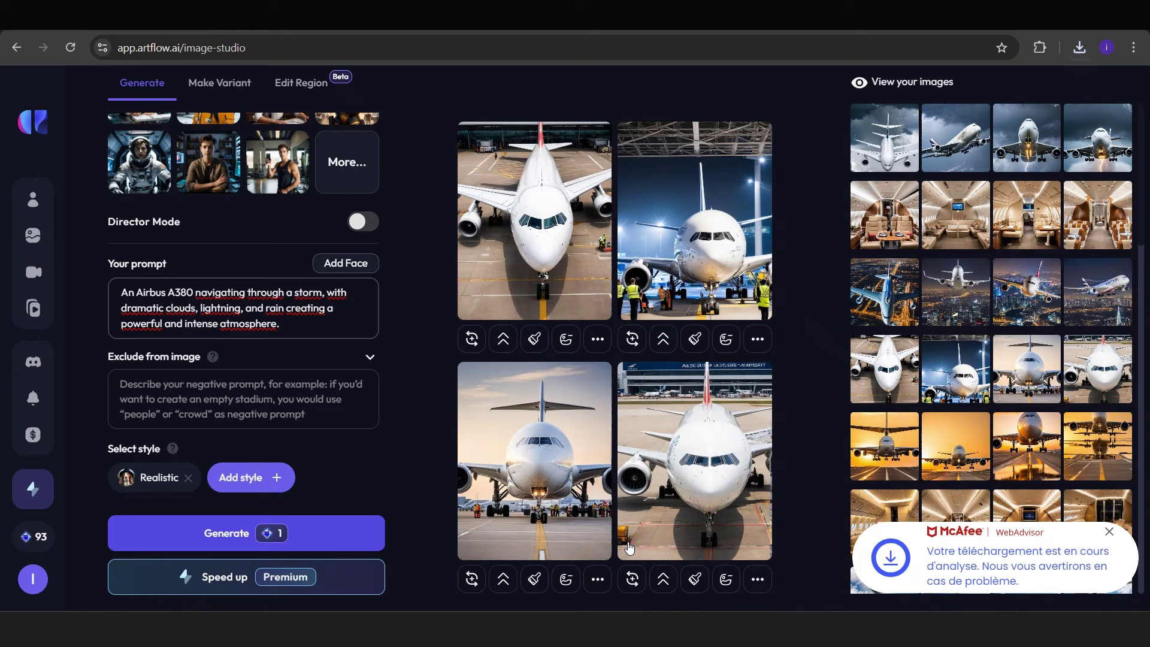
Download images with watermark from the airport, sunset runway and first-class cabin sets.
{"action": "left_click", "coordinate": [598, 339]}
{"action": "left_click", "coordinate": [688, 496]}
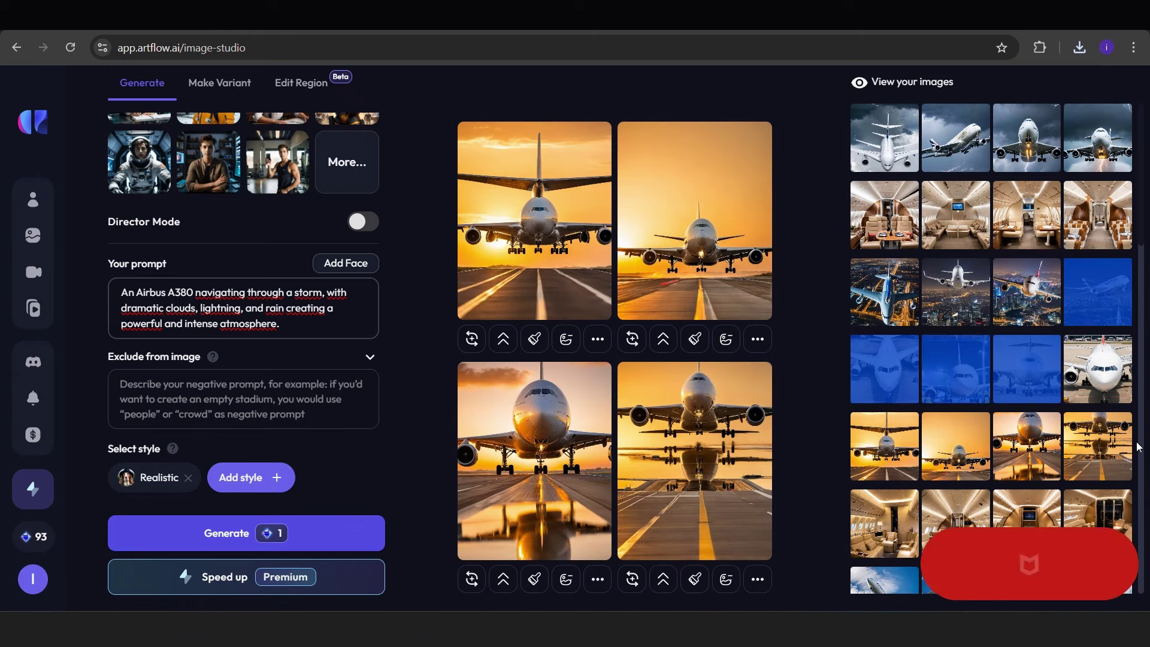
{"action": "left_click", "coordinate": [758, 578]}
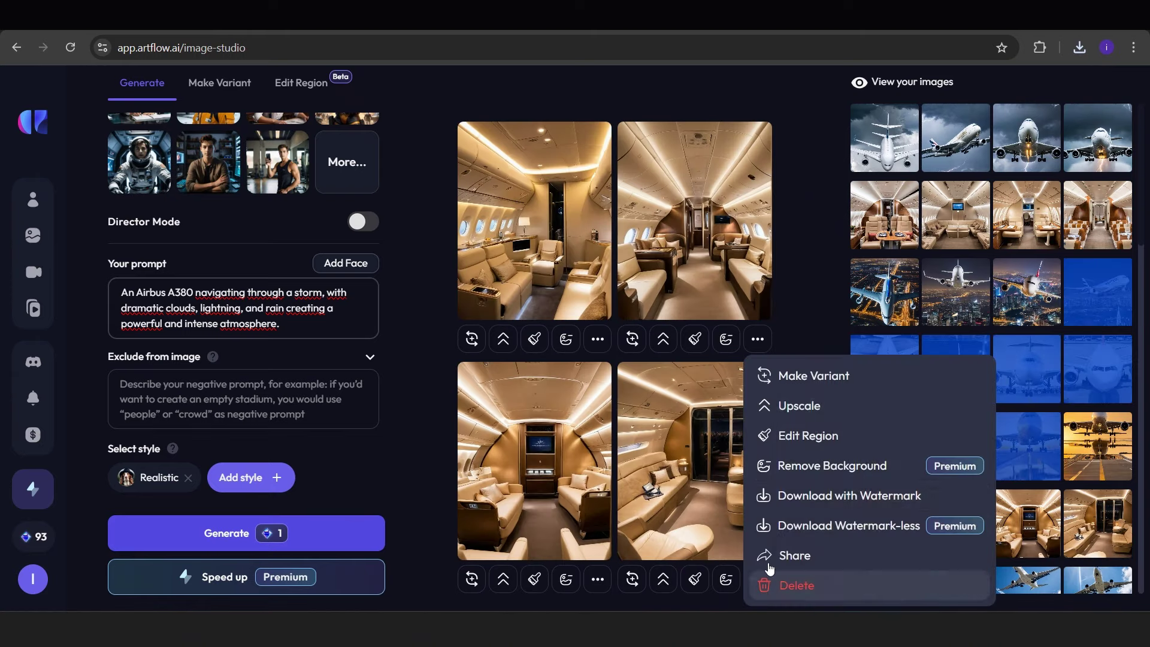
{"action": "left_click", "coordinate": [811, 493]}
{"action": "left_click", "coordinate": [598, 339]}
Switch to Pexels and search its videos for "Airbus A380".
{"action": "left_click", "coordinate": [385, 328]}
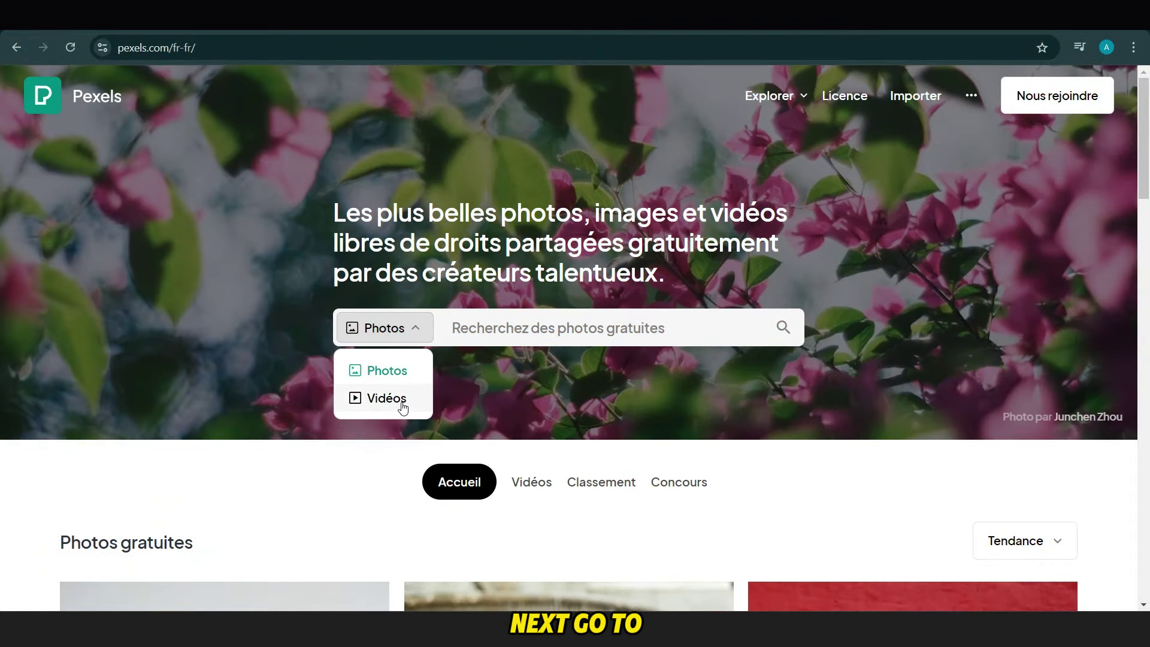
{"action": "left_click", "coordinate": [401, 399]}
{"action": "type", "text": "Airbus A380"}
{"action": "key", "text": "Return"}
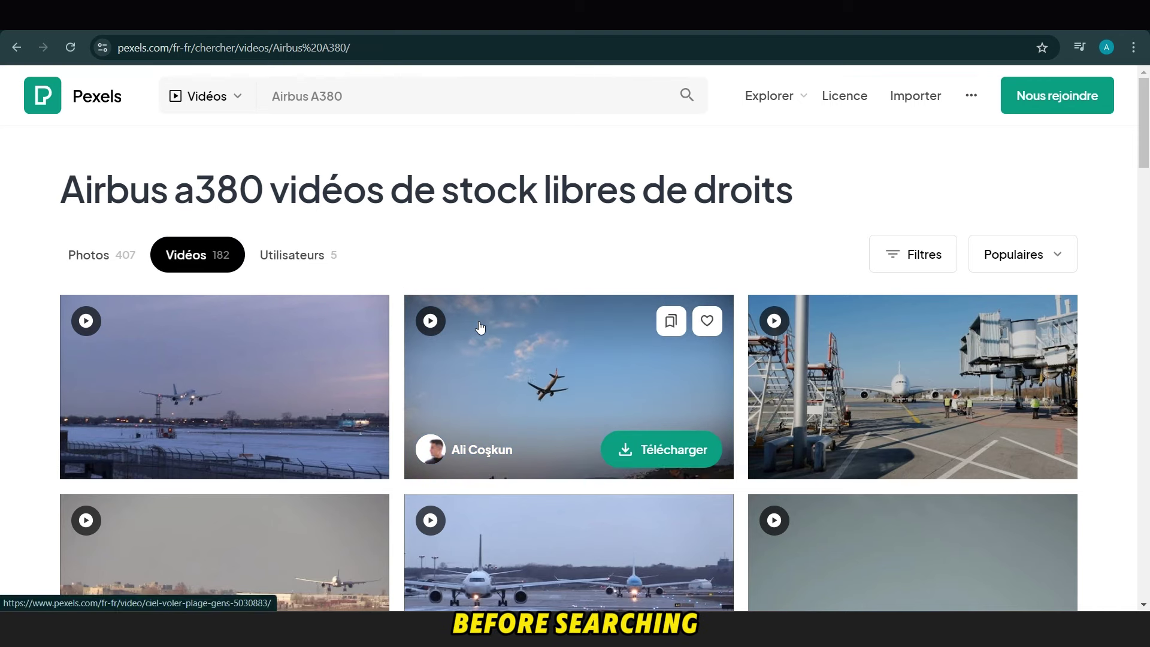
Filter the Airbus A380 video results to vertical orientation.
{"action": "left_click", "coordinate": [913, 261]}
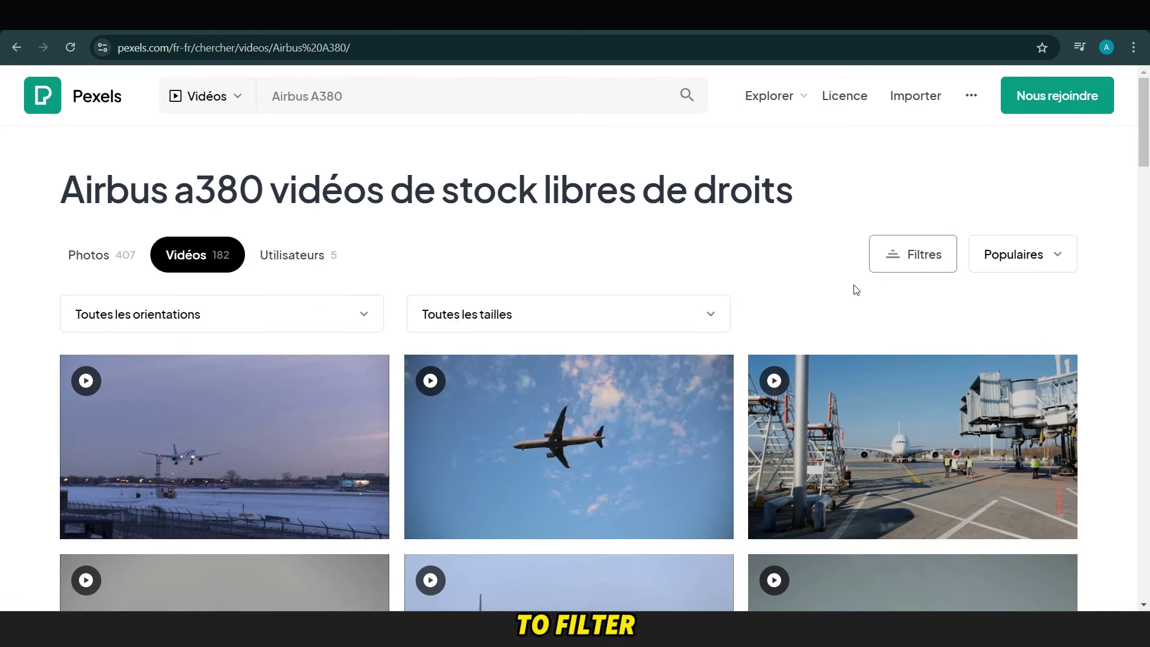
{"action": "left_click", "coordinate": [516, 316]}
{"action": "left_click", "coordinate": [305, 305]}
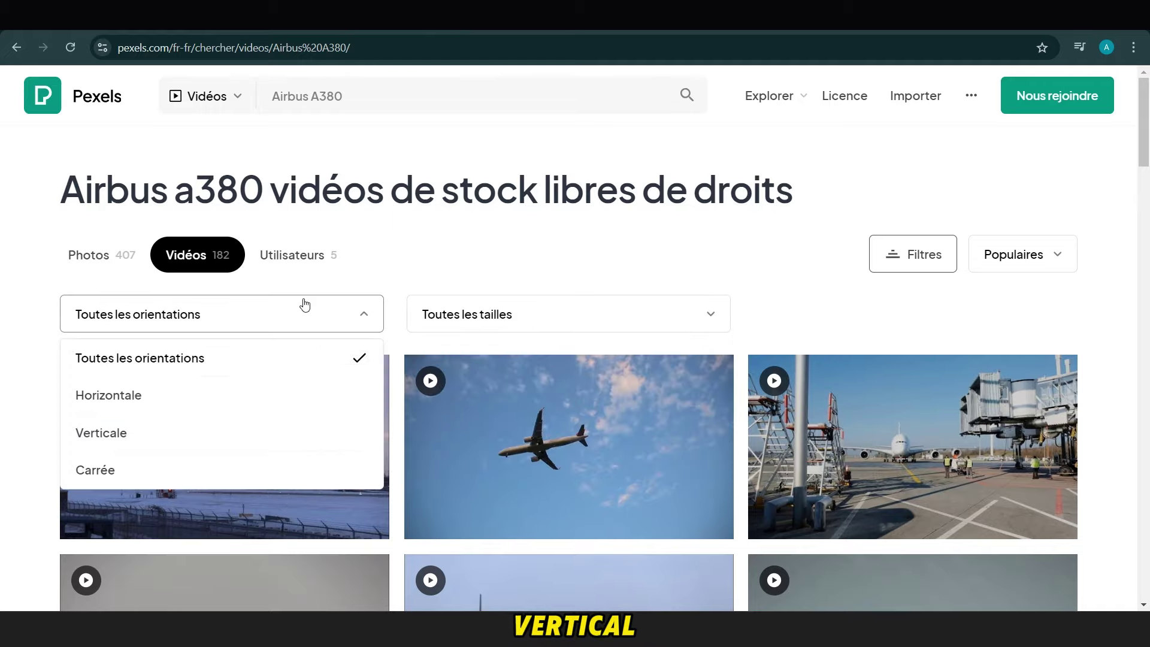
{"action": "left_click", "coordinate": [262, 428]}
Download the vertical videos of the airliner on the wet, snowy apron and the airblue plane on the tarmac.
{"action": "scroll", "coordinate": [1146, 137], "scroll_direction": "down", "scroll_amount": 4}
{"action": "scroll", "coordinate": [1146, 137], "scroll_direction": "down", "scroll_amount": 3}
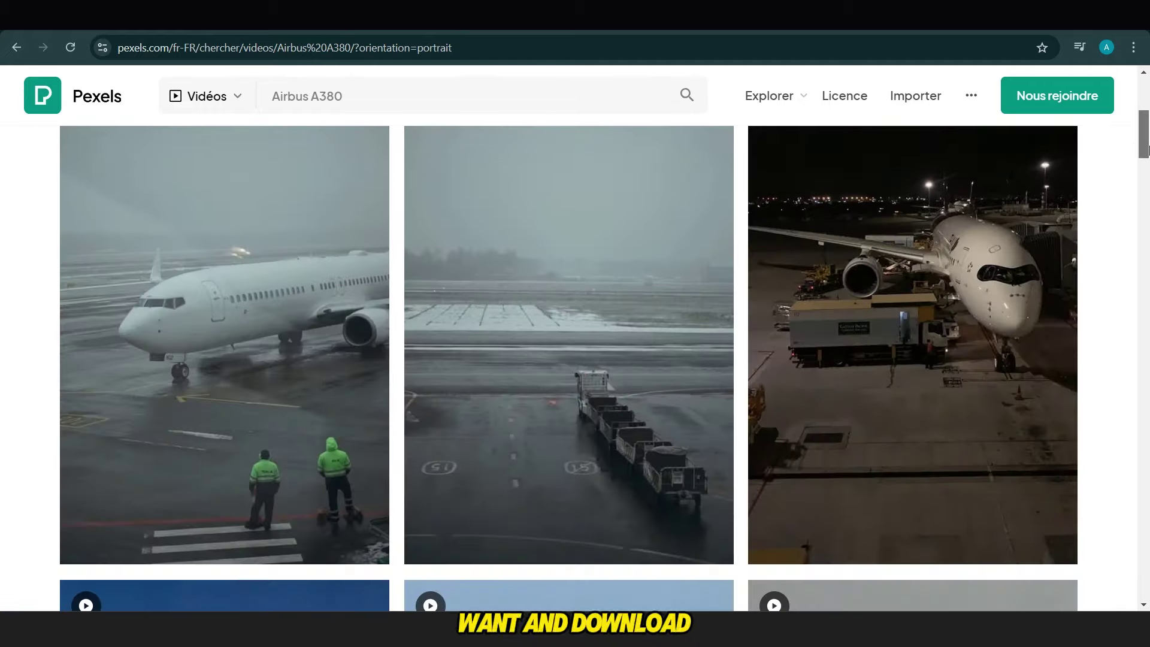
{"action": "left_click", "coordinate": [341, 536]}
{"action": "left_click", "coordinate": [898, 378]}
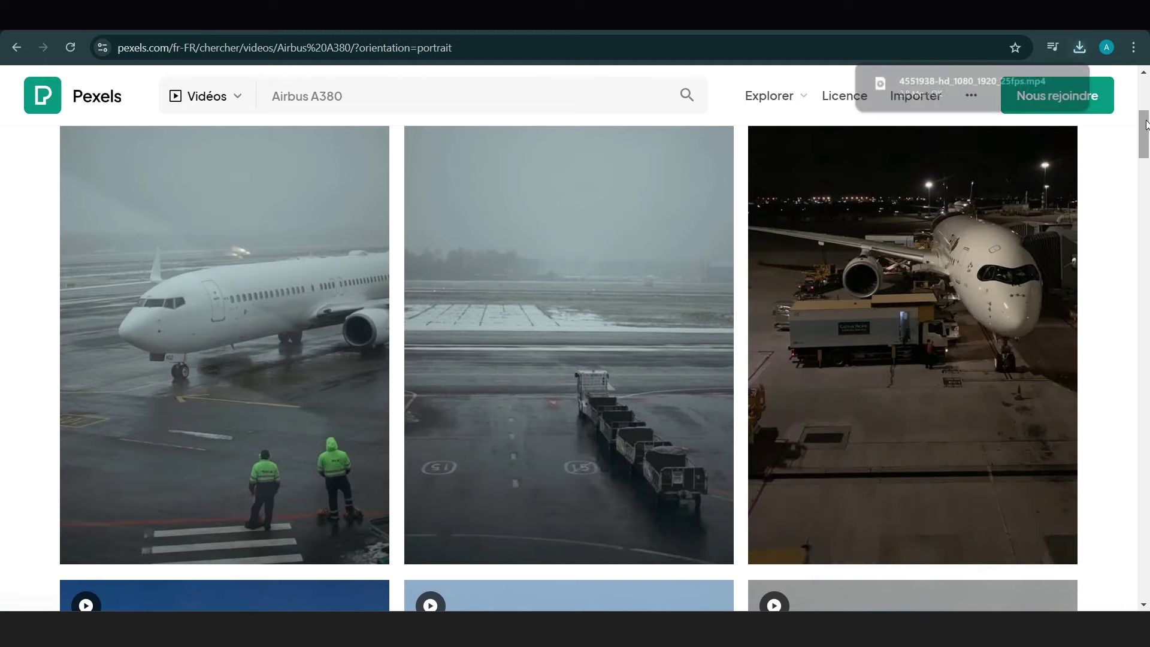
{"action": "scroll", "coordinate": [1147, 178], "scroll_direction": "down", "scroll_amount": 6}
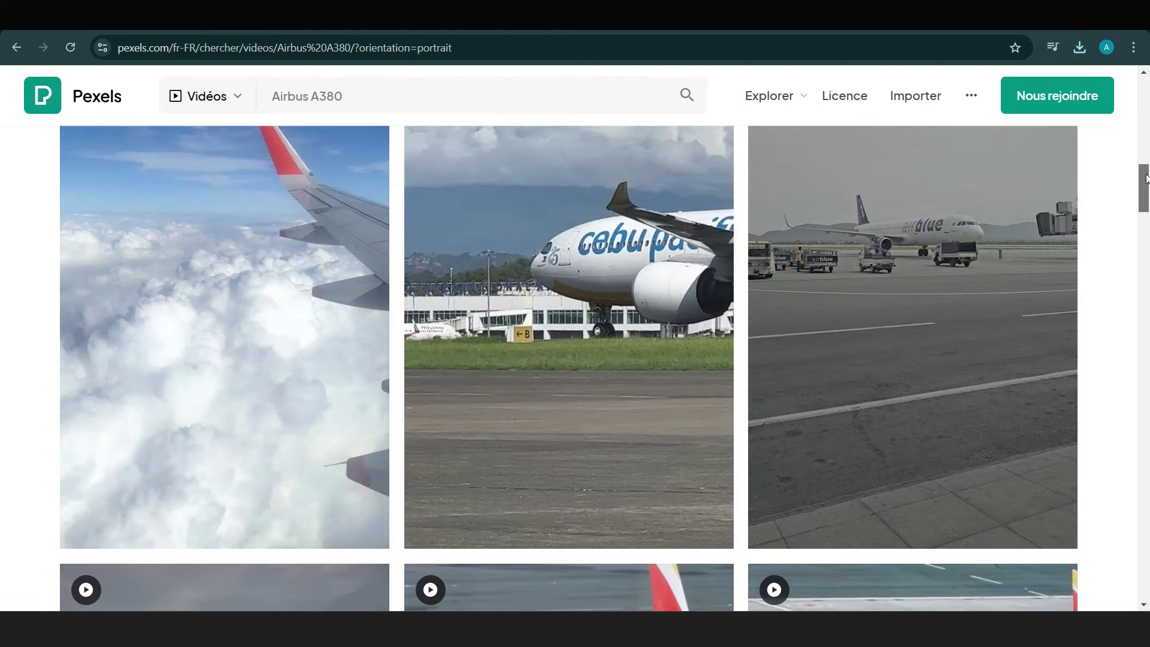
{"action": "left_click", "coordinate": [1006, 518]}
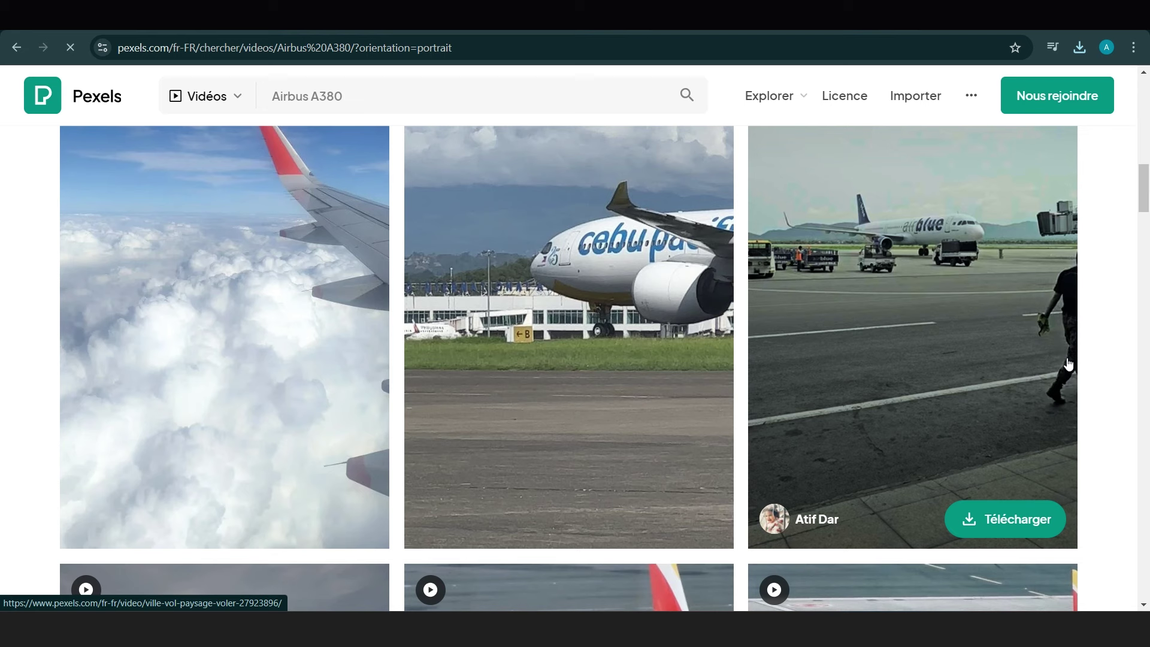
Download the vertical video of ground crew and red service vehicles beside a parked plane.
{"action": "scroll", "coordinate": [1146, 231], "scroll_direction": "down", "scroll_amount": 6}
{"action": "scroll", "coordinate": [1146, 231], "scroll_direction": "down", "scroll_amount": 3}
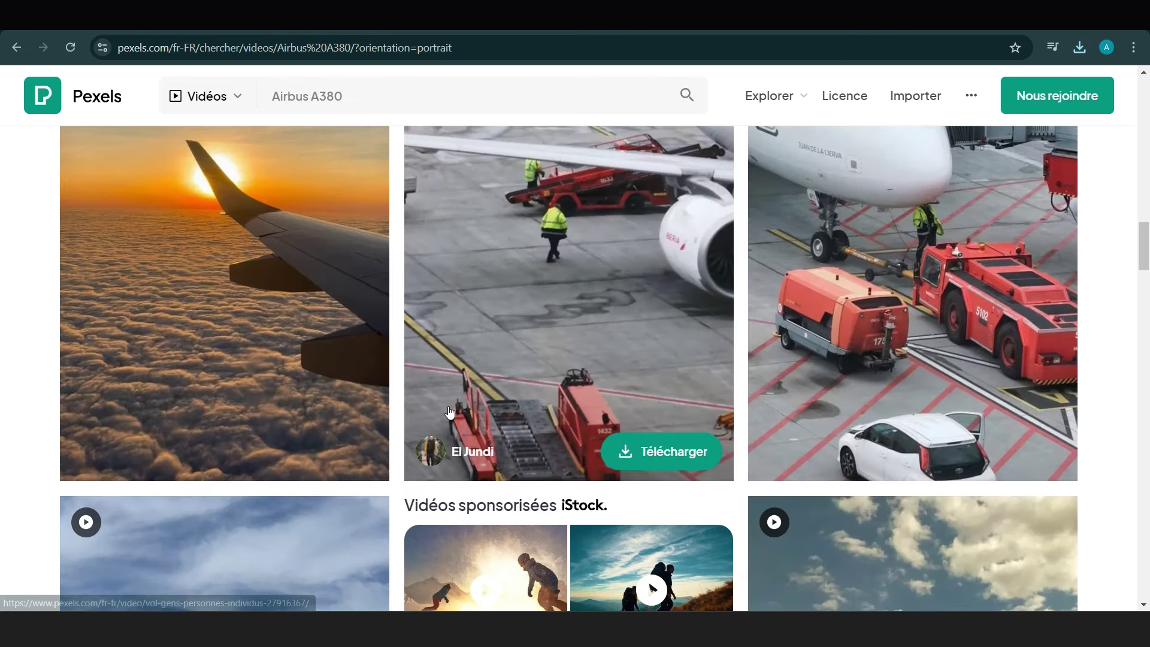
{"action": "left_click", "coordinate": [663, 449]}
{"action": "left_click", "coordinate": [1146, 202]}
Download the video of an airliner flying at sunset and another vertical plane video further down the results.
{"action": "scroll", "coordinate": [1147, 239], "scroll_direction": "down", "scroll_amount": 8}
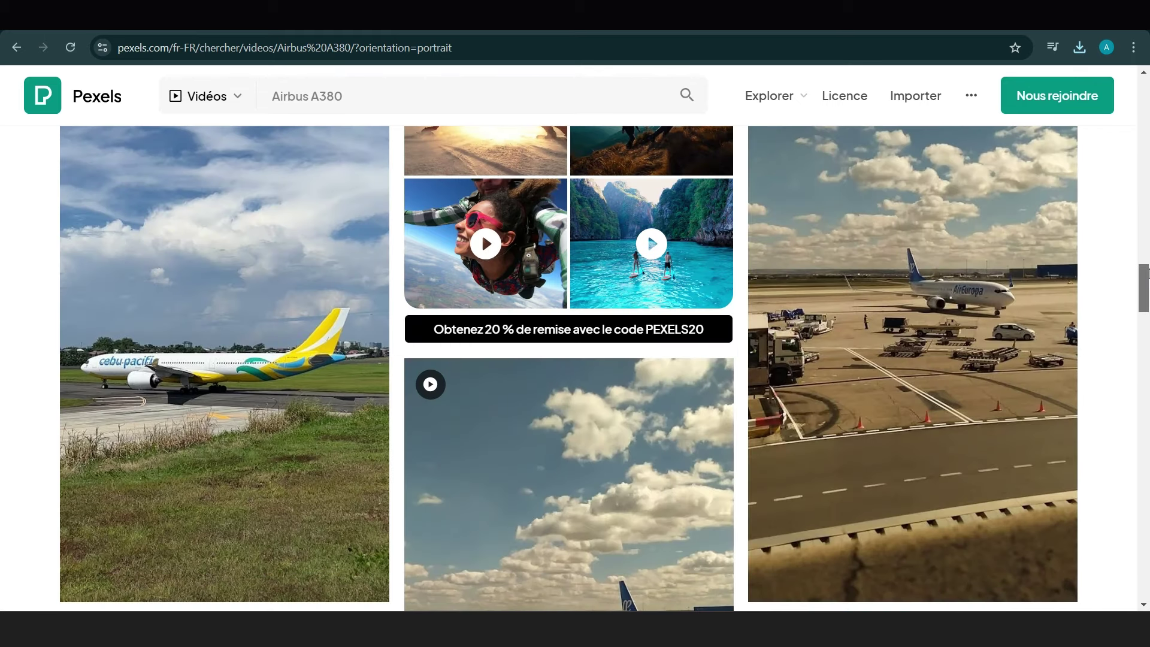
{"action": "left_click_drag", "start_coordinate": [1147, 272], "coordinate": [1147, 438]}
{"action": "left_click", "coordinate": [663, 406]}
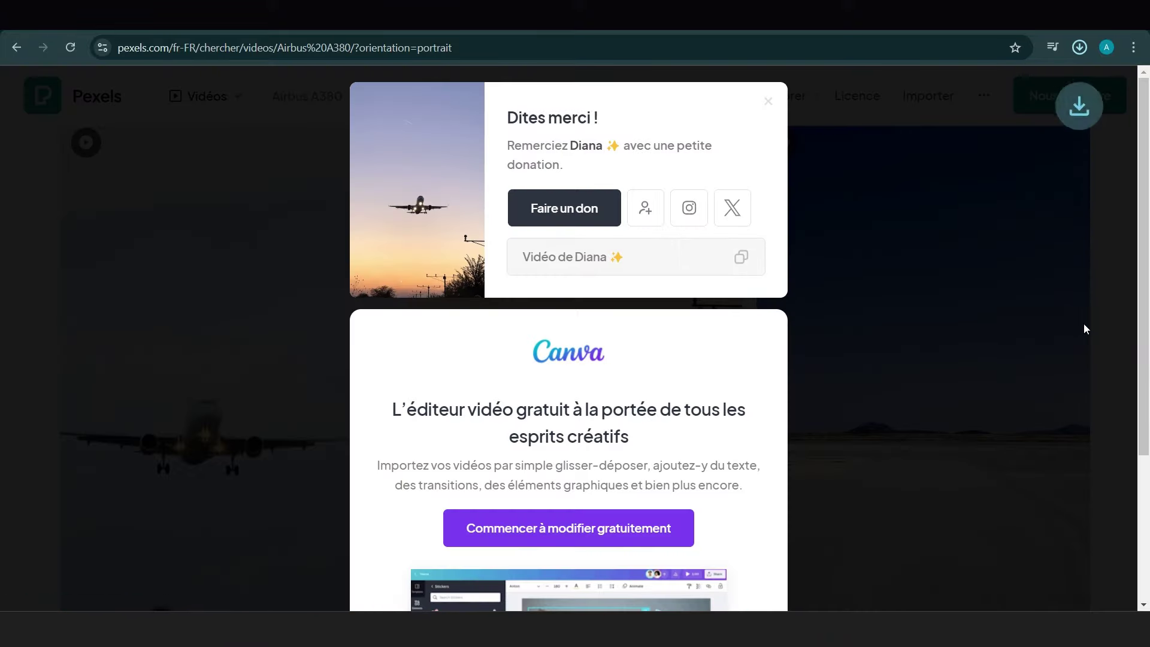
{"action": "left_click", "coordinate": [1077, 318]}
{"action": "left_click", "coordinate": [1146, 311]}
{"action": "left_click_drag", "start_coordinate": [1146, 365], "coordinate": [1146, 428]}
{"action": "left_click", "coordinate": [319, 545]}
{"action": "left_click", "coordinate": [849, 241]}
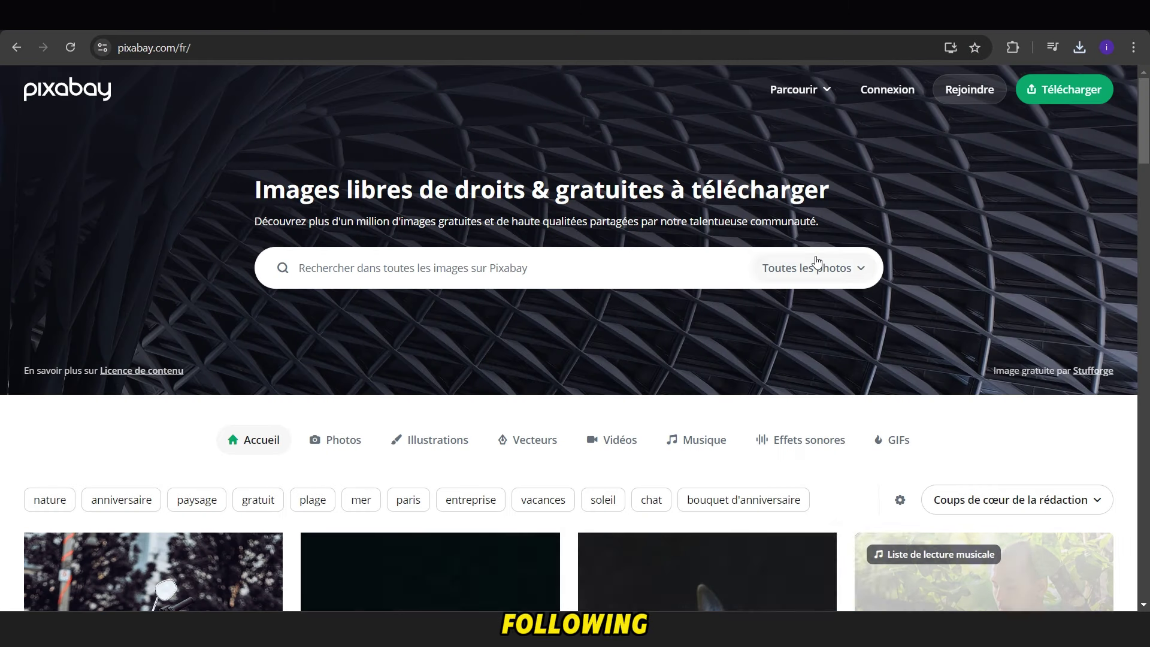
Switch to Pixabay, search its music for "backgournd music" and preview the track "Sleeping Signal - Chill lofi Background Music".
{"action": "left_click", "coordinate": [817, 262]}
{"action": "left_click", "coordinate": [804, 492]}
{"action": "left_click", "coordinate": [574, 274]}
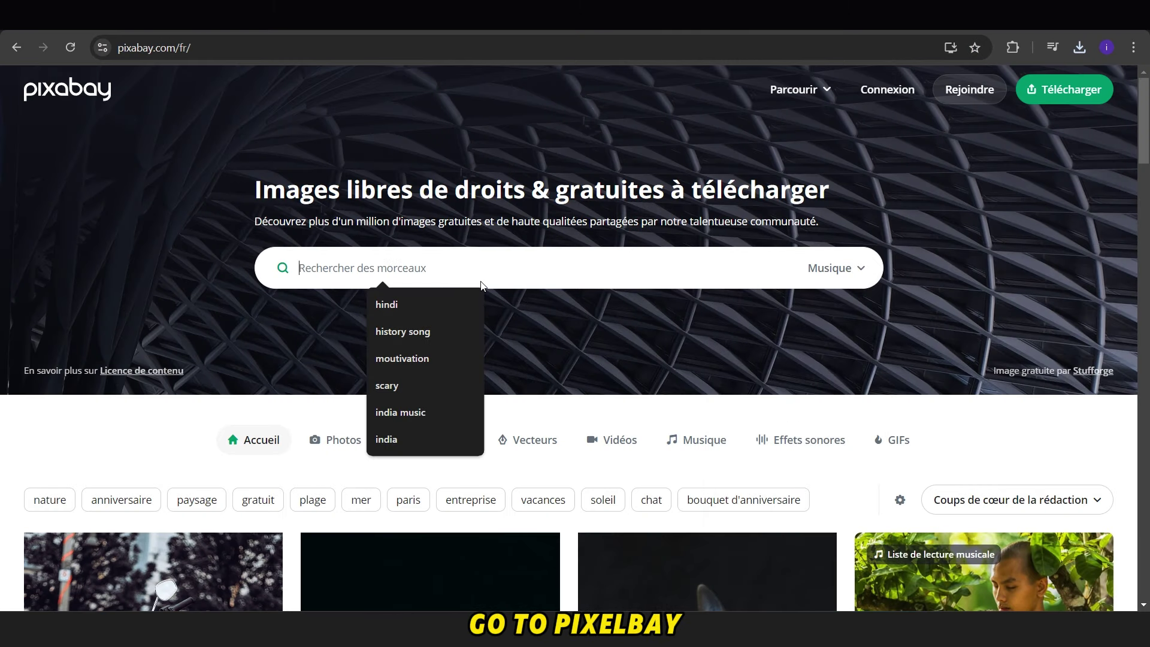
{"action": "type", "text": "backgournd music"}
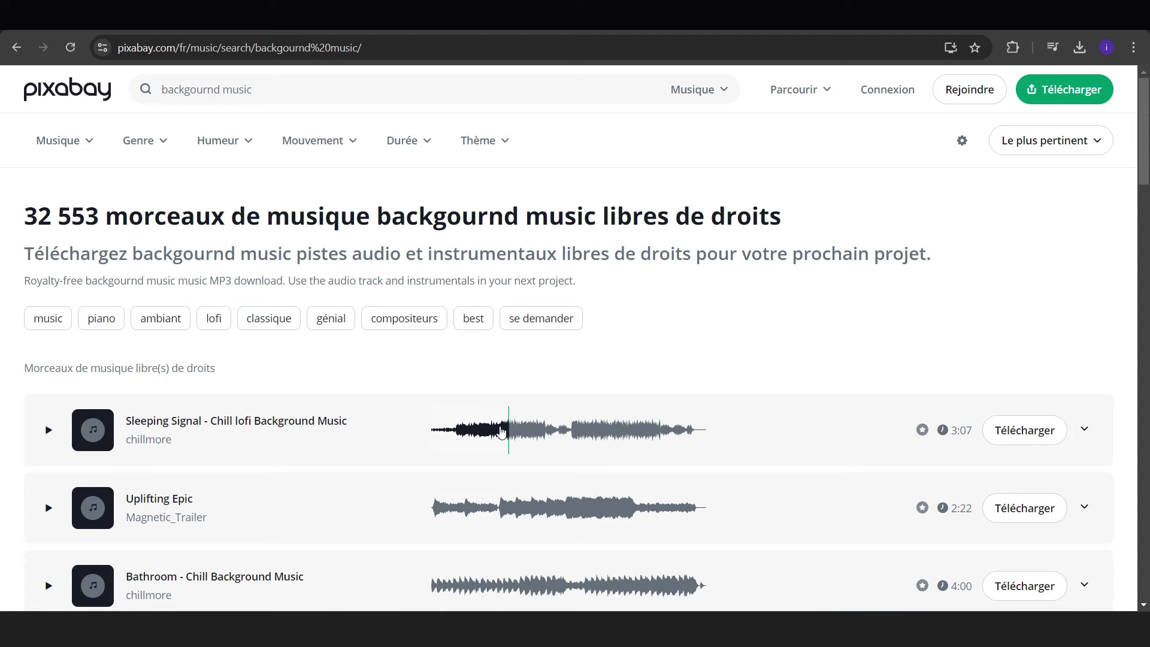
{"action": "left_click", "coordinate": [497, 431]}
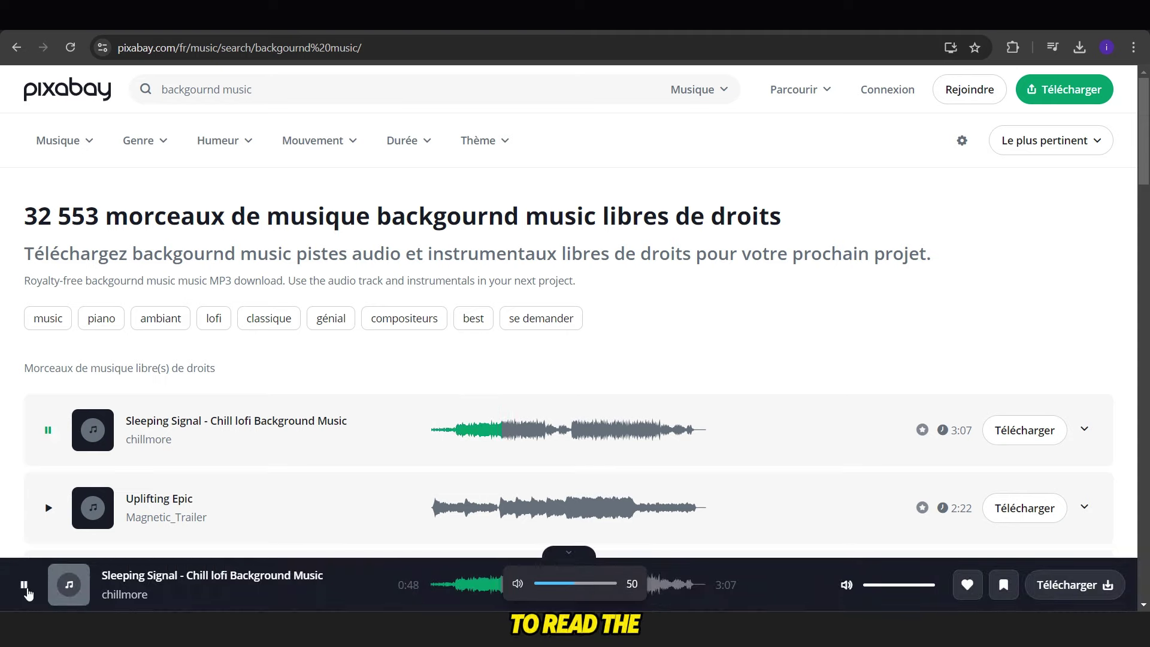
Preview the track "Uplifting Epic" and download it as the background music.
{"action": "scroll", "coordinate": [508, 372], "scroll_direction": "down", "scroll_amount": 2}
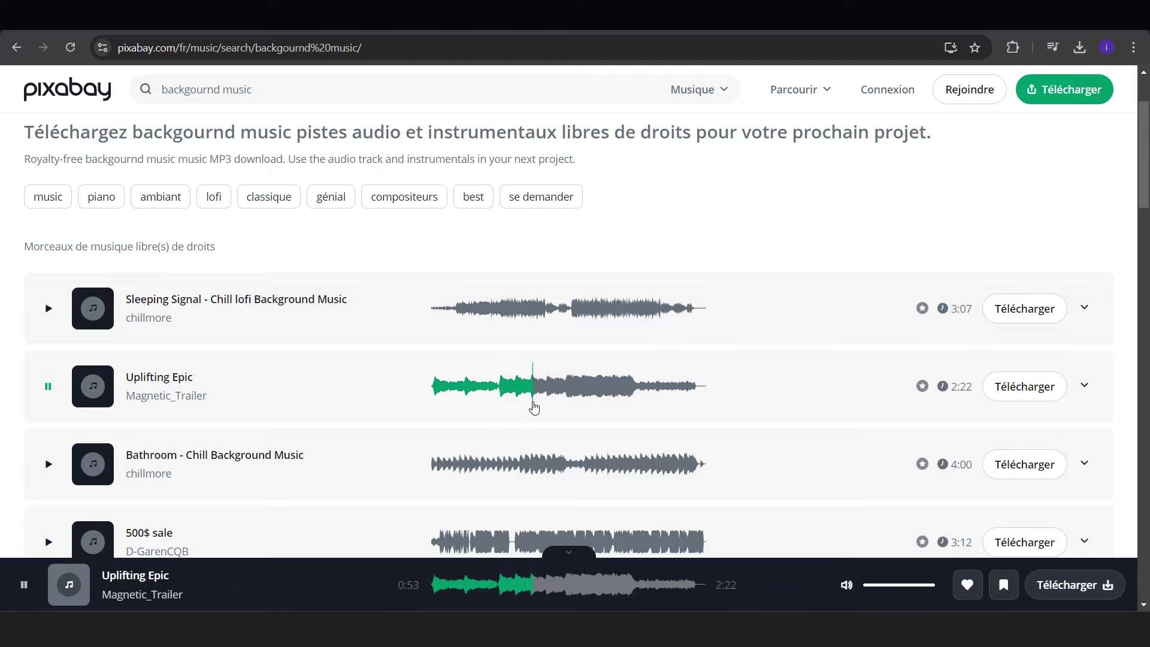
{"action": "left_click", "coordinate": [996, 388]}
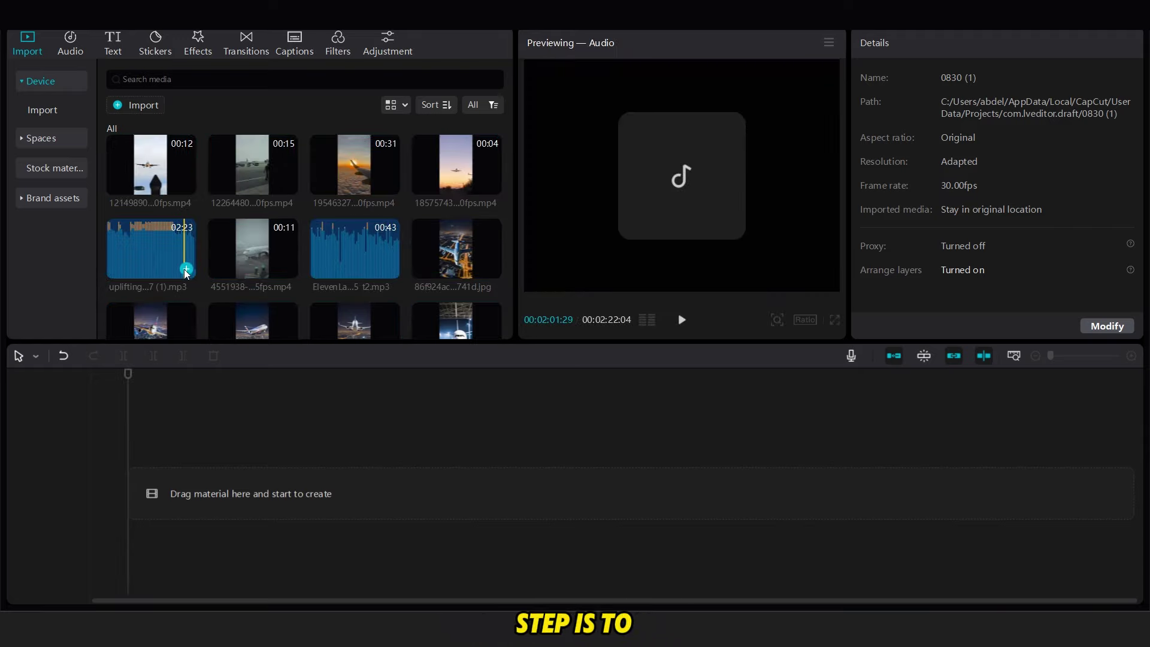
Switch to CapCut, place the 43-second ElevenLabs voiceover on the timeline and play it.
{"action": "left_click", "coordinate": [390, 269]}
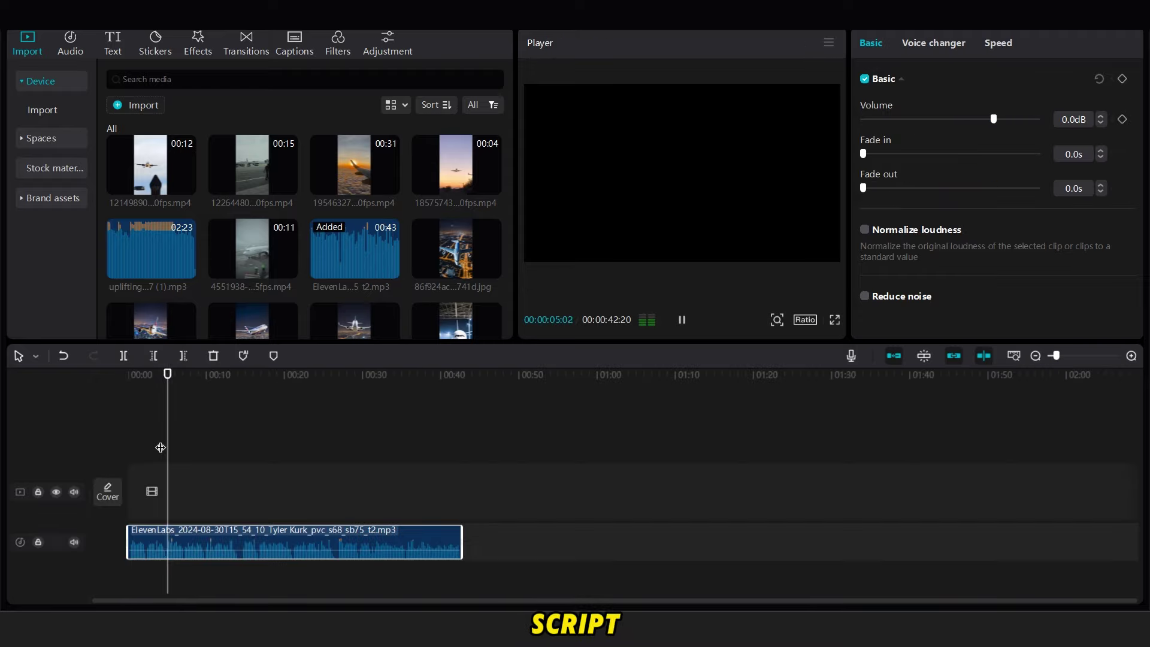
{"action": "left_click", "coordinate": [190, 435]}
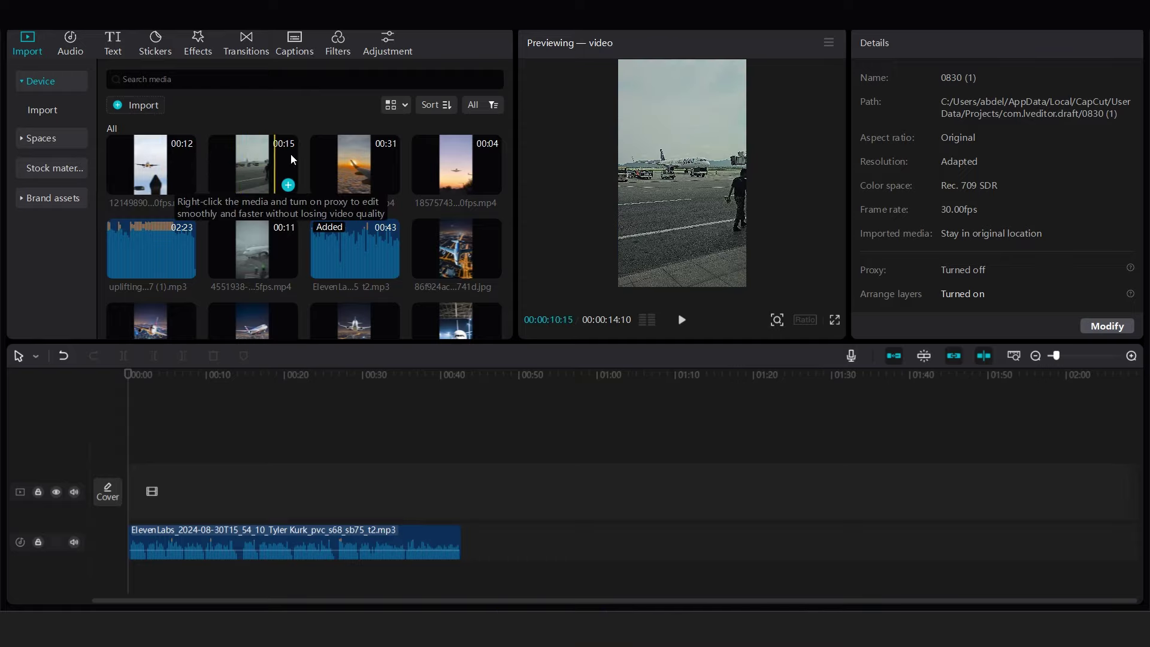
Place the 4-second sunset plane video at the start of the main track, lower its volume and shorten its end.
{"action": "left_click_drag", "start_coordinate": [455, 168], "coordinate": [123, 487]}
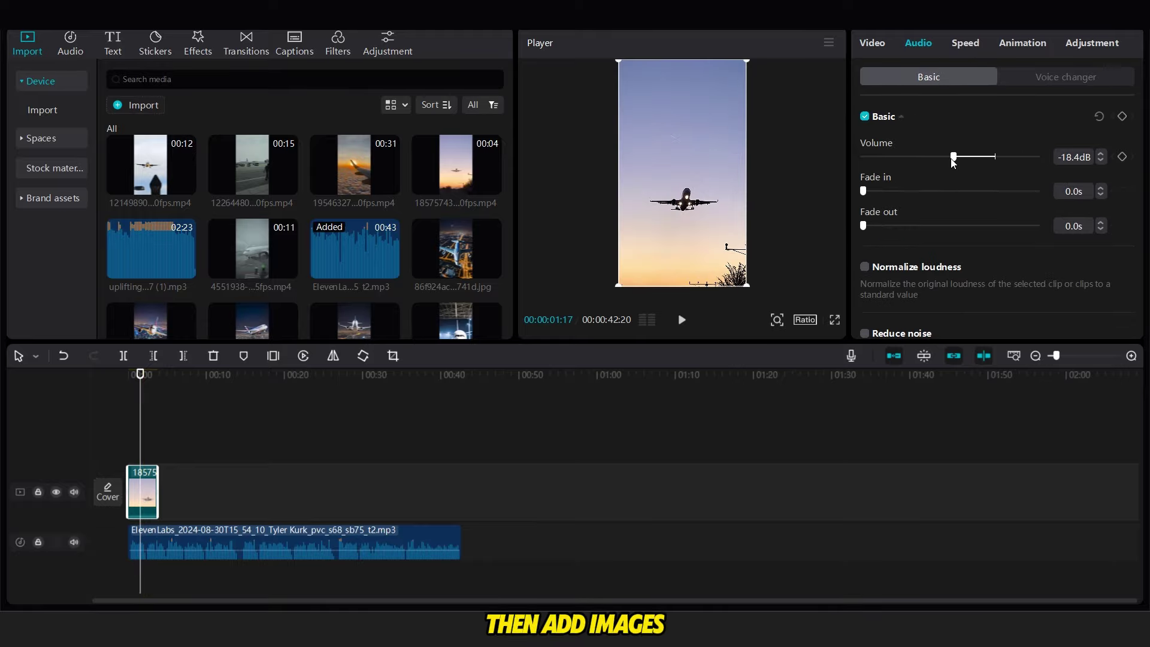
{"action": "left_click", "coordinate": [43, 449]}
{"action": "key", "text": "space"}
{"action": "left_click_drag", "start_coordinate": [156, 492], "coordinate": [147, 491]}
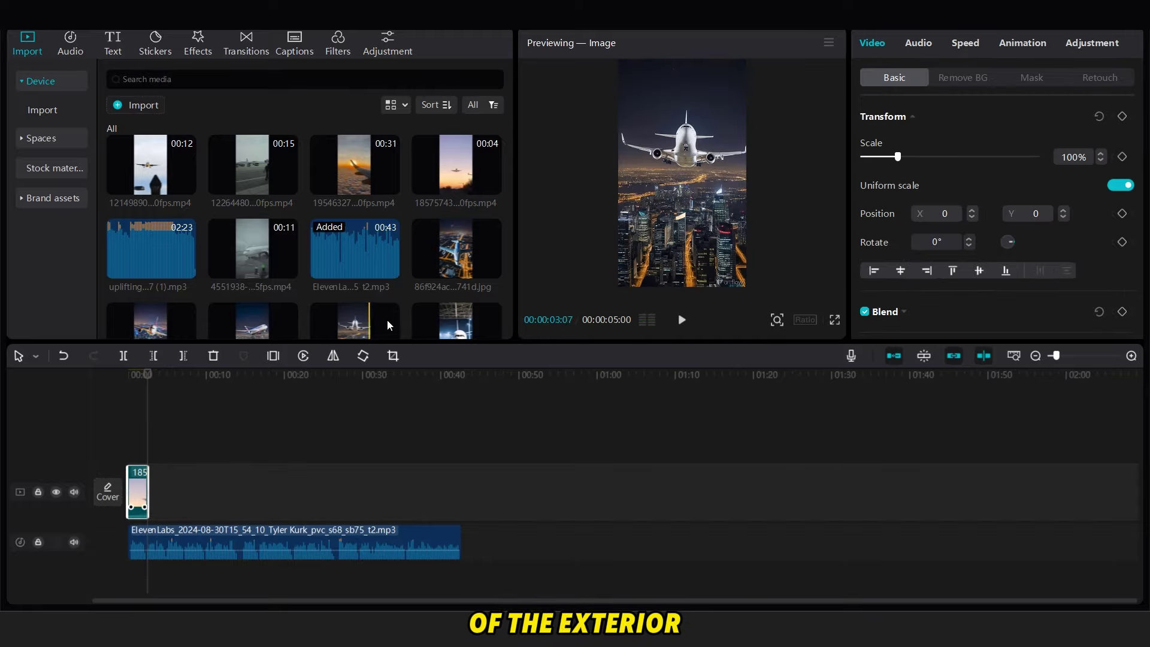
Add the front-view plane image starting with d7593e50, and insert the 11-second snowy apron video before it, shortening both.
{"action": "scroll", "coordinate": [390, 326], "scroll_direction": "down", "scroll_amount": 3}
{"action": "left_click_drag", "start_coordinate": [355, 282], "coordinate": [157, 489]}
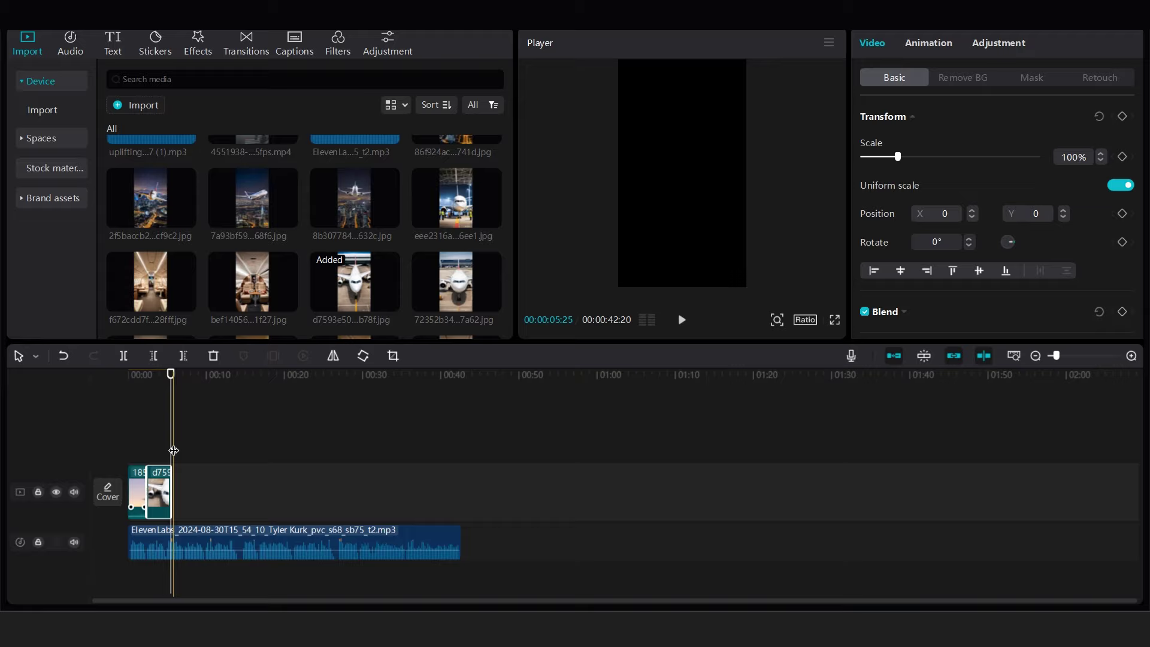
{"action": "left_click", "coordinate": [167, 454]}
{"action": "scroll", "coordinate": [288, 239], "scroll_direction": "up", "scroll_amount": 3}
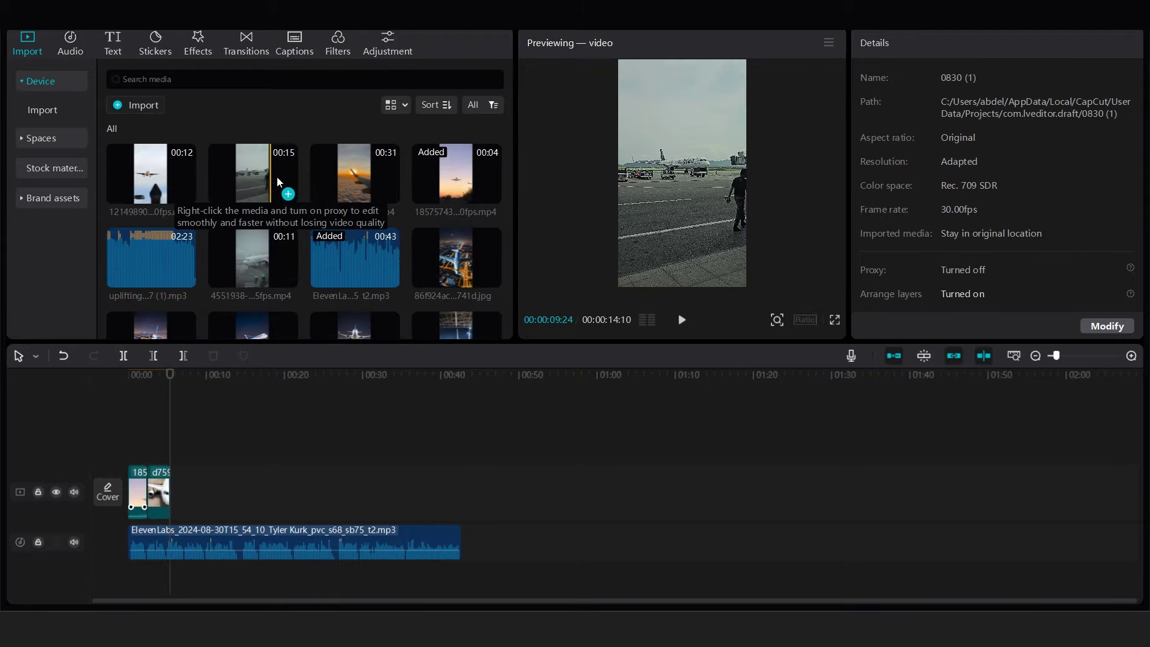
{"action": "left_click_drag", "start_coordinate": [261, 269], "coordinate": [145, 460]}
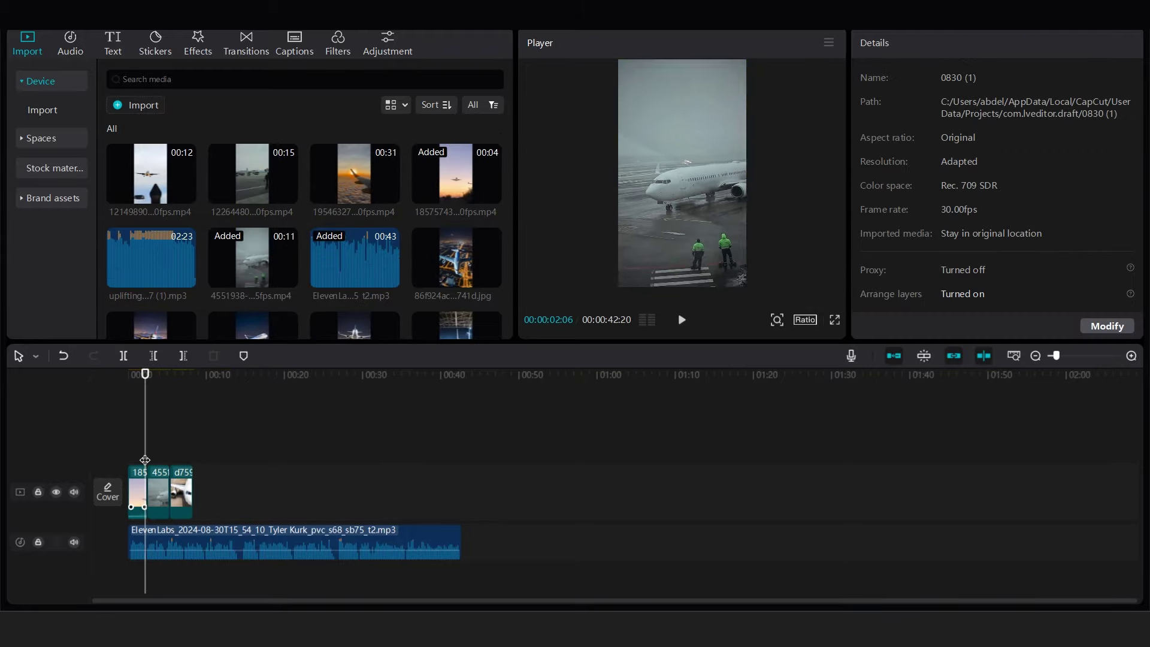
Append the front-view plane image starting with 72352b34 and the 12-second landing video, trimming the video to end at about 13 seconds.
{"action": "scroll", "coordinate": [269, 239], "scroll_direction": "down", "scroll_amount": 3}
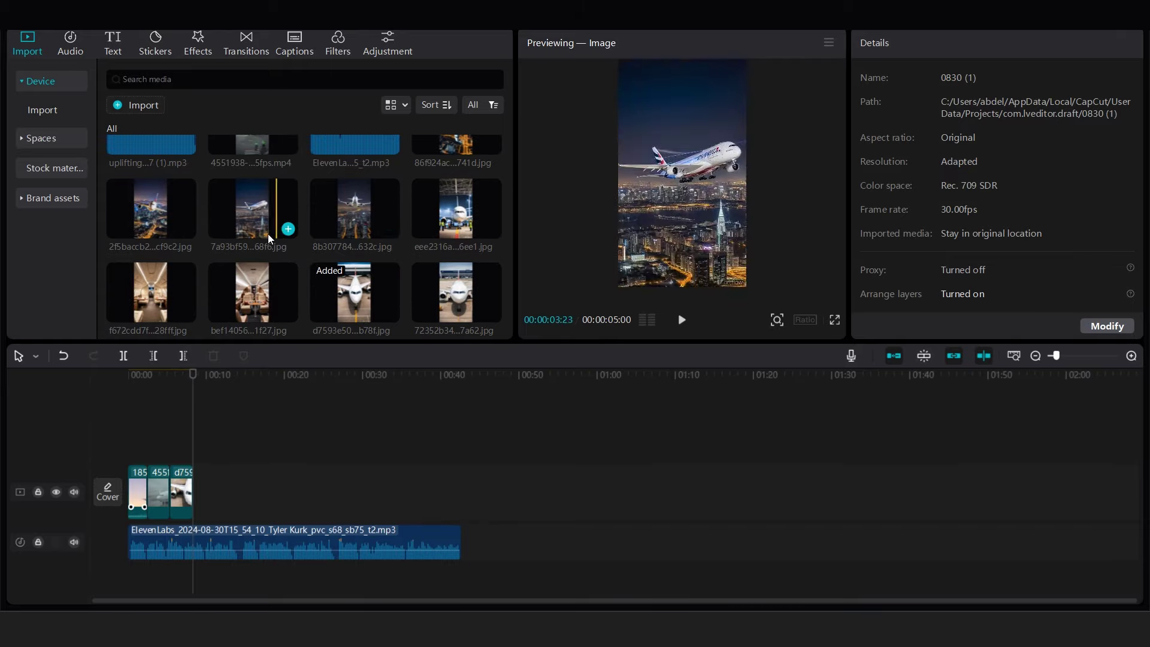
{"action": "left_click_drag", "start_coordinate": [438, 285], "coordinate": [219, 460]}
{"action": "left_click_drag", "start_coordinate": [509, 249], "coordinate": [510, 203]}
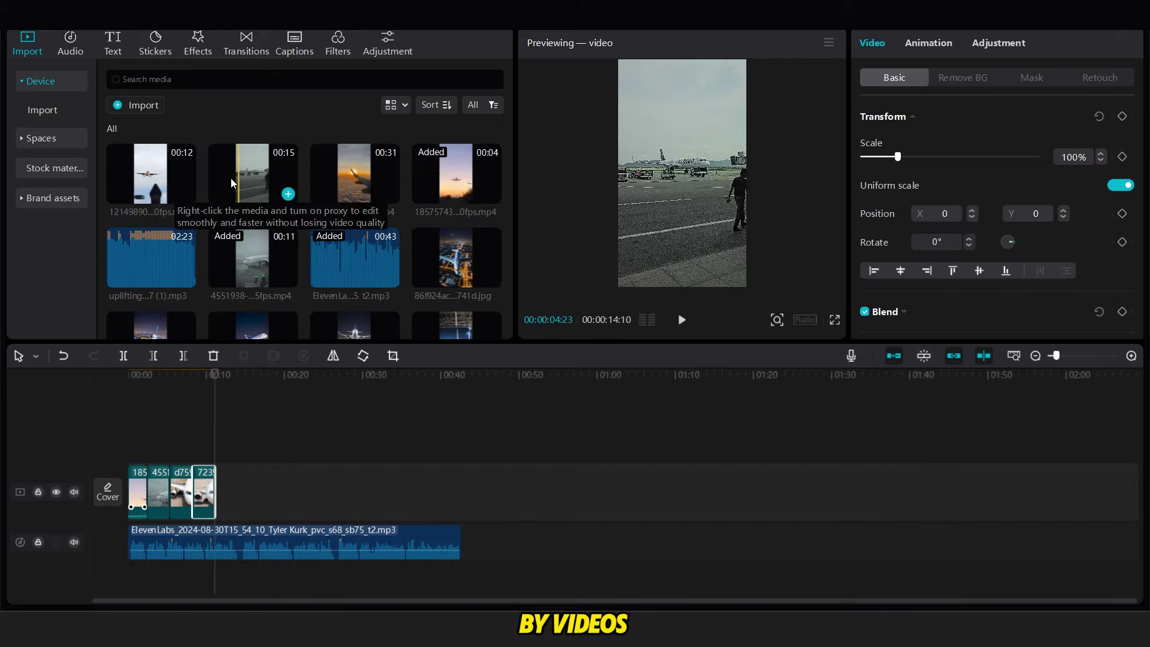
{"action": "left_click_drag", "start_coordinate": [151, 174], "coordinate": [223, 473]}
{"action": "key", "text": "space"}
{"action": "left_click", "coordinate": [244, 505]}
{"action": "key", "text": "w"}
{"action": "key", "text": "space"}
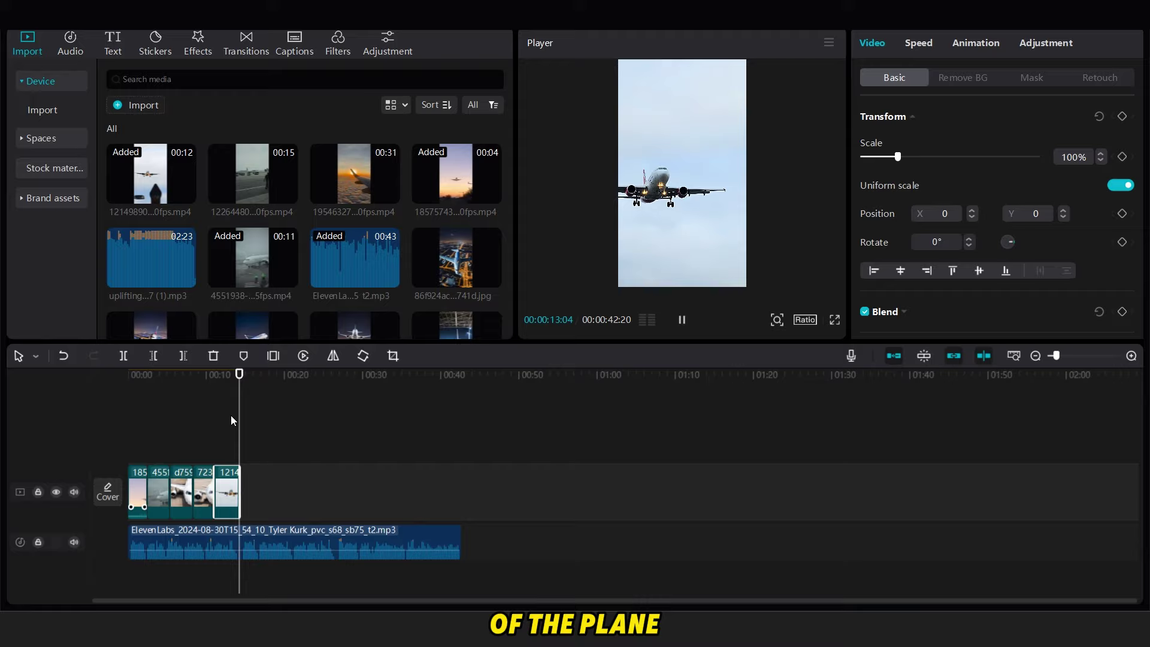
Append the night-city plane image starting with 2f5baccb and the cabin image starting with 1d57db33, trimming each to match the narration.
{"action": "left_click_drag", "start_coordinate": [511, 205], "coordinate": [511, 265]}
{"action": "left_click_drag", "start_coordinate": [151, 165], "coordinate": [248, 485]}
{"action": "key", "text": "w"}
{"action": "left_click_drag", "start_coordinate": [148, 306], "coordinate": [280, 485]}
{"action": "key", "text": "space"}
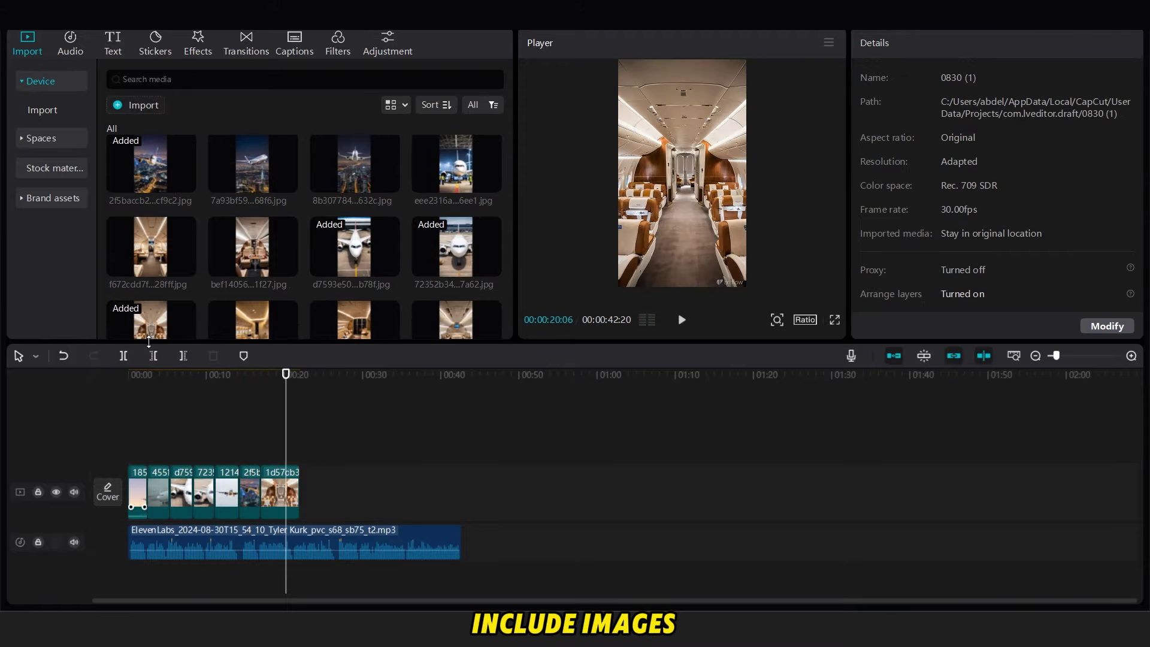
{"action": "key", "text": "w"}
Append the cabin images starting with f672cdd7, bef14056 and f81885c3, trimming each to match the narration.
{"action": "left_click_drag", "start_coordinate": [151, 245], "coordinate": [308, 479]}
{"action": "key", "text": "w"}
{"action": "key", "text": "space"}
{"action": "left_click_drag", "start_coordinate": [248, 240], "coordinate": [326, 482]}
{"action": "key", "text": "space"}
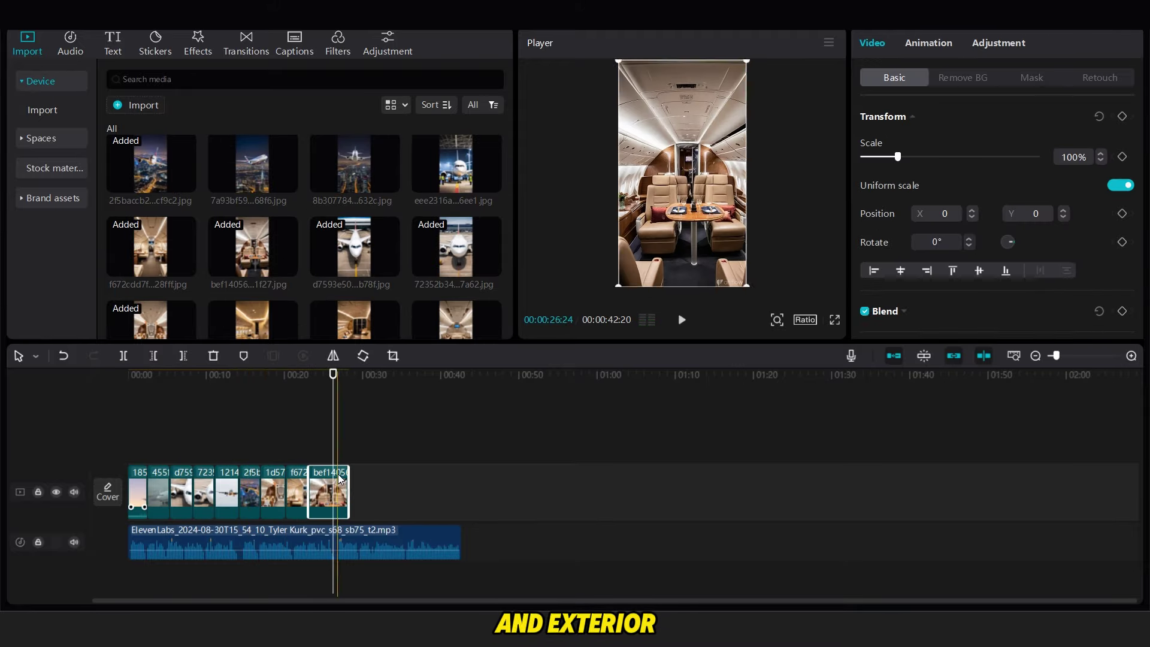
{"action": "key", "text": "w"}
{"action": "left_click_drag", "start_coordinate": [457, 317], "coordinate": [360, 480]}
{"action": "key", "text": "w"}
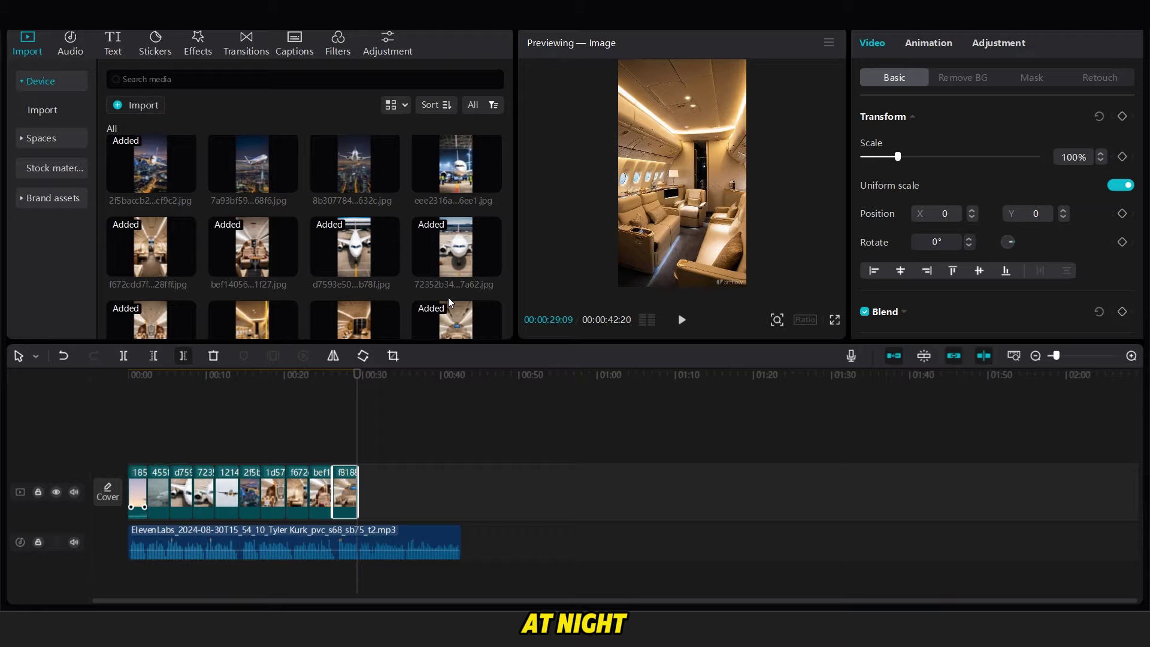
Append the sunset wing video and three images of the plane flying over a city at night, trimming each one.
{"action": "left_click_drag", "start_coordinate": [511, 258], "coordinate": [511, 326]}
{"action": "scroll", "coordinate": [511, 330], "scroll_direction": "up", "scroll_amount": 5}
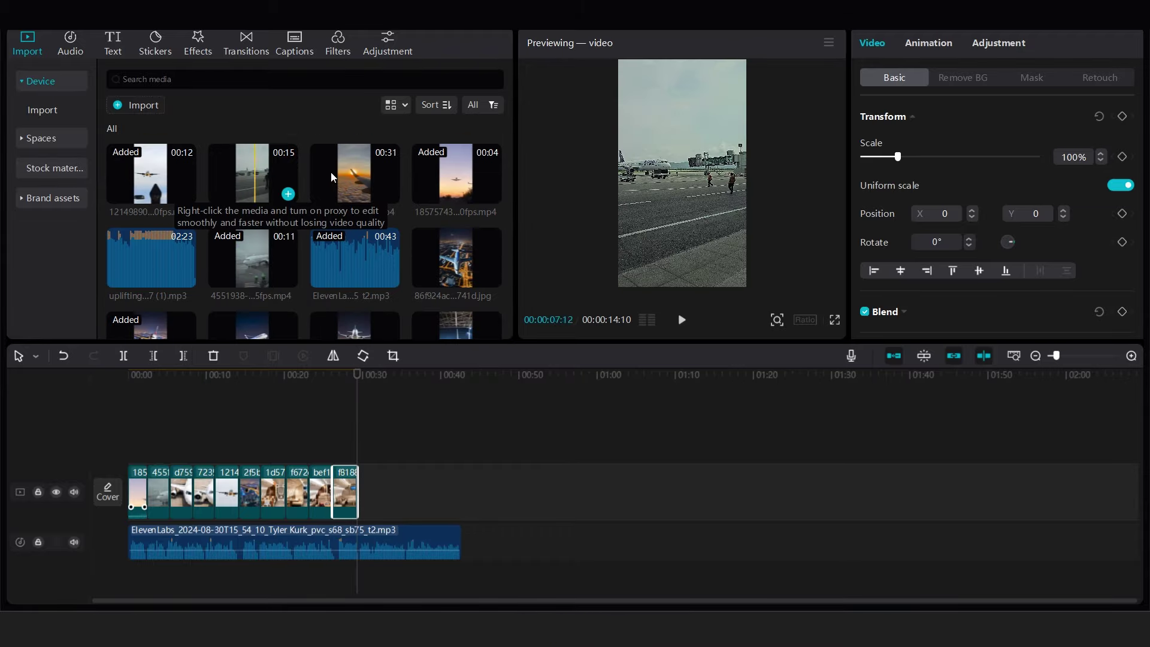
{"action": "left_click_drag", "start_coordinate": [355, 174], "coordinate": [374, 480]}
{"action": "scroll", "coordinate": [455, 240], "scroll_direction": "down", "scroll_amount": 3}
{"action": "left_click_drag", "start_coordinate": [455, 162], "coordinate": [390, 489]}
{"action": "left_click", "coordinate": [183, 356]}
{"action": "scroll", "coordinate": [456, 239], "scroll_direction": "down", "scroll_amount": 3}
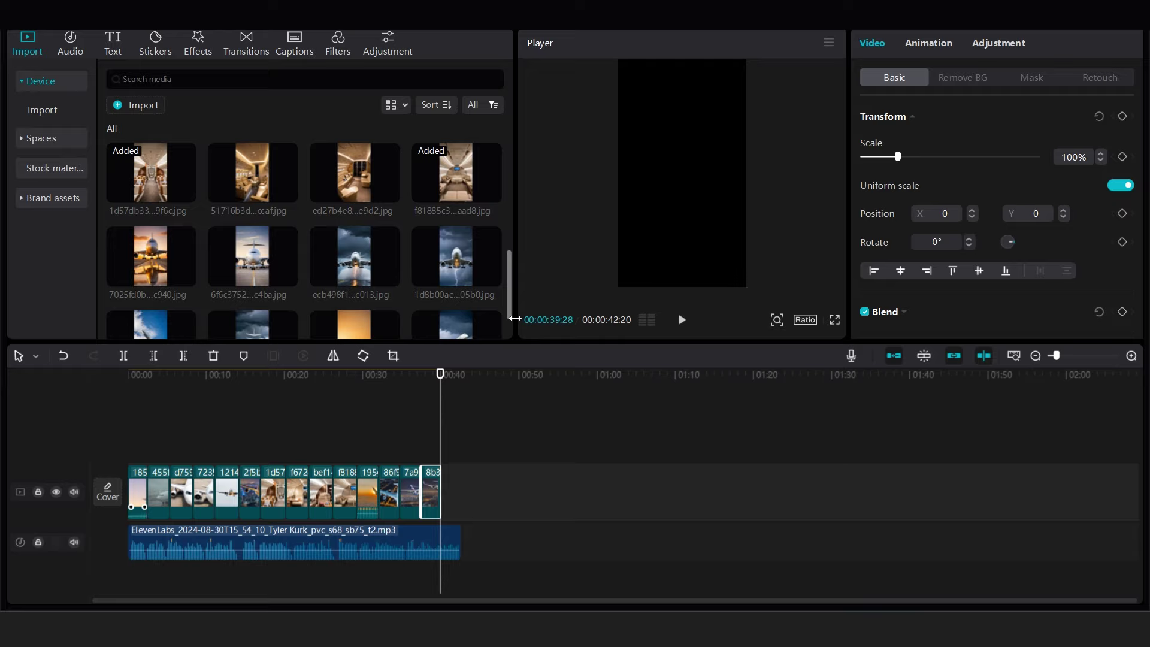
Append the night hangar image starting with eee2316a and make it end with the voiceover.
{"action": "scroll", "coordinate": [456, 240], "scroll_direction": "up", "scroll_amount": 2}
{"action": "left_click_drag", "start_coordinate": [457, 160], "coordinate": [444, 487]}
{"action": "left_click", "coordinate": [463, 376]}
Crop the two front-view plane images in the timeline to a 9:16 ratio, cutting off the corner watermark.
{"action": "left_click", "coordinate": [129, 453]}
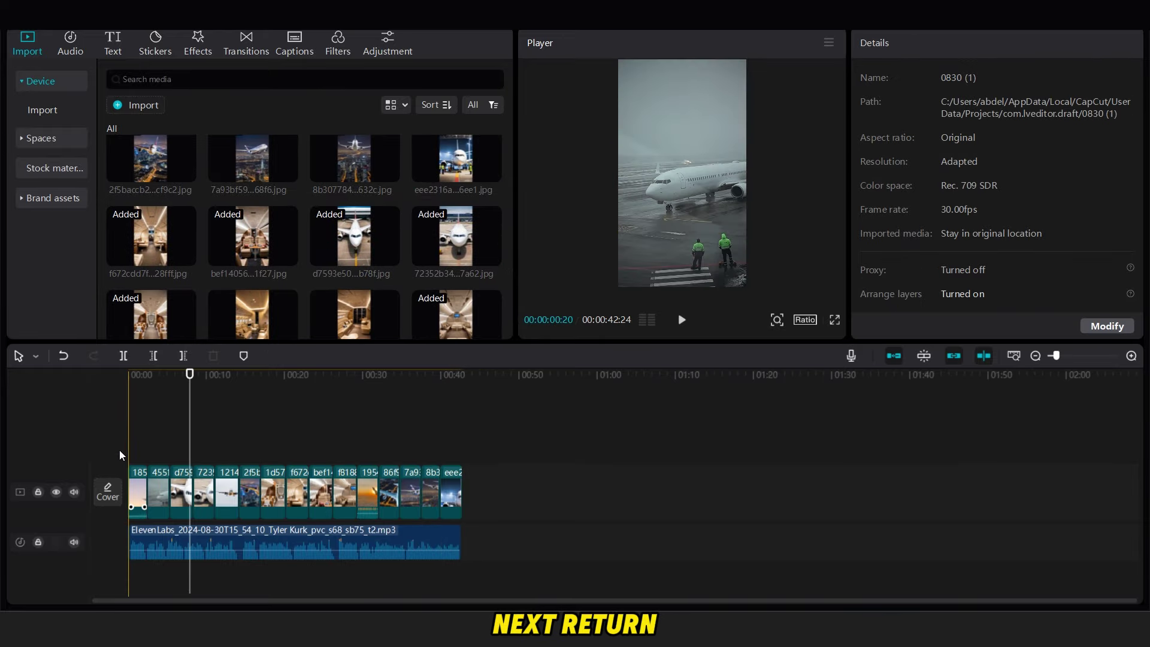
{"action": "left_click", "coordinate": [166, 471]}
{"action": "left_click", "coordinate": [187, 459]}
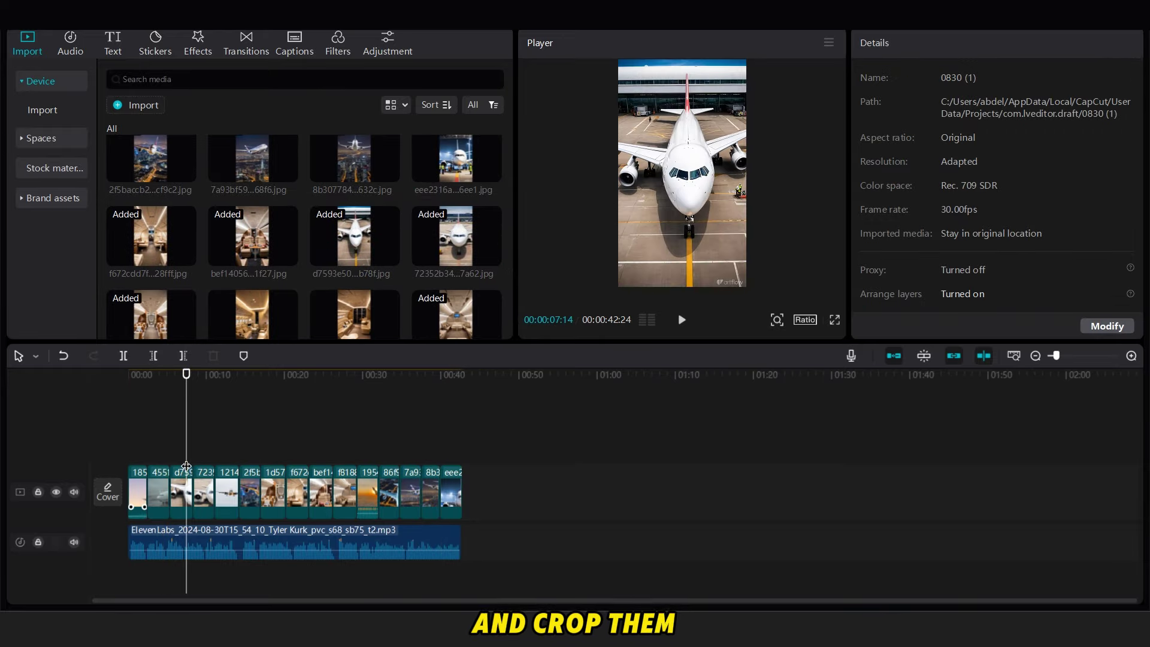
{"action": "left_click", "coordinate": [184, 472]}
{"action": "left_click", "coordinate": [393, 356]}
{"action": "left_click", "coordinate": [393, 356]}
{"action": "left_click", "coordinate": [575, 533]}
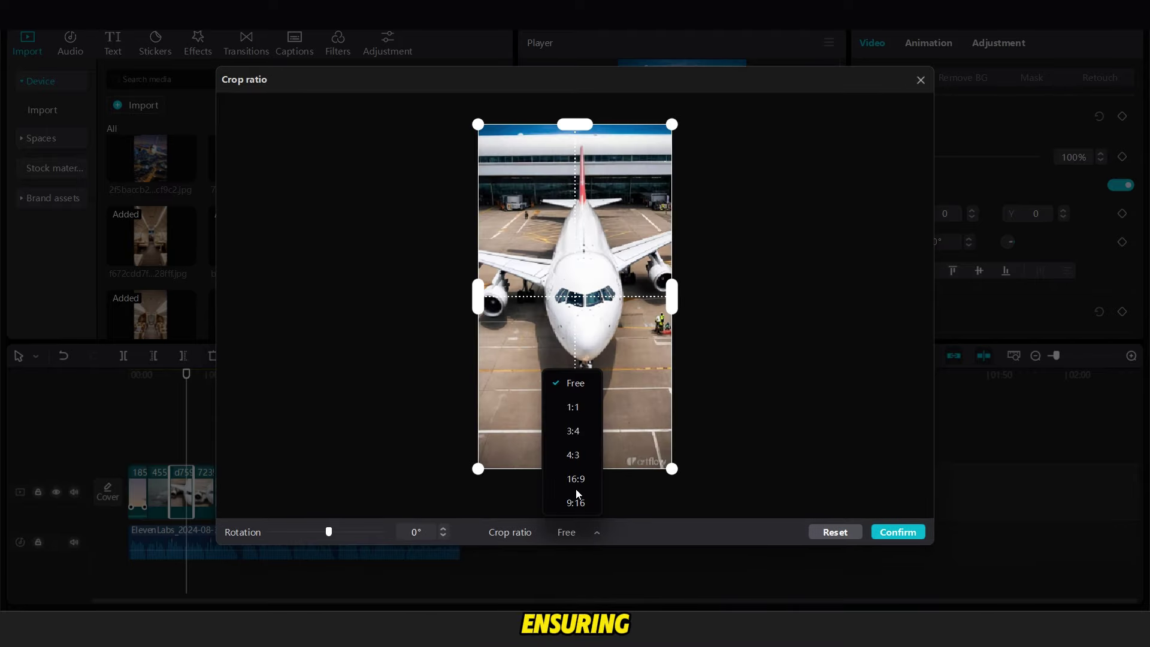
{"action": "left_click", "coordinate": [577, 488]}
{"action": "left_click_drag", "start_coordinate": [672, 468], "coordinate": [632, 416]}
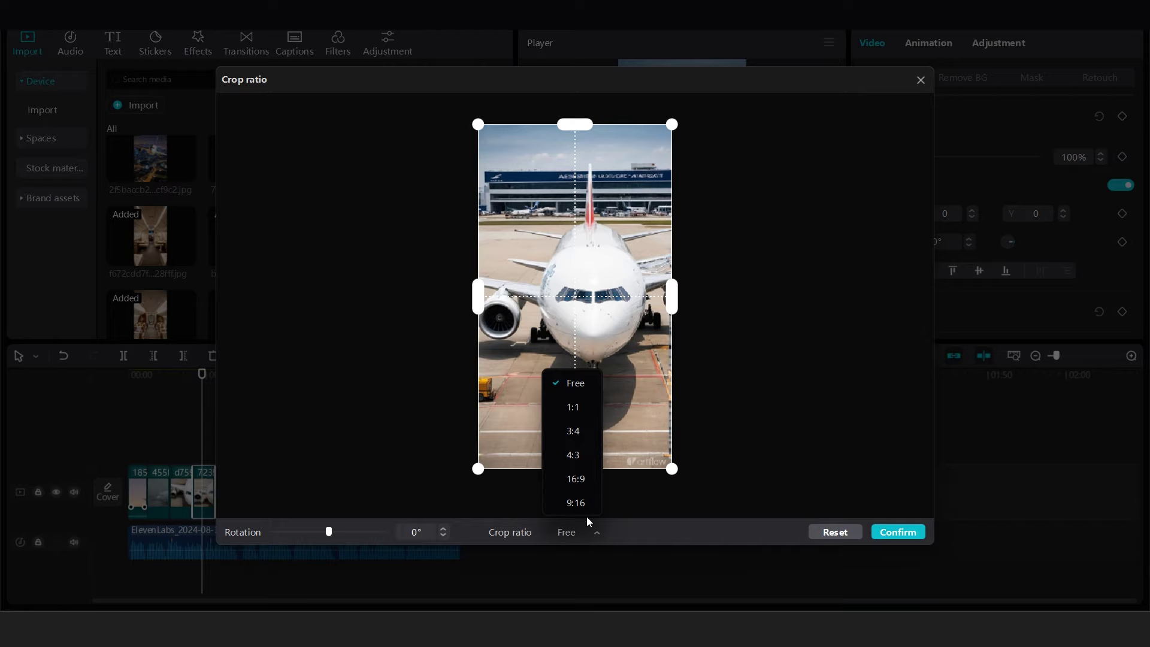
{"action": "left_click", "coordinate": [577, 489]}
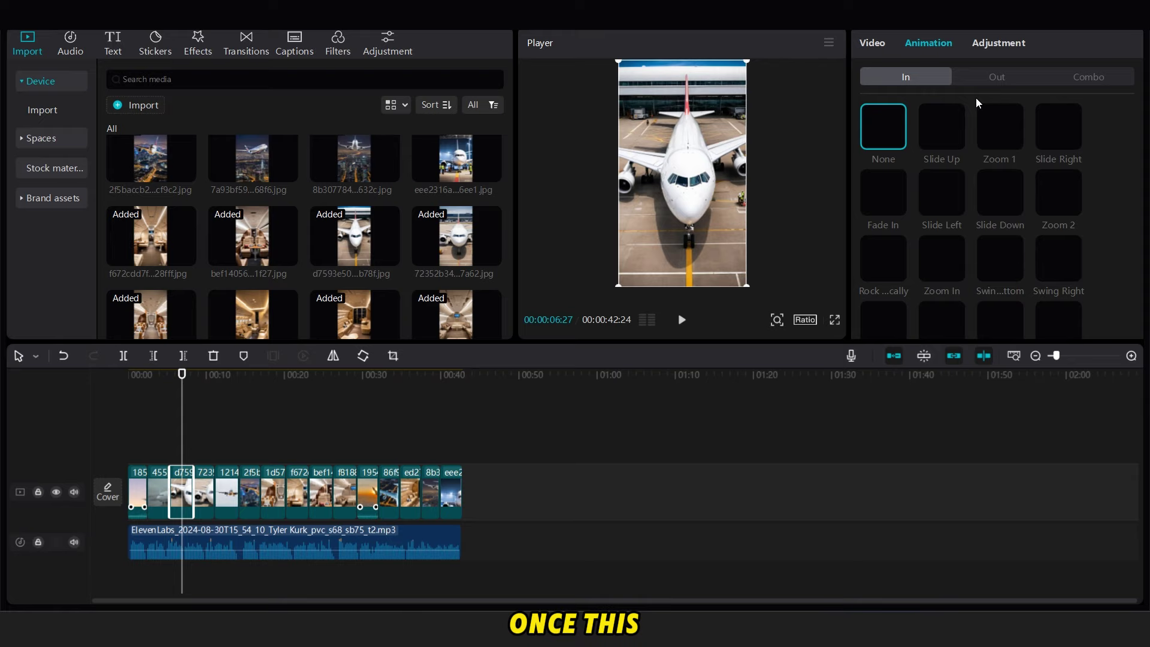
Apply the Bounce 1 combo animation to the second front-view plane image and Zoom 1 to the landing video.
{"action": "left_click", "coordinate": [1091, 83]}
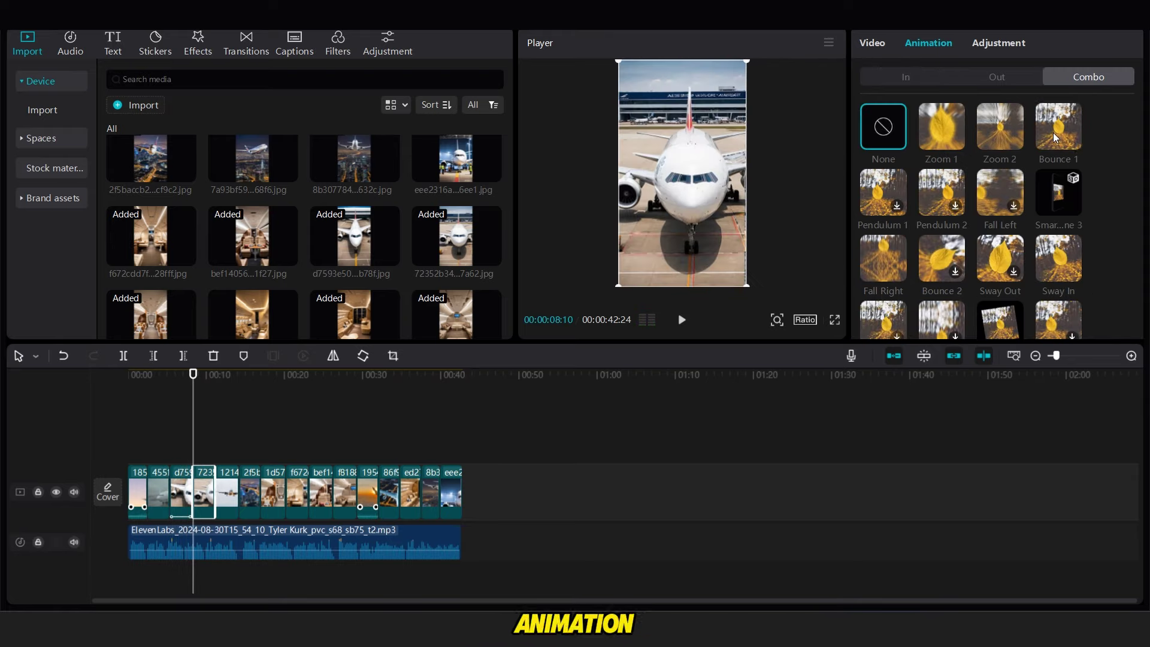
{"action": "left_click", "coordinate": [1056, 137]}
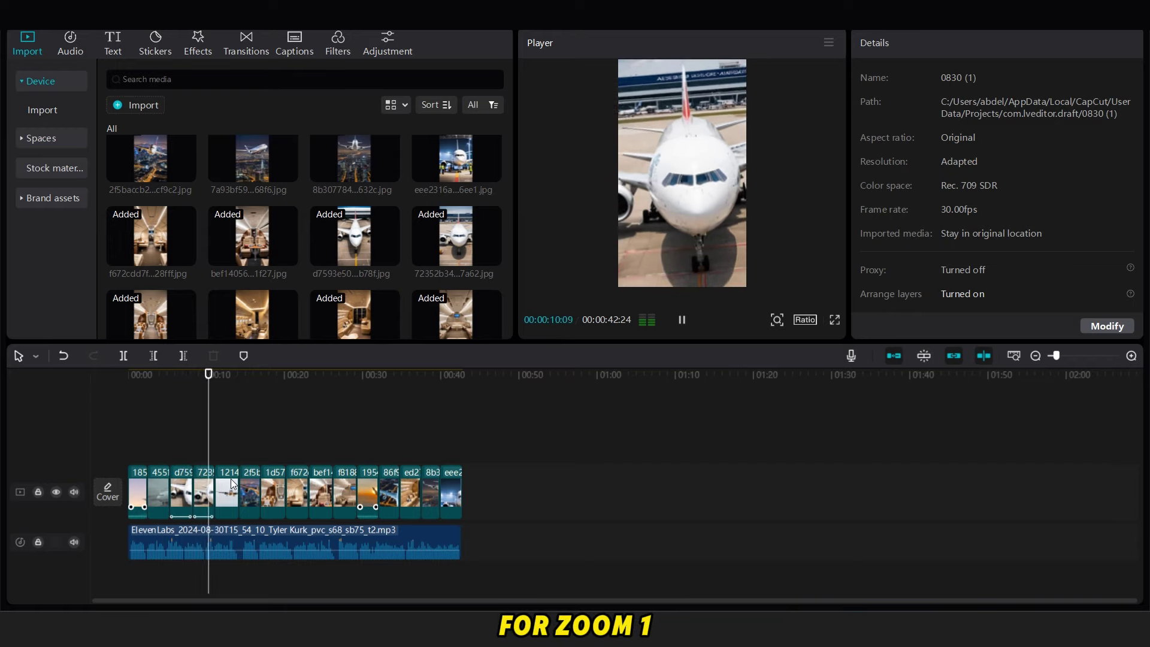
{"action": "left_click", "coordinate": [227, 491]}
{"action": "left_click", "coordinate": [976, 42]}
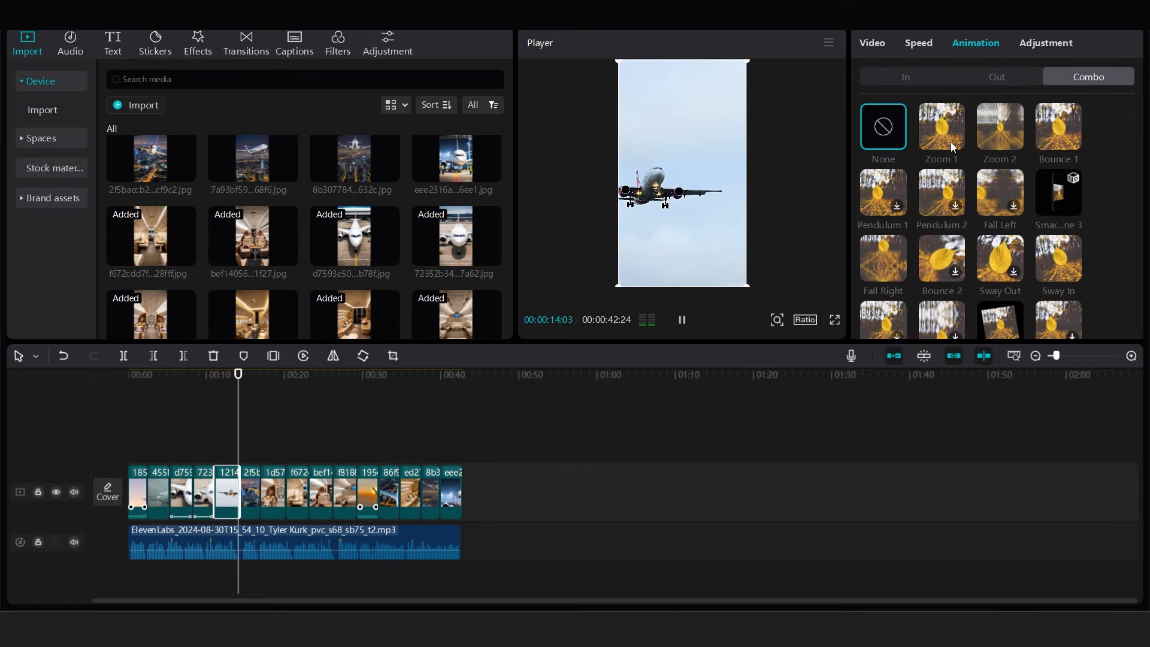
{"action": "left_click", "coordinate": [942, 126]}
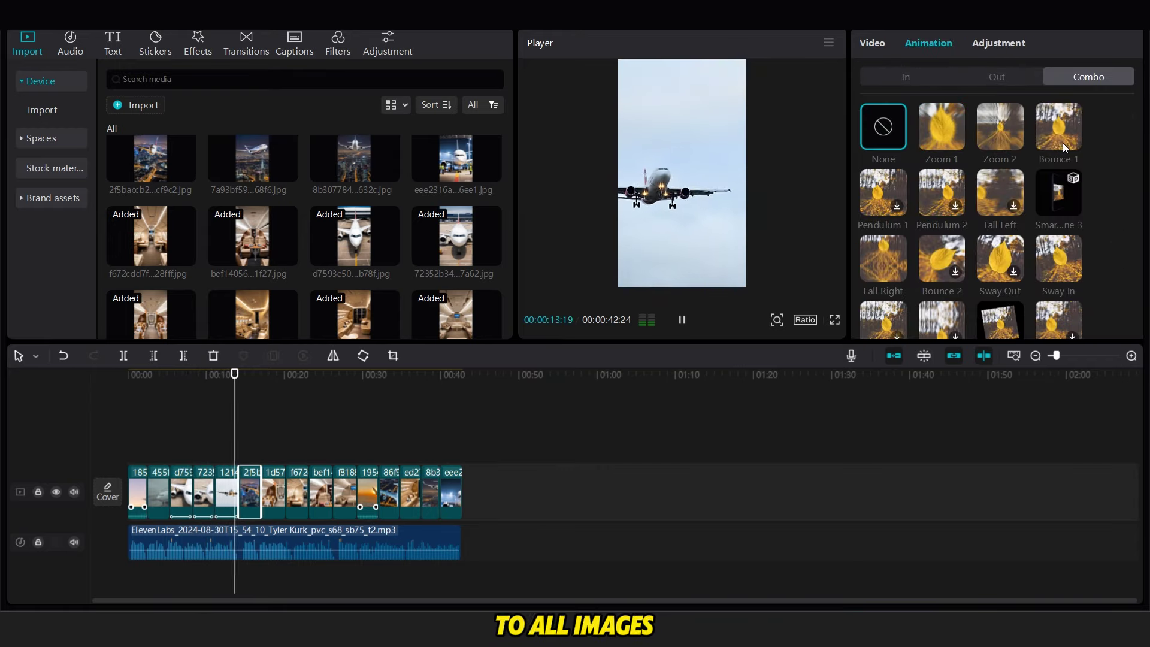
Alternate the Bounce 1 and Zoom 1 combo animations from the first night-city image through the last of the four consecutive cabin images.
{"action": "left_click", "coordinate": [1066, 148]}
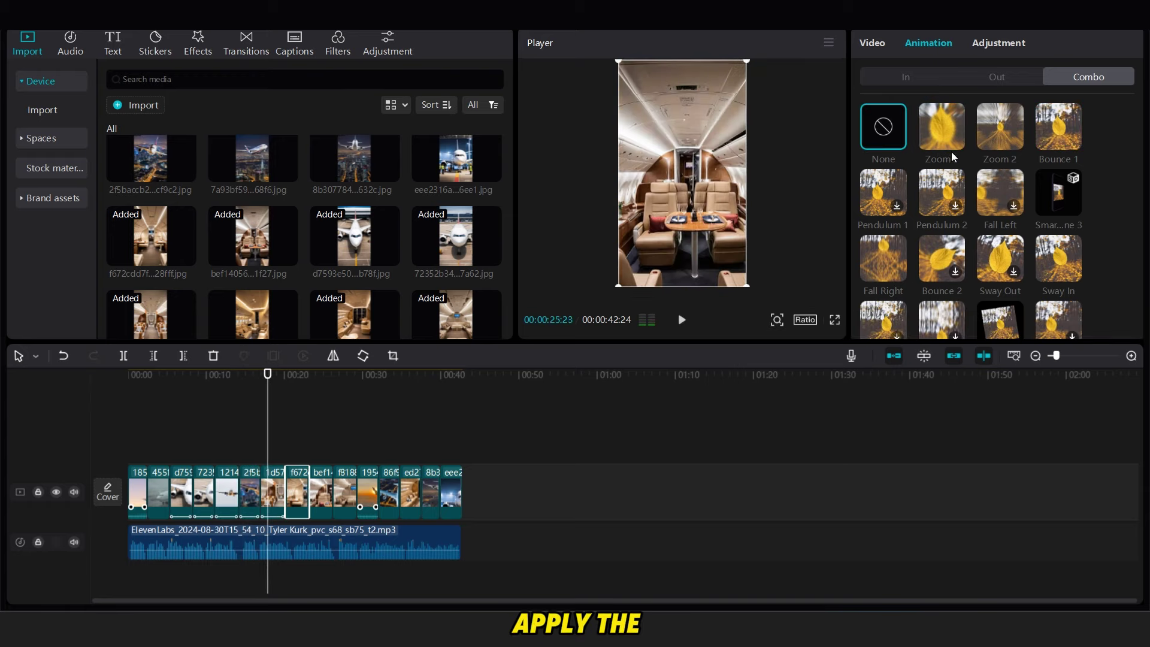
{"action": "left_click", "coordinate": [942, 129]}
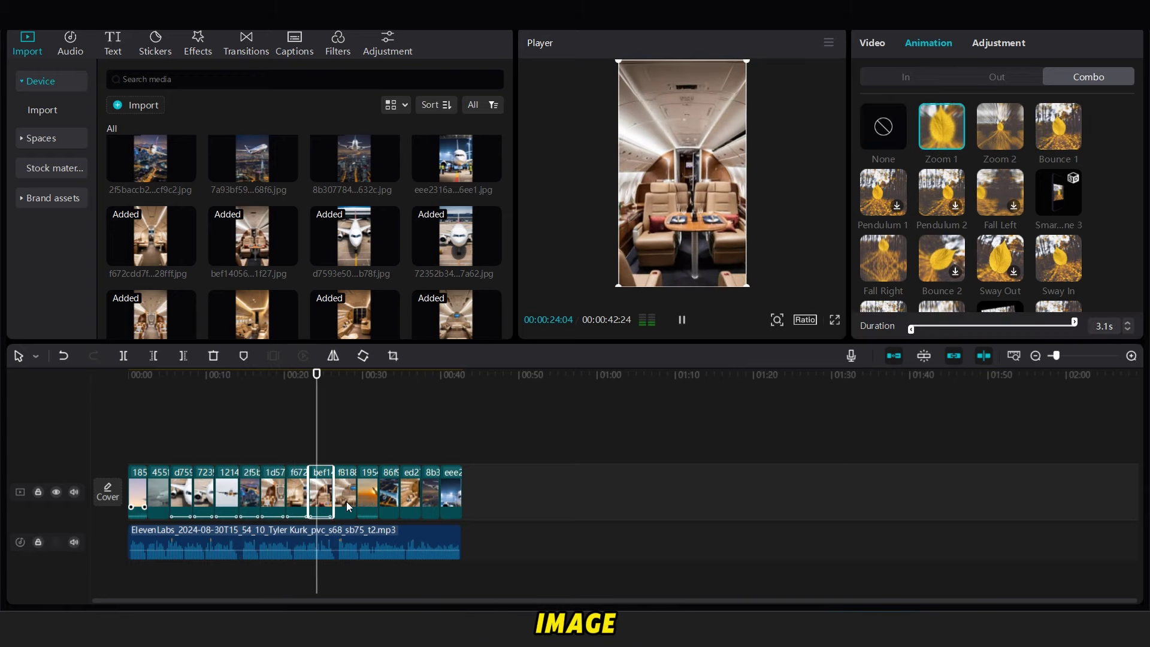
{"action": "left_click", "coordinate": [347, 507]}
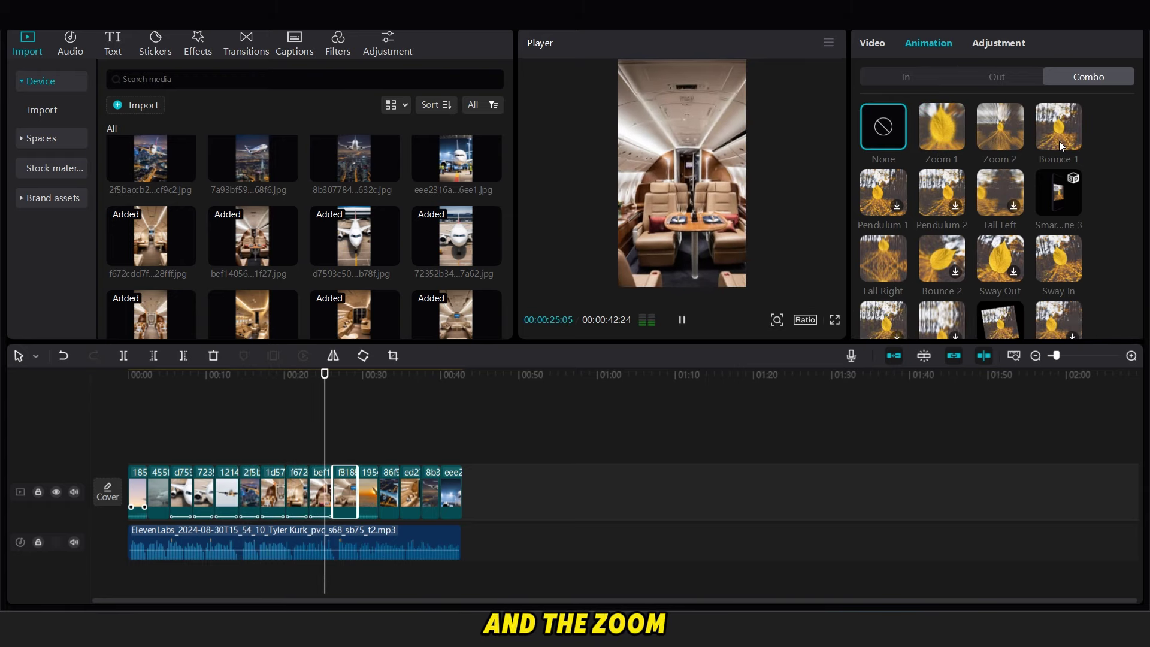
{"action": "left_click", "coordinate": [1060, 141]}
Apply the Zoom 1 combo animation to the sunset wing video and Bounce 1 to the night-city image following it.
{"action": "left_click", "coordinate": [370, 503]}
{"action": "left_click", "coordinate": [935, 141]}
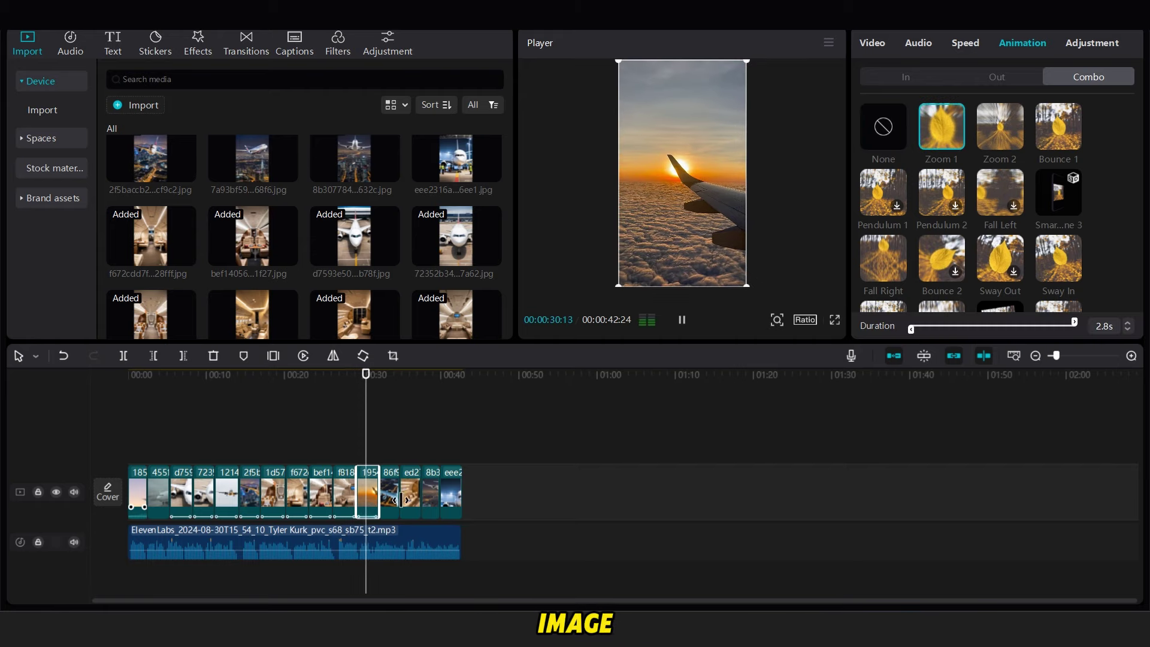
{"action": "left_click", "coordinate": [389, 493]}
{"action": "left_click", "coordinate": [1058, 127]}
Apply Zoom 1 to the cabin image starting with ed27 and the final hangar image, and Bounce 1 to the night-city image between them.
{"action": "left_click", "coordinate": [419, 487]}
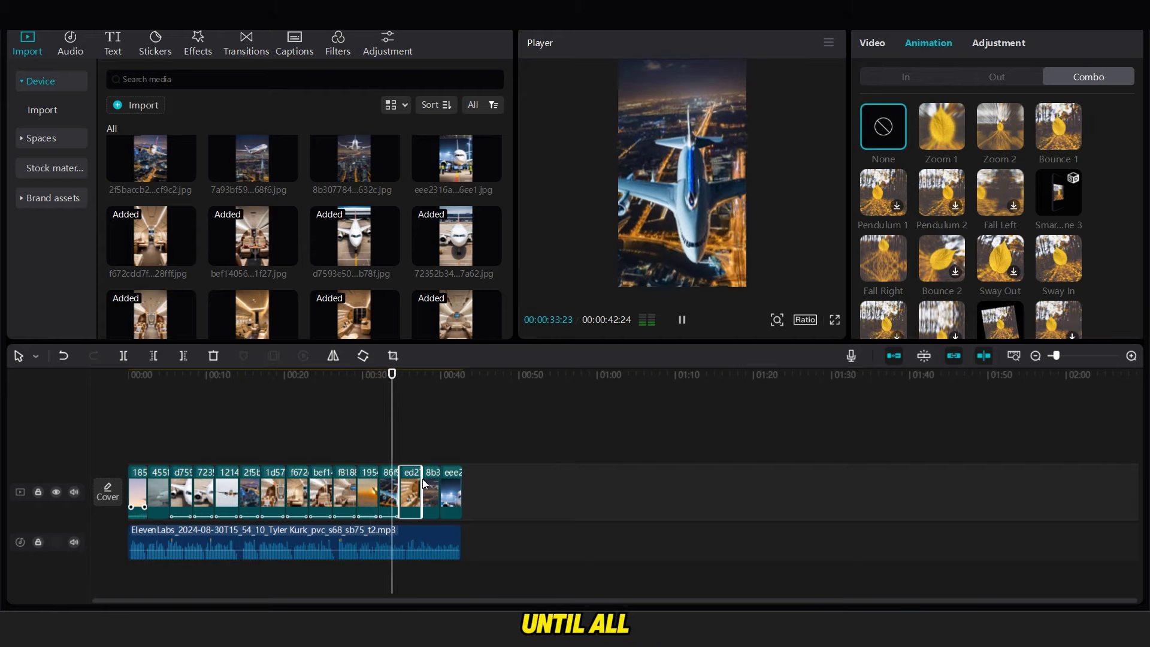
{"action": "left_click", "coordinate": [938, 131]}
{"action": "left_click", "coordinate": [429, 498]}
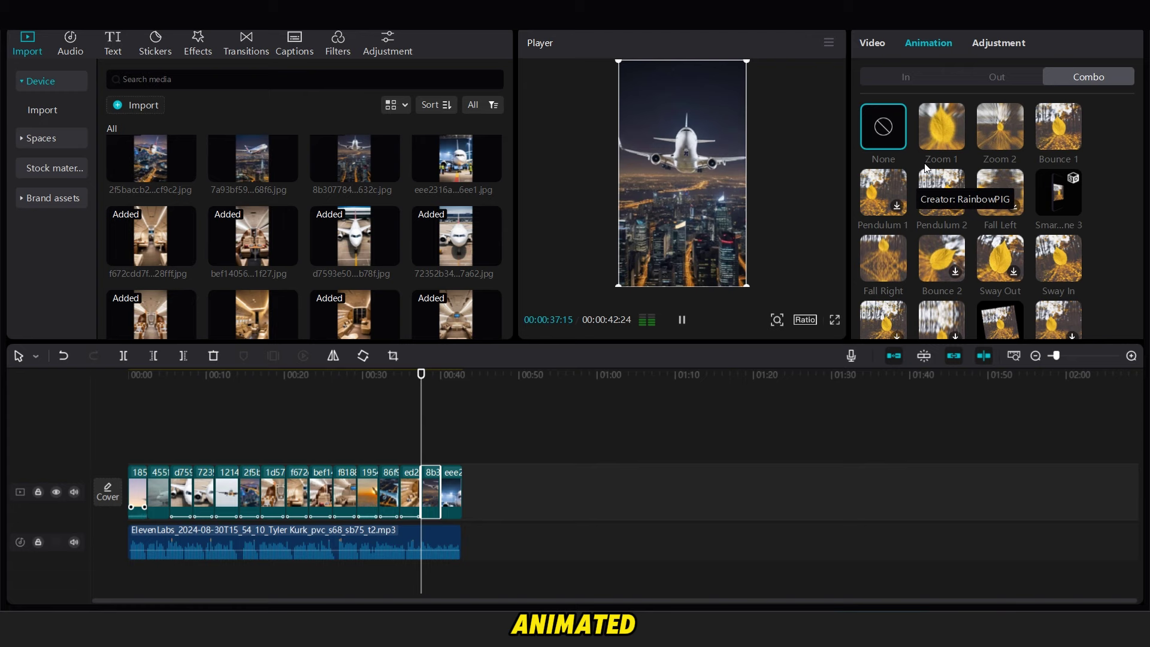
{"action": "left_click", "coordinate": [1054, 128]}
{"action": "left_click", "coordinate": [457, 484]}
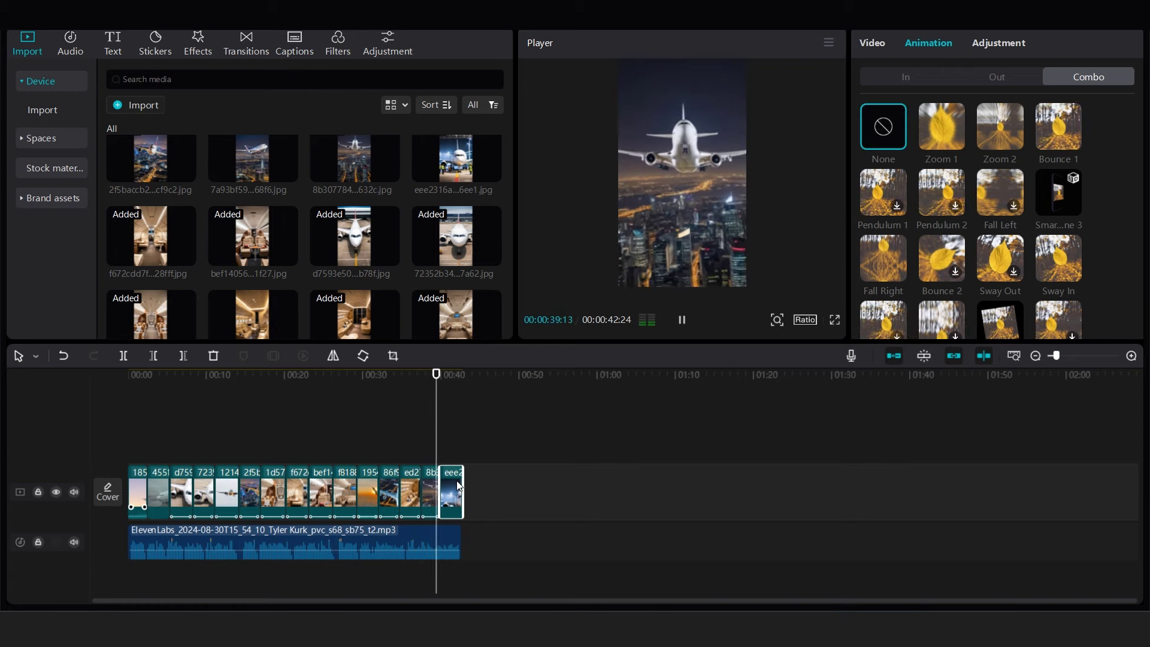
{"action": "left_click", "coordinate": [929, 145]}
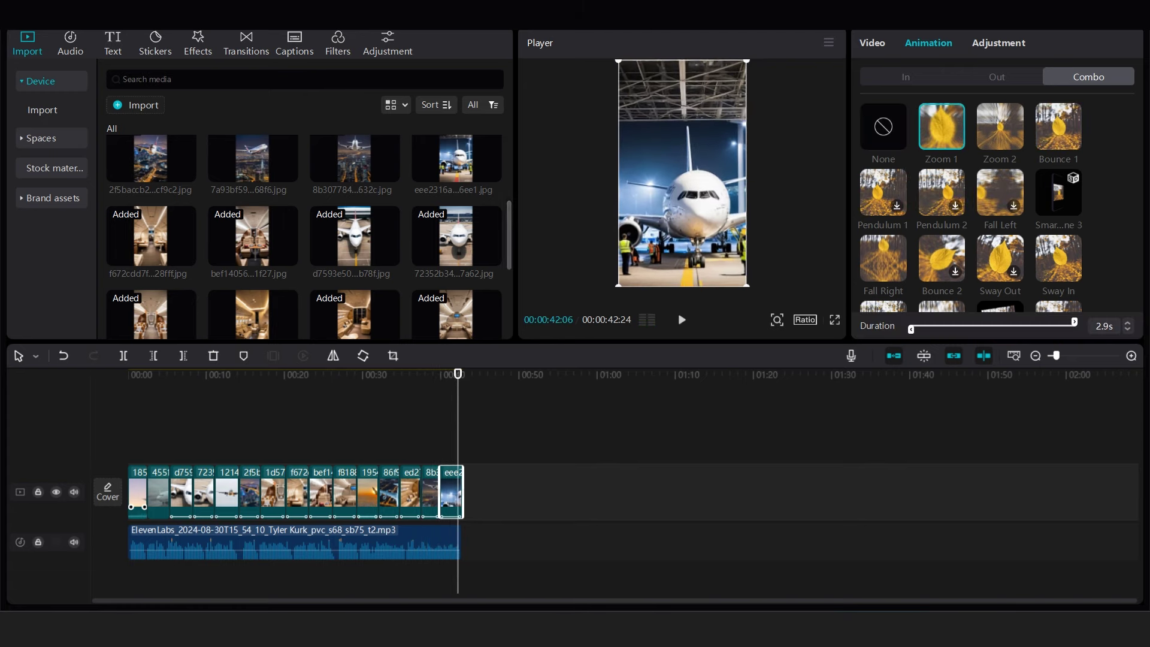
Add the Right transition at the cut between the first two plane videos and play the section back.
{"action": "left_click", "coordinate": [246, 48]}
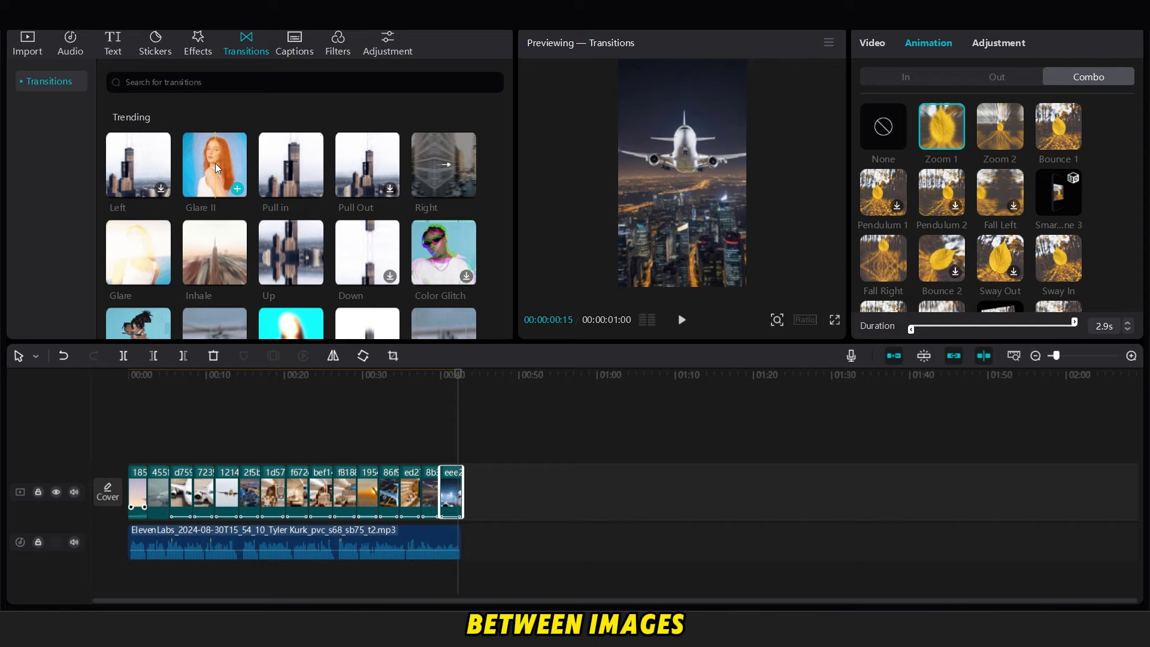
{"action": "left_click_drag", "start_coordinate": [216, 169], "coordinate": [218, 179]}
{"action": "left_click_drag", "start_coordinate": [436, 170], "coordinate": [147, 480]}
{"action": "left_click", "coordinate": [139, 454]}
{"action": "key", "text": "space"}
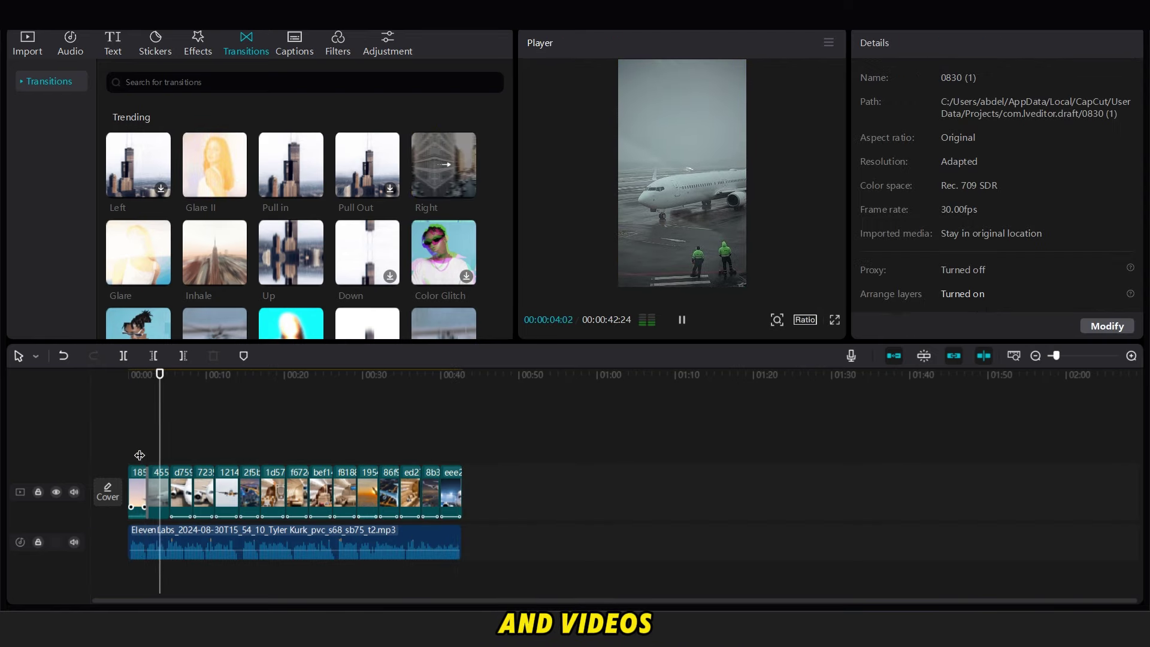
{"action": "left_click", "coordinate": [137, 494]}
{"action": "key", "text": "space"}
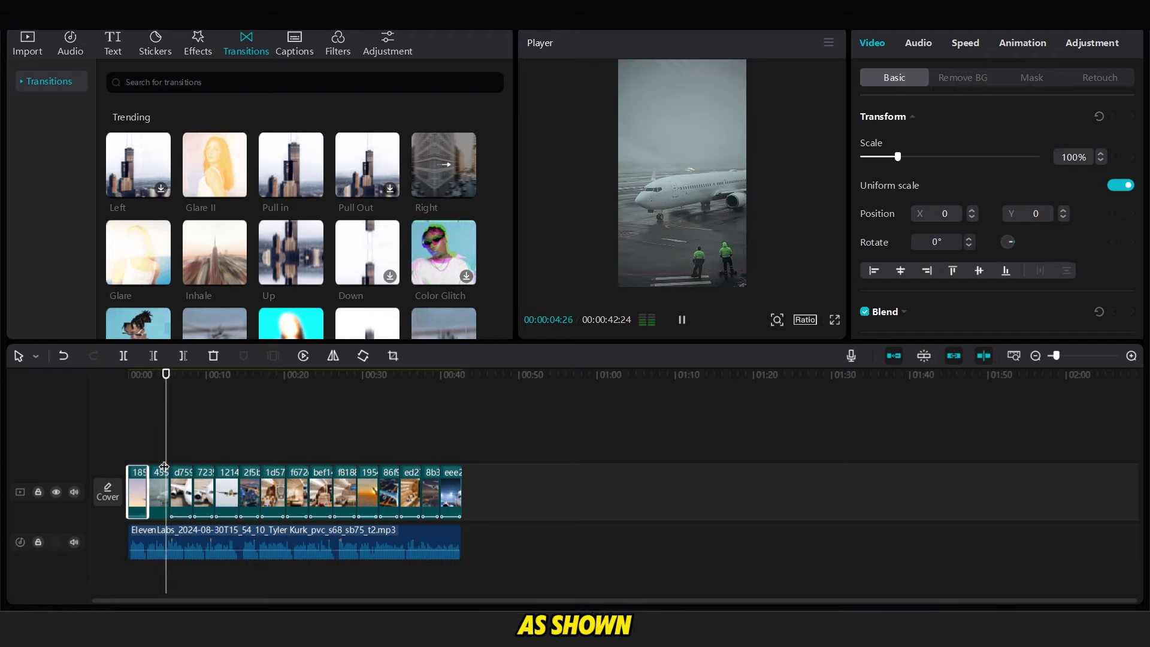
{"action": "left_click", "coordinate": [165, 456]}
Add the Glare II transition before each of the two front-view plane images and play the section back.
{"action": "left_click_drag", "start_coordinate": [216, 165], "coordinate": [170, 480]}
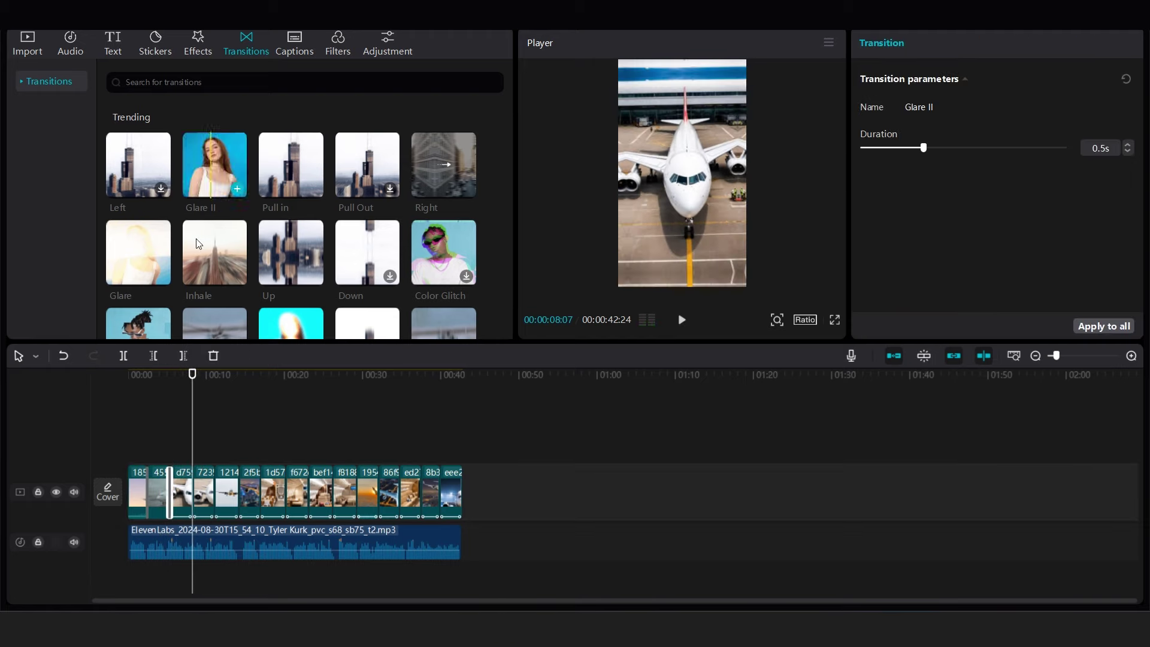
{"action": "left_click_drag", "start_coordinate": [215, 167], "coordinate": [191, 470]}
{"action": "left_click", "coordinate": [183, 460]}
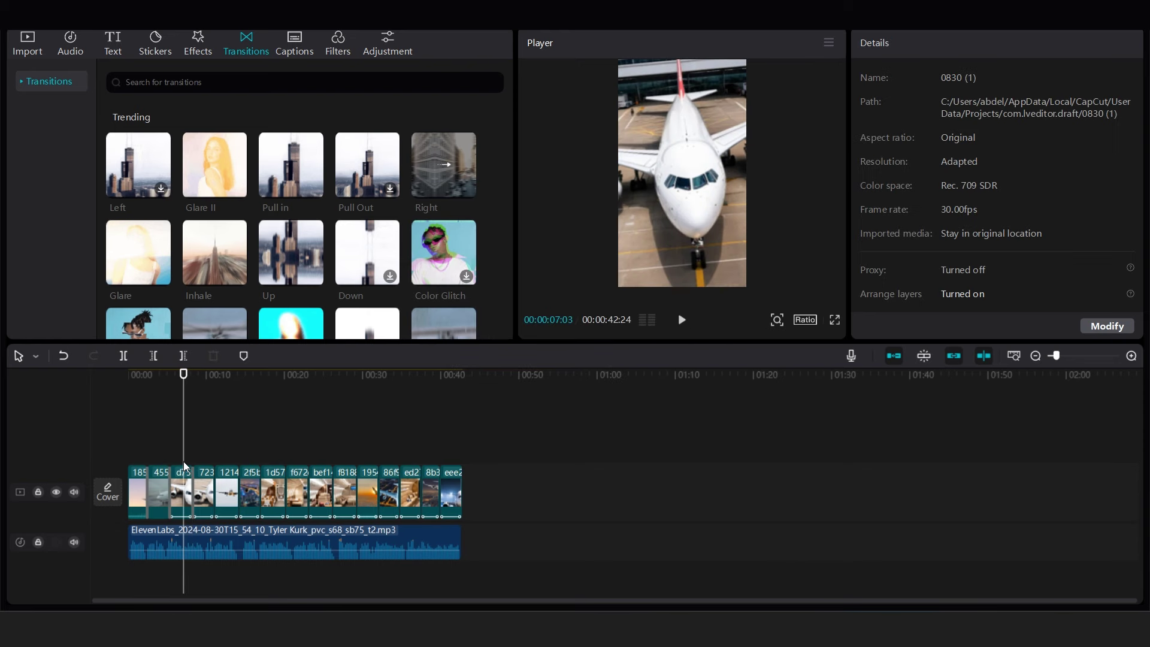
{"action": "left_click", "coordinate": [198, 460]}
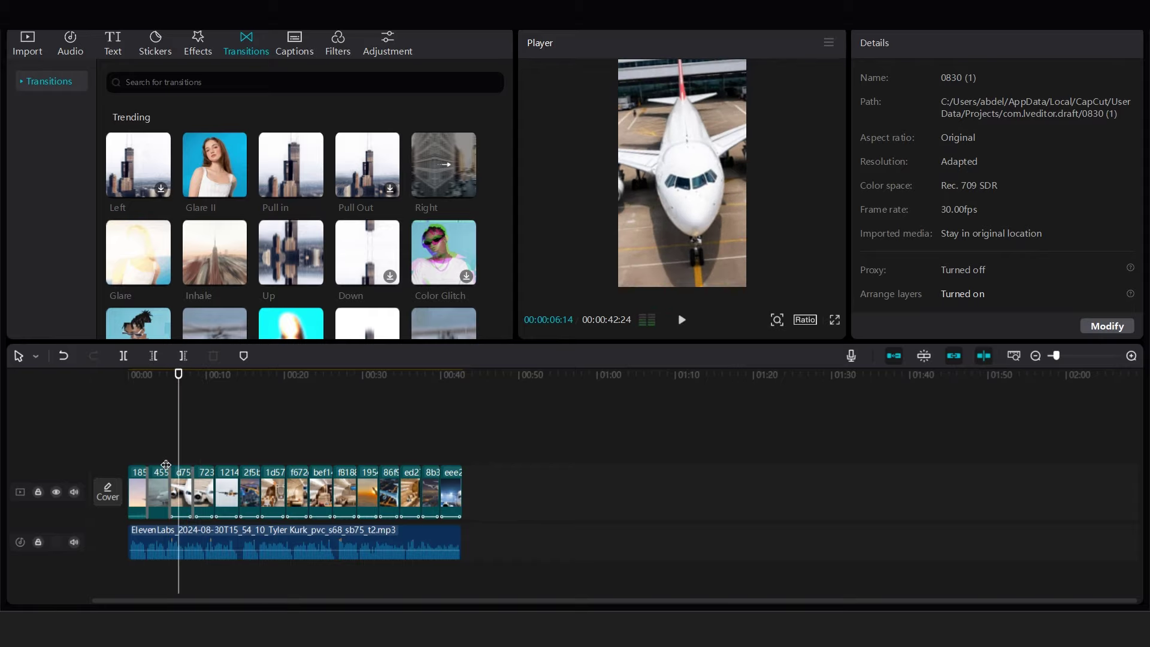
{"action": "left_click", "coordinate": [204, 480]}
{"action": "left_click", "coordinate": [929, 44]}
{"action": "left_click", "coordinate": [172, 459]}
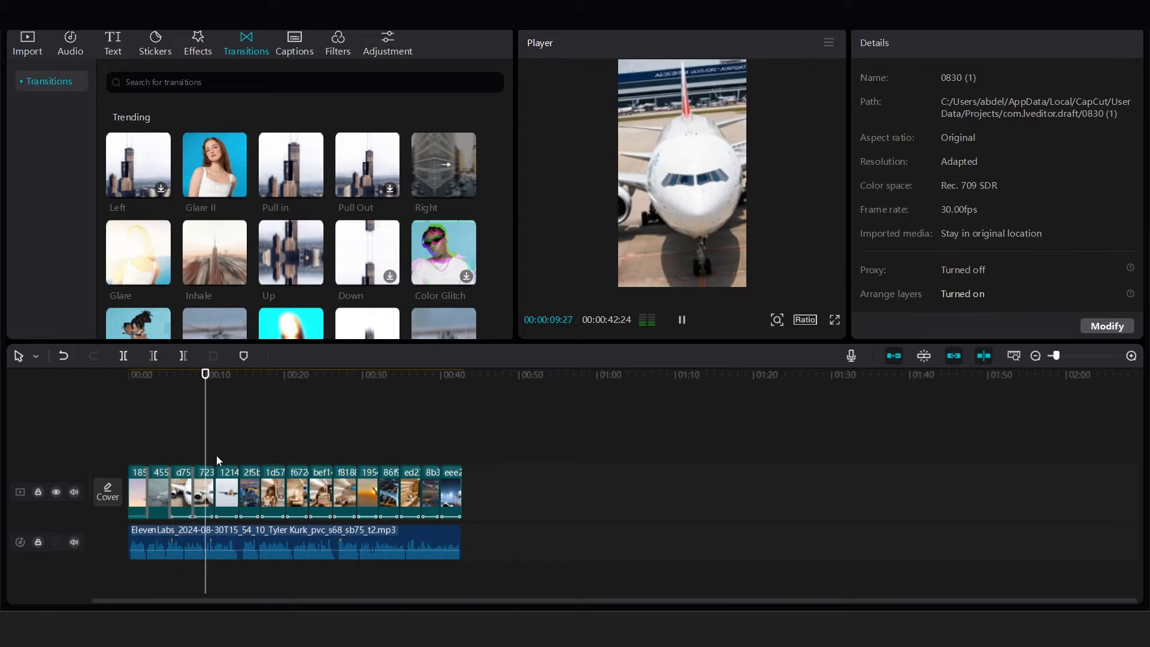
Add the Glare II transition at every remaining cut from the landing video through the final hangar image.
{"action": "left_click_drag", "start_coordinate": [223, 205], "coordinate": [220, 479]}
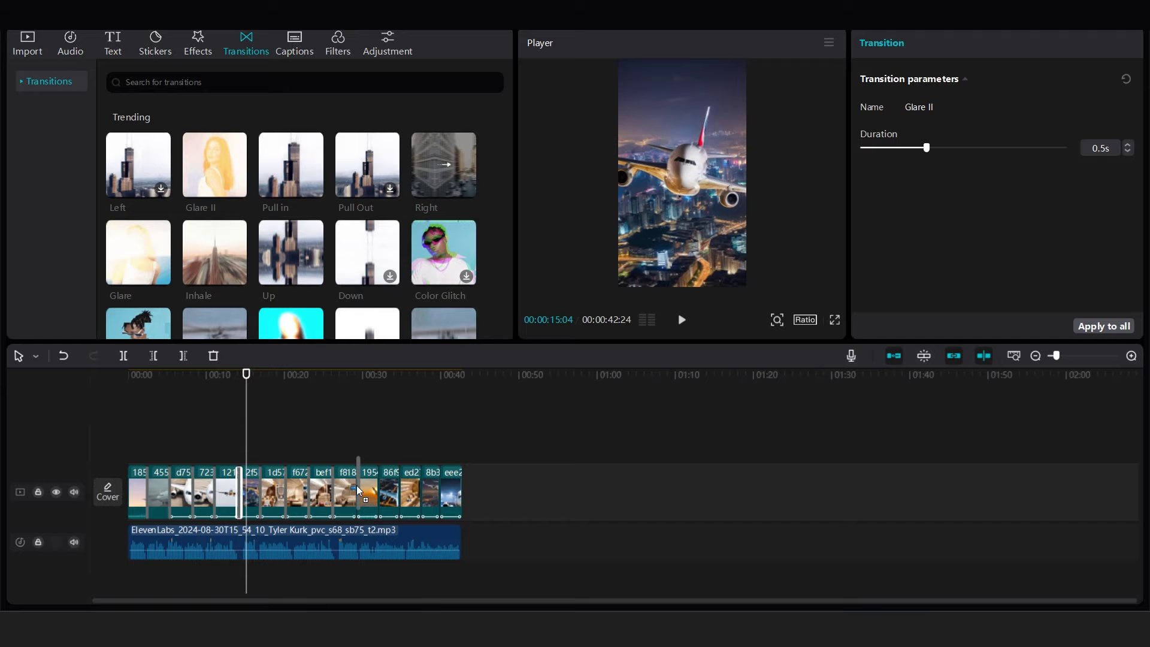
{"action": "mouse_move", "coordinate": [358, 490]}
{"action": "left_mouse_down"}
{"action": "mouse_move", "coordinate": [333, 467]}
{"action": "mouse_move", "coordinate": [381, 458]}
{"action": "mouse_move", "coordinate": [400, 480]}
{"action": "left_mouse_up"}
{"action": "left_click_drag", "start_coordinate": [214, 165], "coordinate": [442, 488]}
{"action": "left_click_drag", "start_coordinate": [247, 438], "coordinate": [170, 438]}
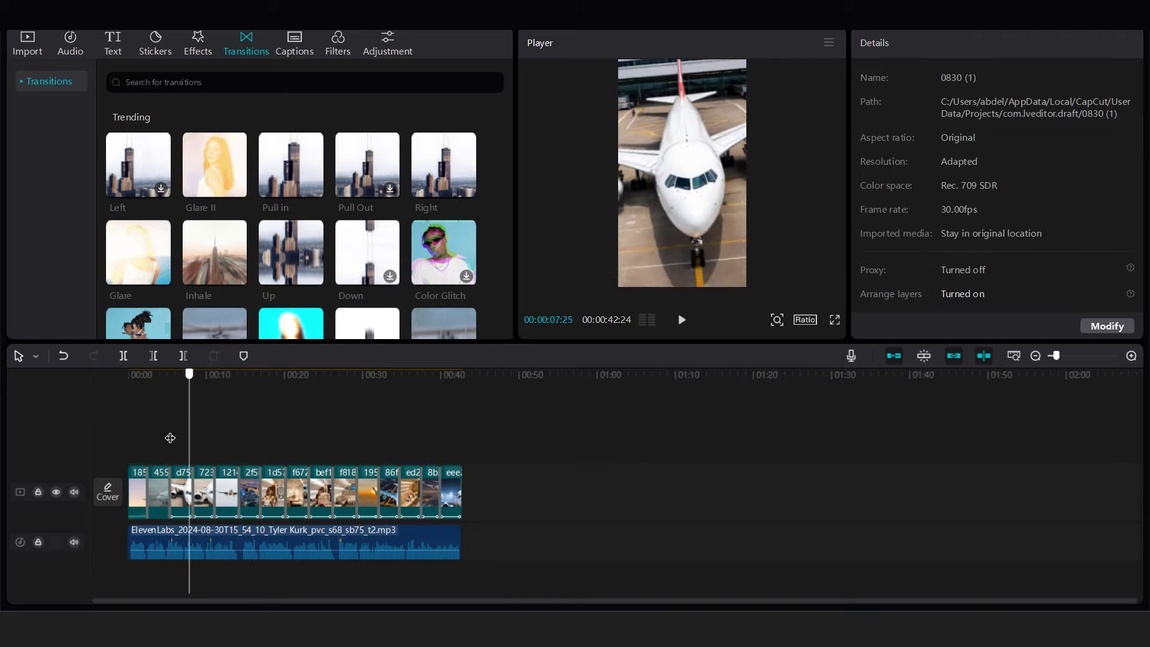
Extract the audio from the first plane video onto its own track.
{"action": "left_click", "coordinate": [129, 444]}
{"action": "right_click", "coordinate": [136, 492]}
{"action": "left_click", "coordinate": [162, 485]}
Duplicate the extracted plane audio and place the copy beneath the second video on the same track, playing it back.
{"action": "left_click", "coordinate": [142, 552]}
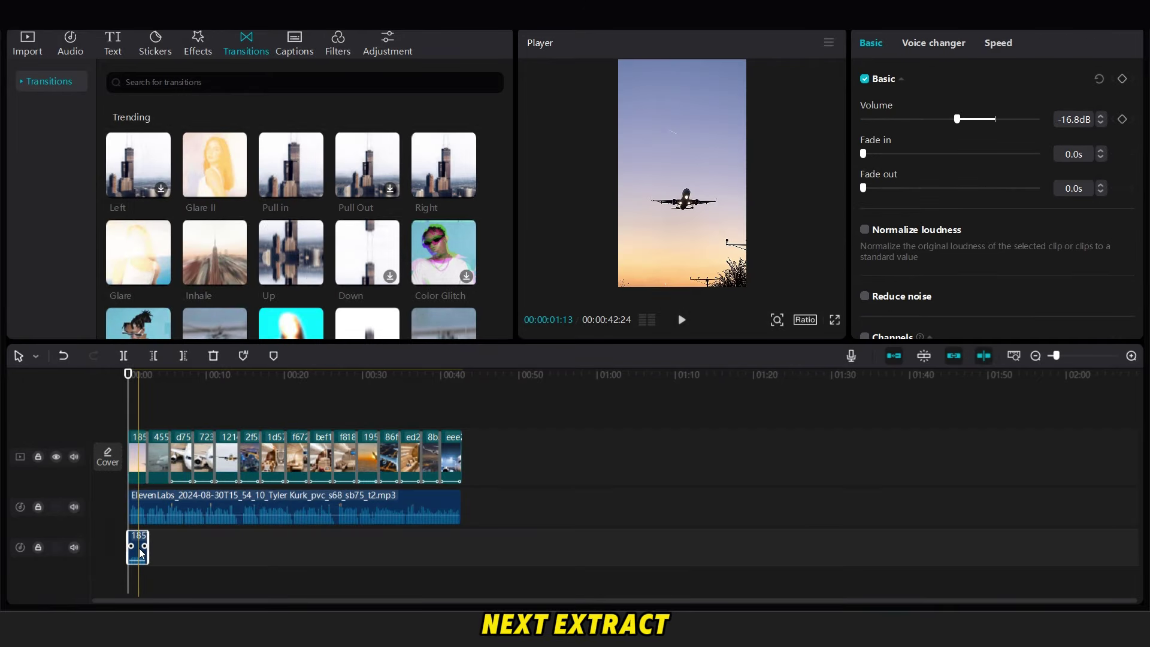
{"action": "left_click", "coordinate": [145, 574]}
{"action": "key", "text": "ctrl+v"}
{"action": "scroll", "coordinate": [146, 574], "scroll_direction": "up", "scroll_amount": 4}
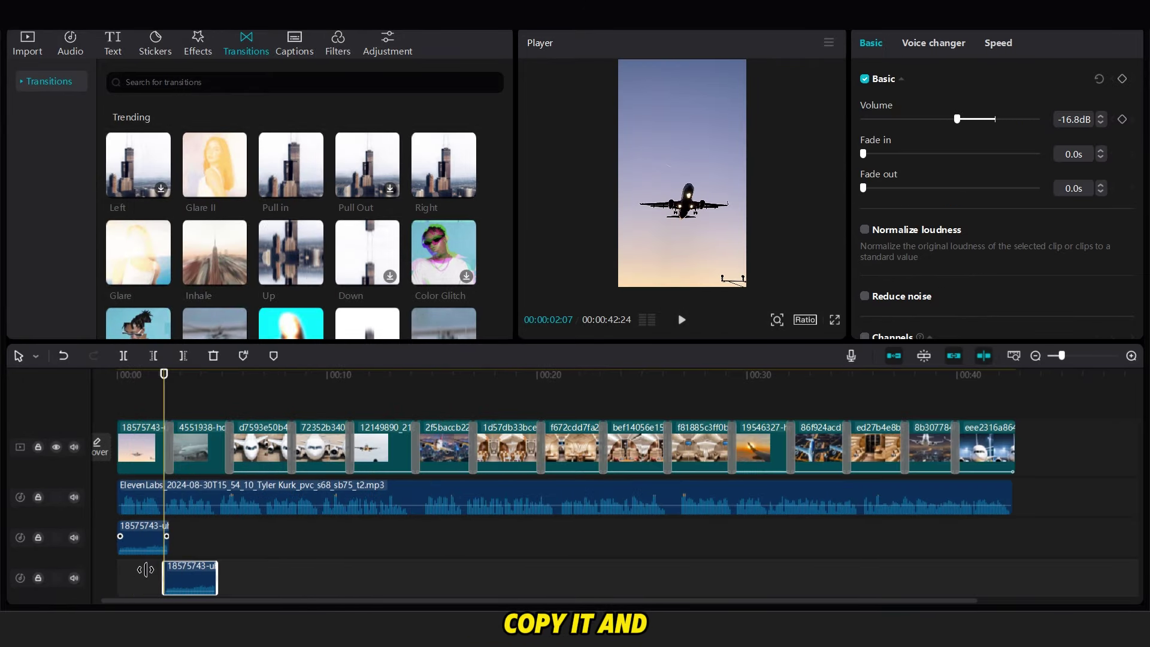
{"action": "left_click_drag", "start_coordinate": [196, 584], "coordinate": [208, 545]}
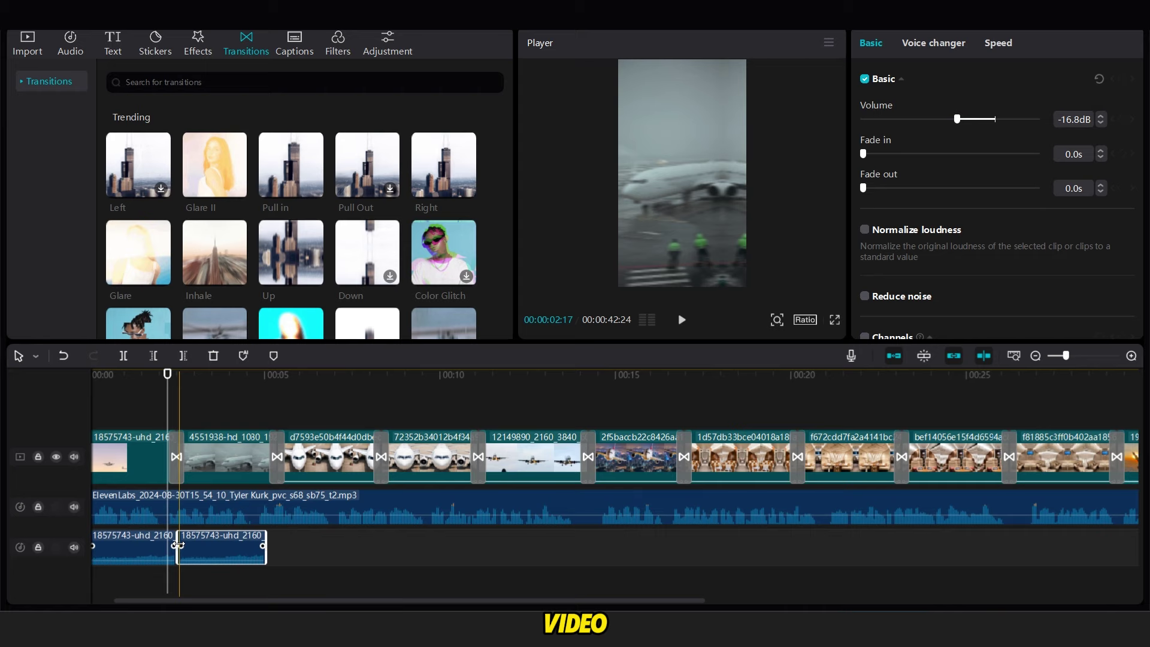
{"action": "left_click", "coordinate": [173, 578]}
{"action": "key", "text": "space"}
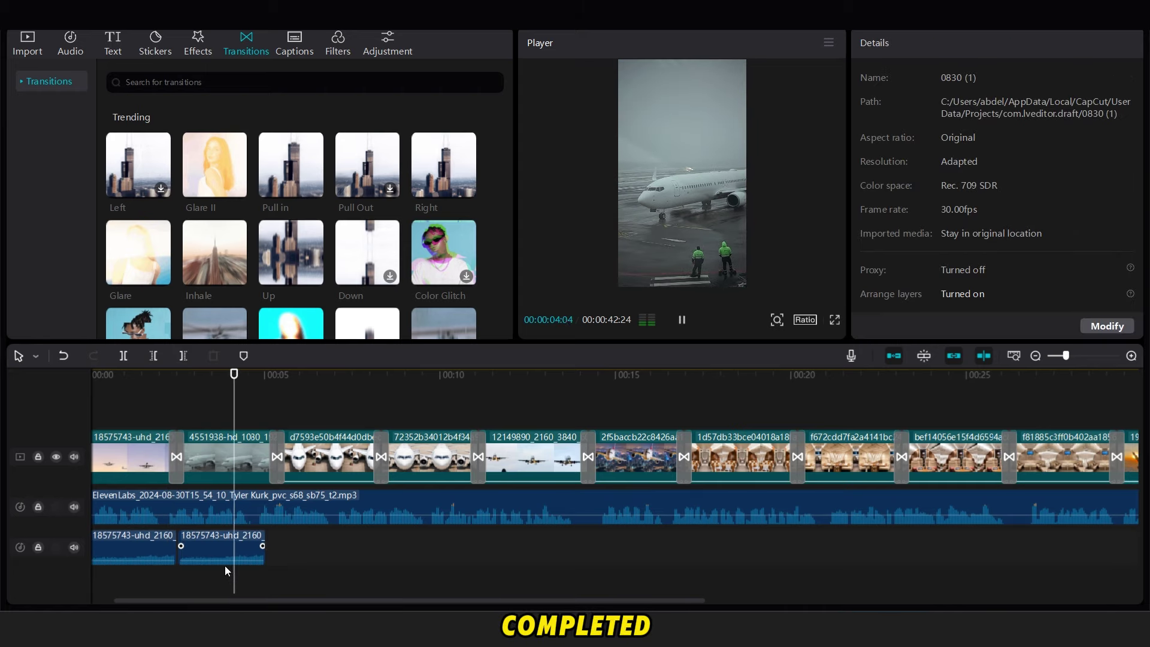
{"action": "key", "text": "space"}
Find "camera shutter sound" audio and place Camera shutter sound (analog)(808890) at the start of both front-view plane images.
{"action": "left_click", "coordinate": [198, 43]}
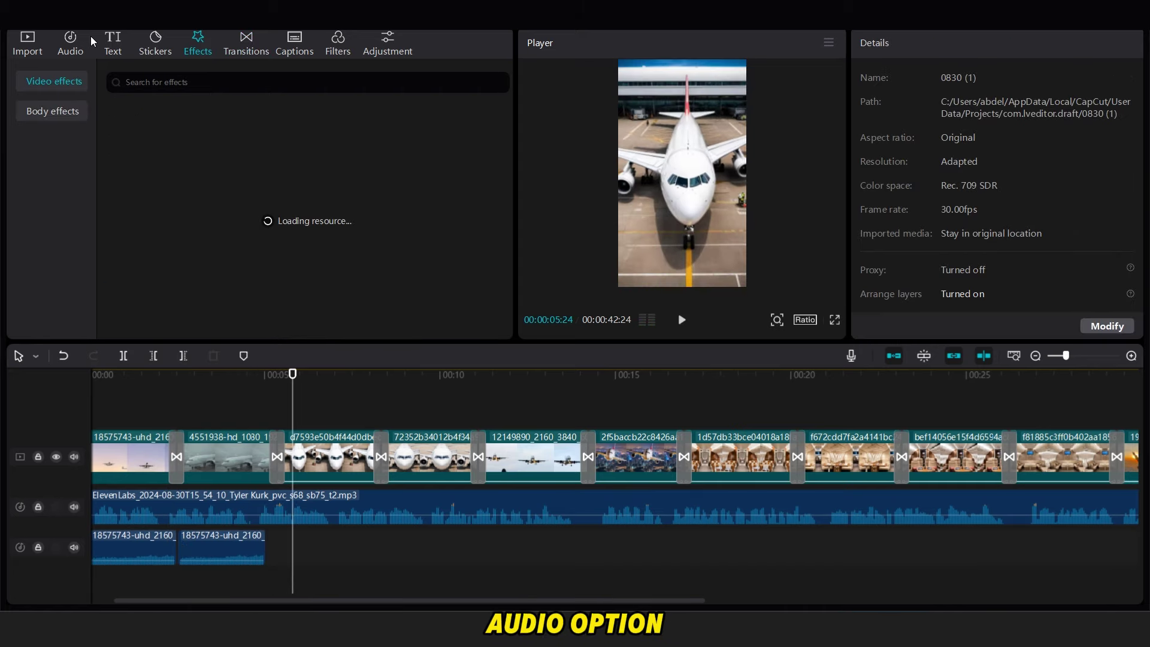
{"action": "left_click", "coordinate": [90, 43]}
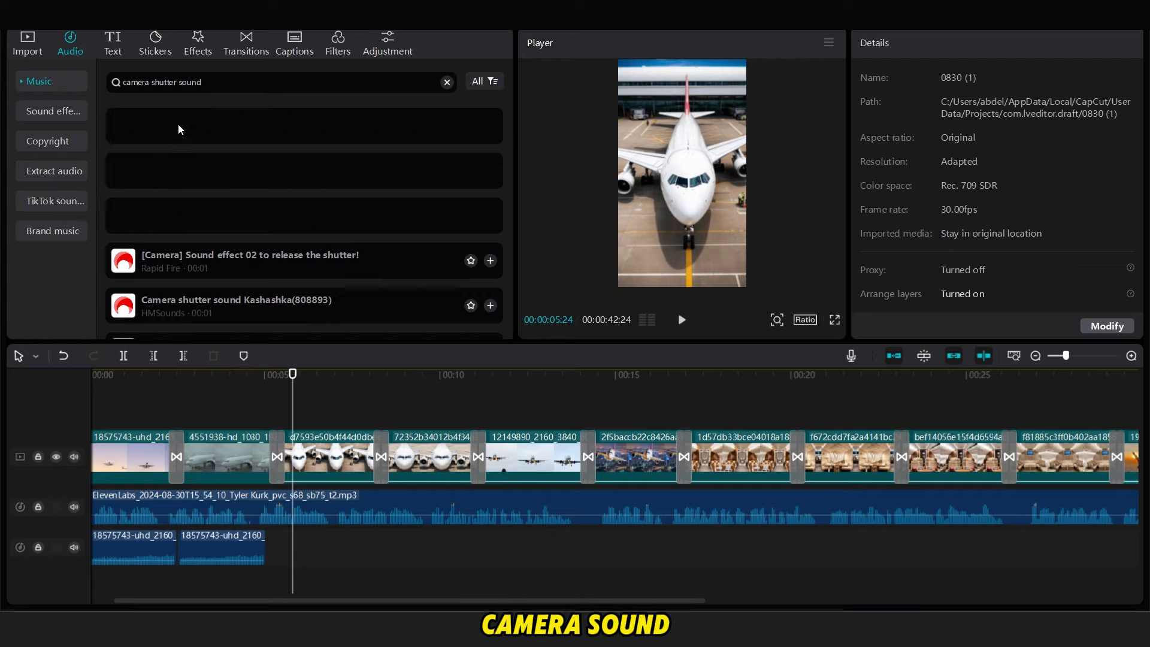
{"action": "left_click_drag", "start_coordinate": [178, 124], "coordinate": [278, 554]}
{"action": "key", "text": "ctrl+x"}
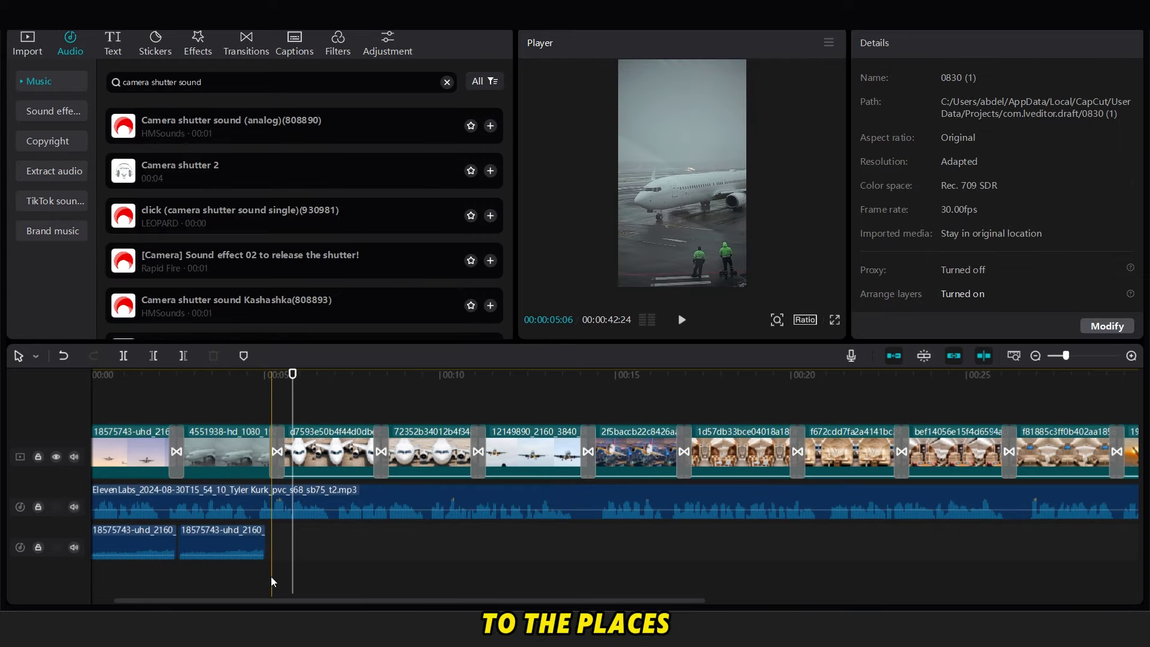
{"action": "key", "text": "ctrl+z"}
{"action": "left_click", "coordinate": [291, 576]}
{"action": "left_click", "coordinate": [374, 543]}
{"action": "key", "text": "ctrl+v"}
{"action": "left_click", "coordinate": [469, 547]}
{"action": "key", "text": "ctrl+v"}
{"action": "key", "text": "space"}
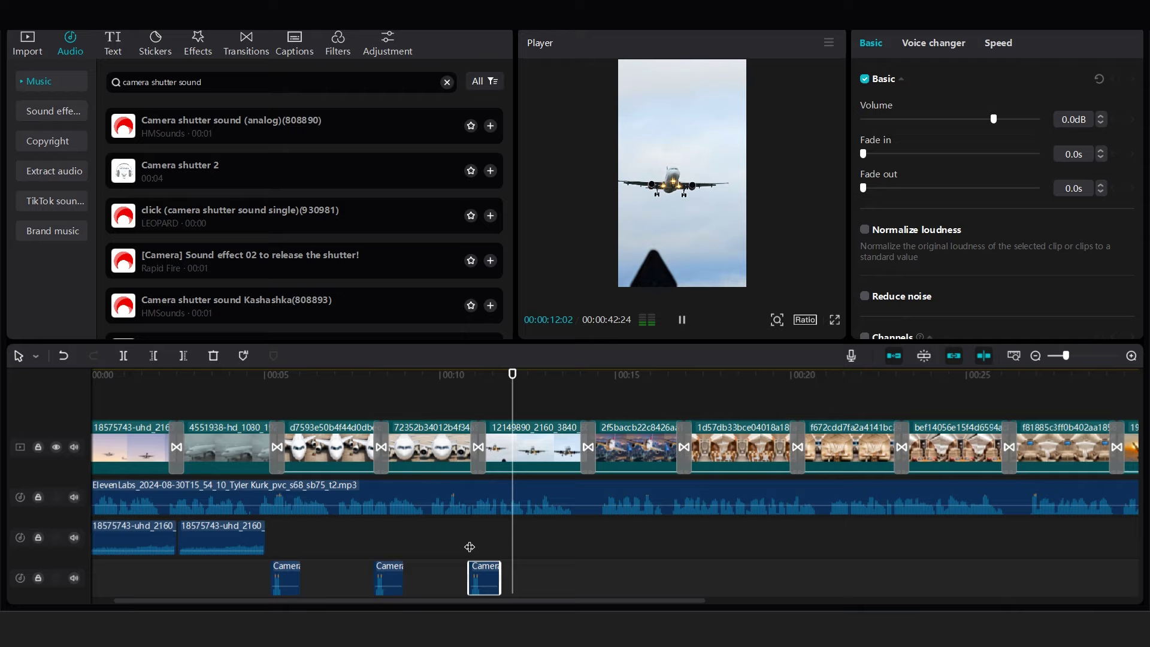
{"action": "key", "text": "ctrl+z"}
Paste the camera shutter sound at the starts of the first night-city image and the first cabin image.
{"action": "left_click", "coordinate": [582, 574]}
{"action": "key", "text": "ctrl+v"}
{"action": "key", "text": "space"}
{"action": "left_click", "coordinate": [677, 566]}
{"action": "key", "text": "ctrl+v"}
Paste the camera shutter sound at the starts of the second, third and fourth consecutive cabin images.
{"action": "scroll", "coordinate": [631, 557], "scroll_direction": "right", "scroll_amount": 2}
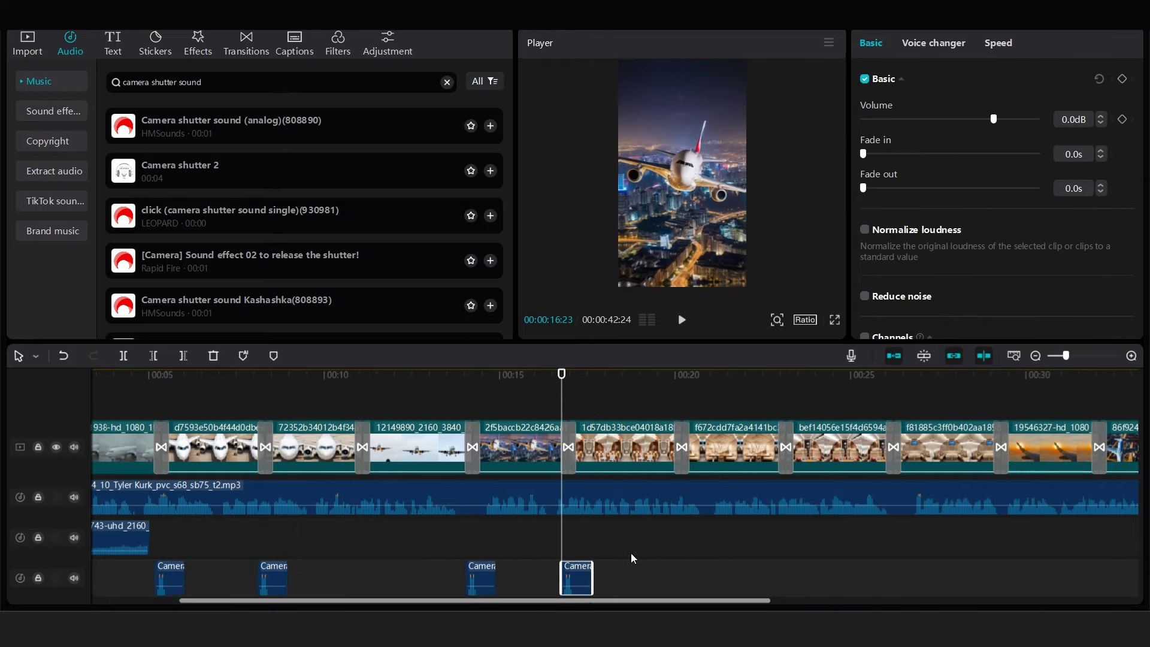
{"action": "left_click", "coordinate": [675, 561]}
{"action": "key", "text": "ctrl+v"}
{"action": "left_click", "coordinate": [780, 567]}
{"action": "key", "text": "ctrl+v"}
{"action": "left_click", "coordinate": [887, 559]}
{"action": "key", "text": "ctrl+v"}
Paste the camera shutter sound at the start of each of the four images following the sunset wing video.
{"action": "scroll", "coordinate": [688, 556], "scroll_direction": "right", "scroll_amount": 3}
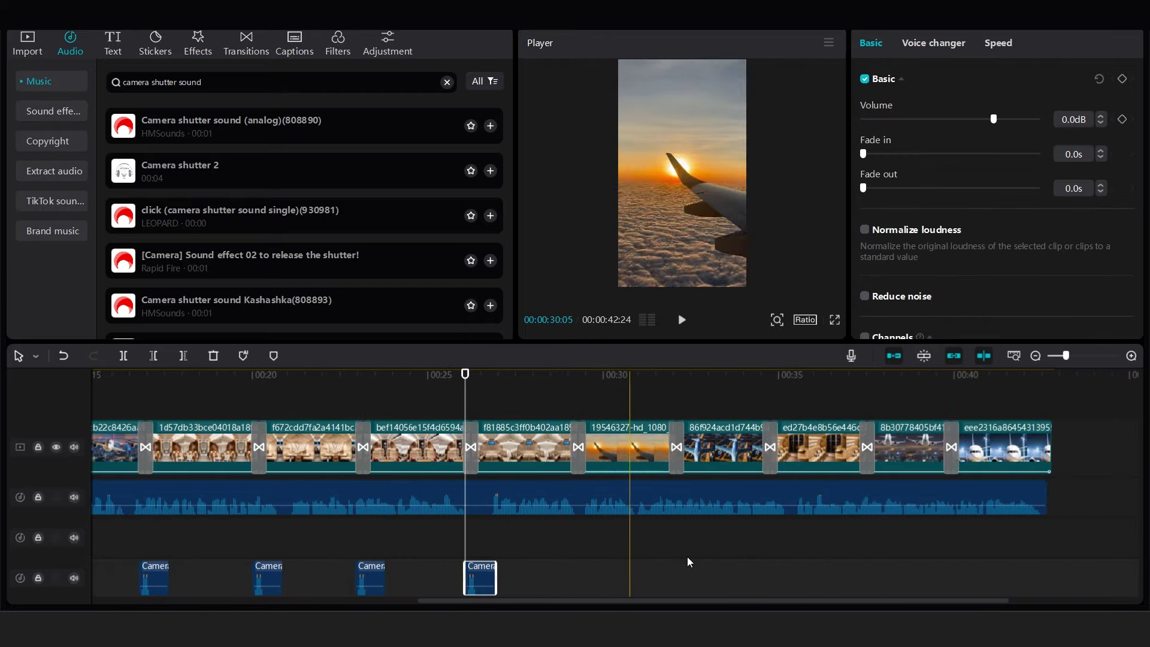
{"action": "left_click", "coordinate": [675, 563]}
{"action": "key", "text": "ctrl+v"}
{"action": "left_click", "coordinate": [765, 569]}
{"action": "key", "text": "ctrl+v"}
{"action": "left_click", "coordinate": [857, 572]}
{"action": "key", "text": "ctrl+v"}
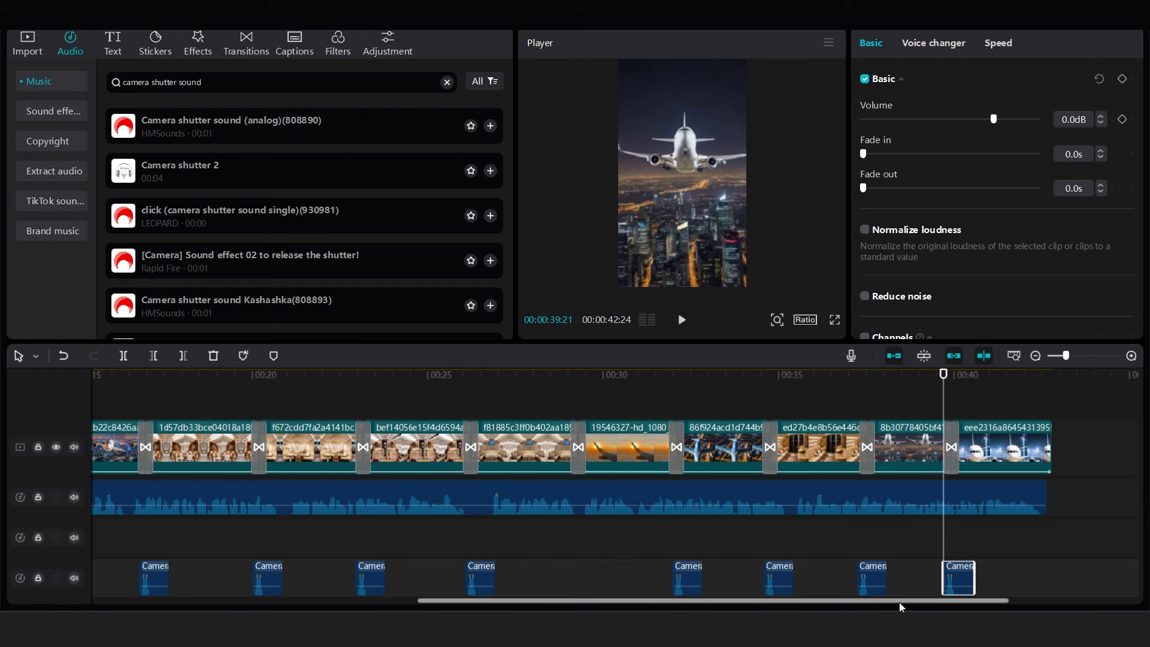
Search for "whoosh sound effect" audio, place swish_whoosh (large)(794558) at the transition between the first two videos, and play it back.
{"action": "left_click_drag", "start_coordinate": [899, 601], "coordinate": [569, 601]}
{"action": "left_click", "coordinate": [445, 82]}
{"action": "type", "text": "whoosh"}
{"action": "left_click", "coordinate": [374, 124]}
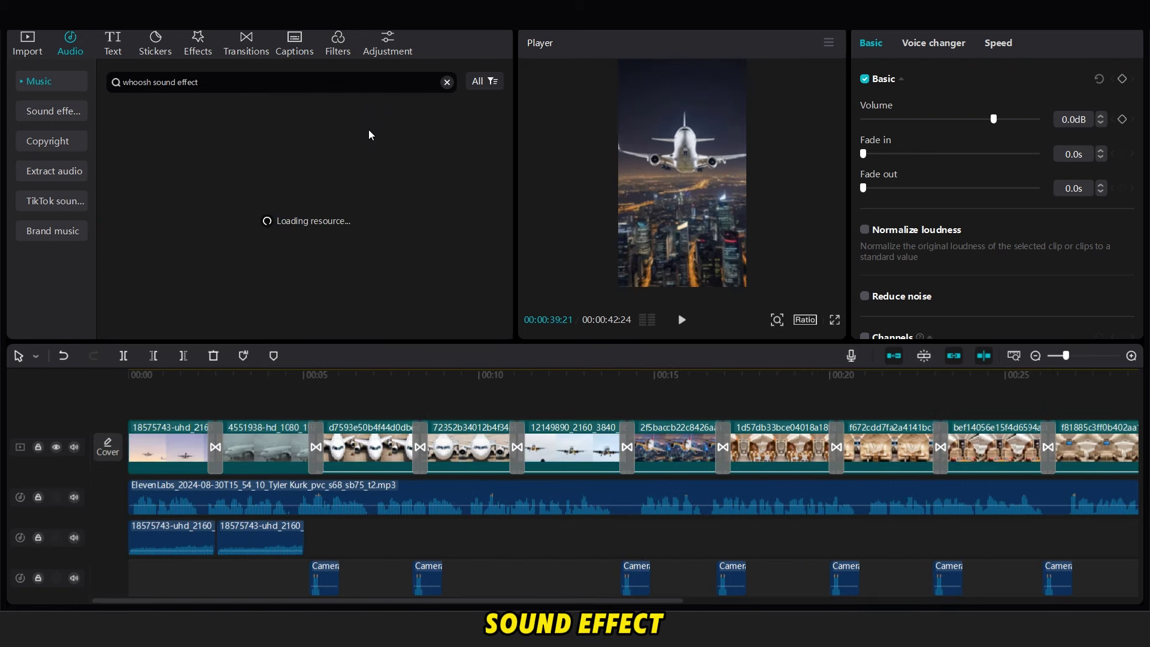
{"action": "left_click_drag", "start_coordinate": [358, 124], "coordinate": [221, 577]}
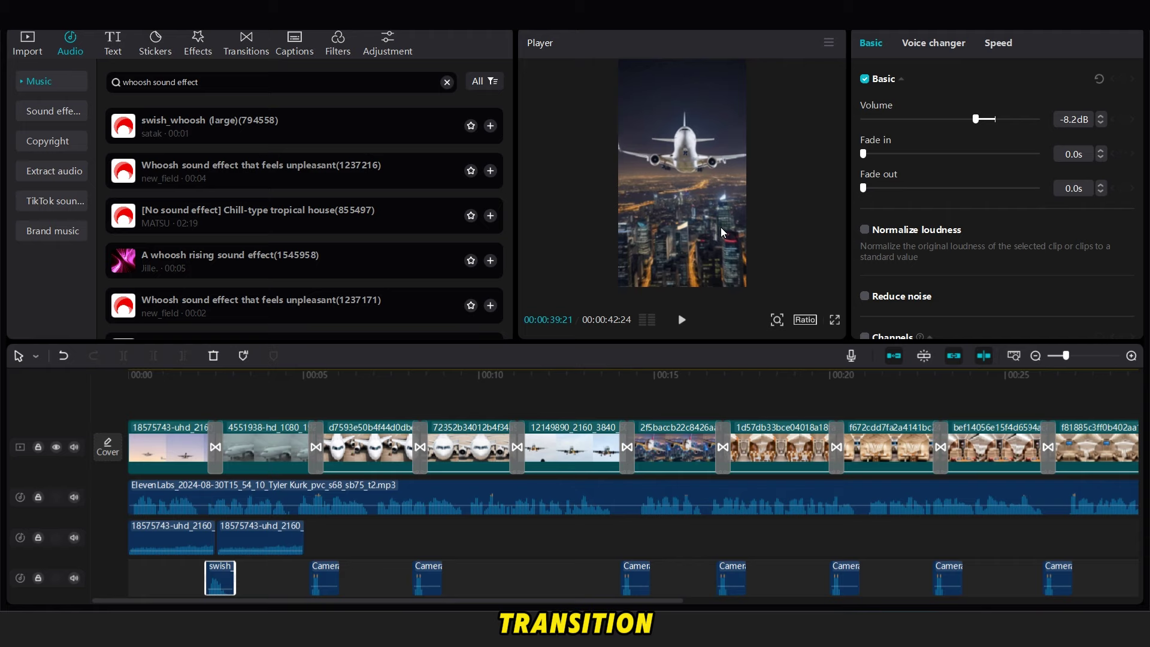
{"action": "left_click", "coordinate": [185, 576]}
{"action": "key", "text": "space"}
Copy the whoosh sound and paste it at the transition into the landing video.
{"action": "left_click", "coordinate": [217, 578]}
{"action": "key", "text": "ctrl+c"}
{"action": "key", "text": "space"}
{"action": "left_click", "coordinate": [510, 560]}
{"action": "key", "text": "ctrl+v"}
Paste the whoosh sound at the transition into the sunset wing video, repositioning it after playback.
{"action": "left_click_drag", "start_coordinate": [443, 601], "coordinate": [745, 600]}
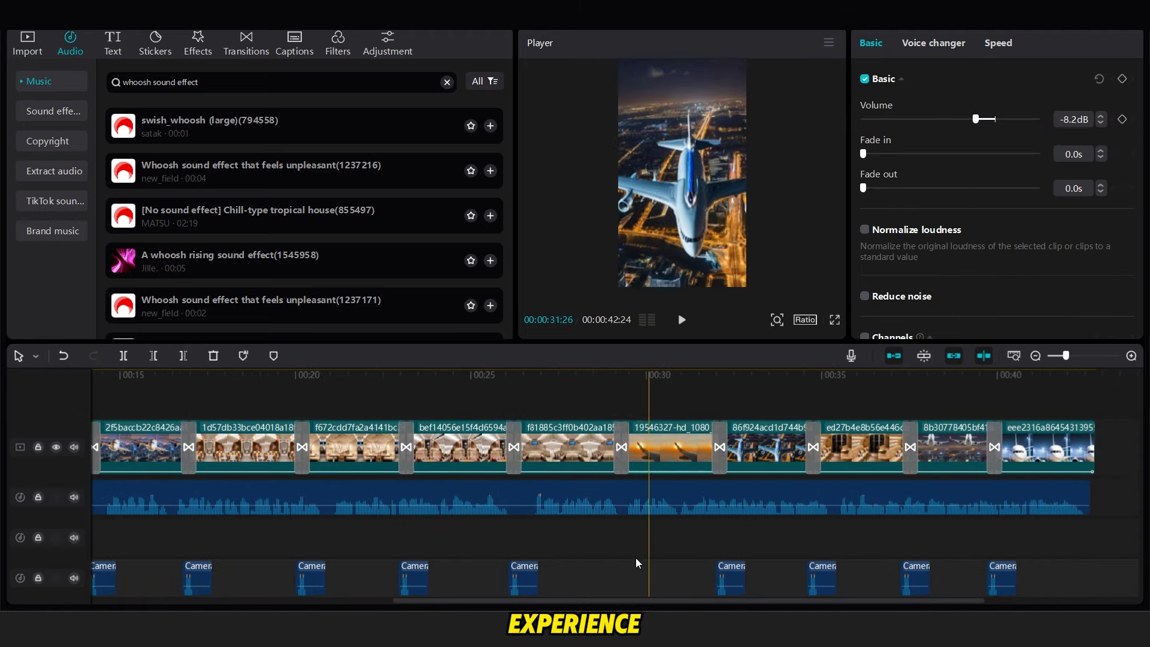
{"action": "left_click", "coordinate": [606, 565]}
{"action": "key", "text": "ctrl+v"}
{"action": "key", "text": "space"}
{"action": "key", "text": "space"}
{"action": "key", "text": "Delete"}
{"action": "key", "text": "ctrl+v"}
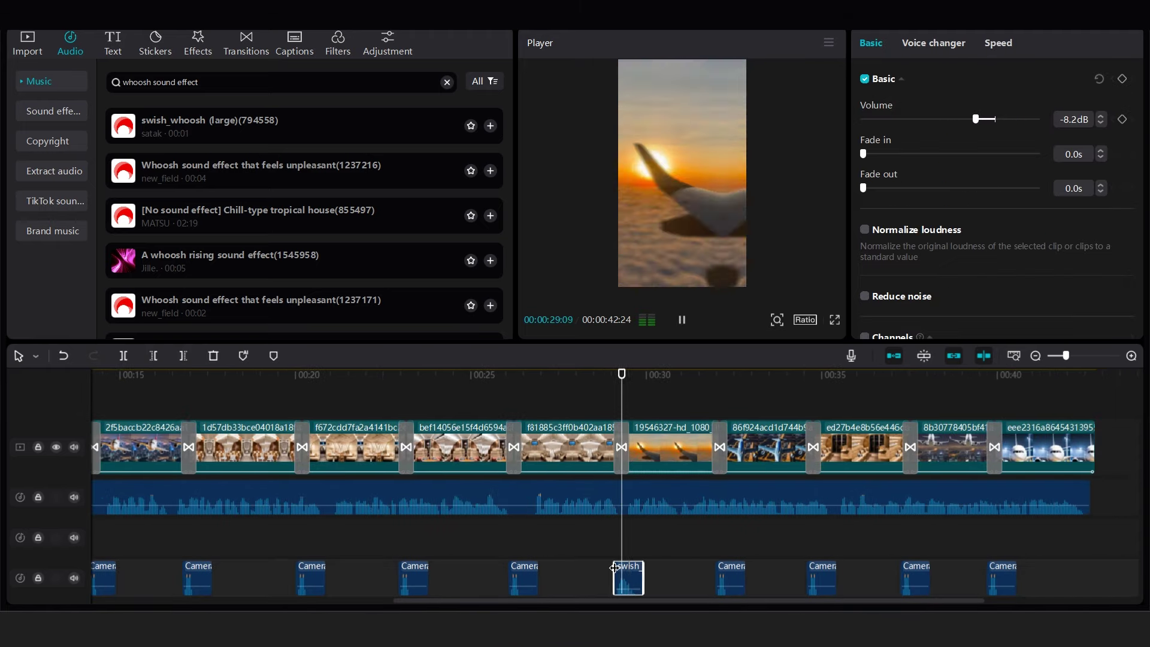
{"action": "key", "text": "space"}
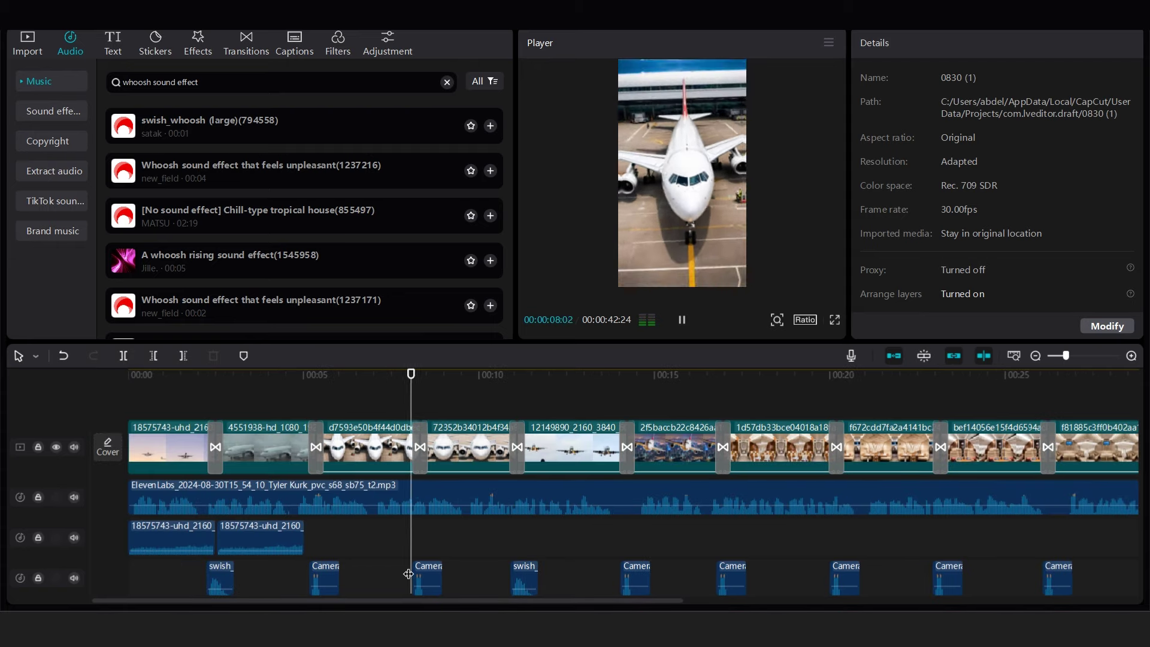
Search for "airplane" audio, audition two results, and place Sound of flying airplane (airliner) 2 under the landing video.
{"action": "left_click", "coordinate": [340, 73]}
{"action": "type", "text": "airplane"}
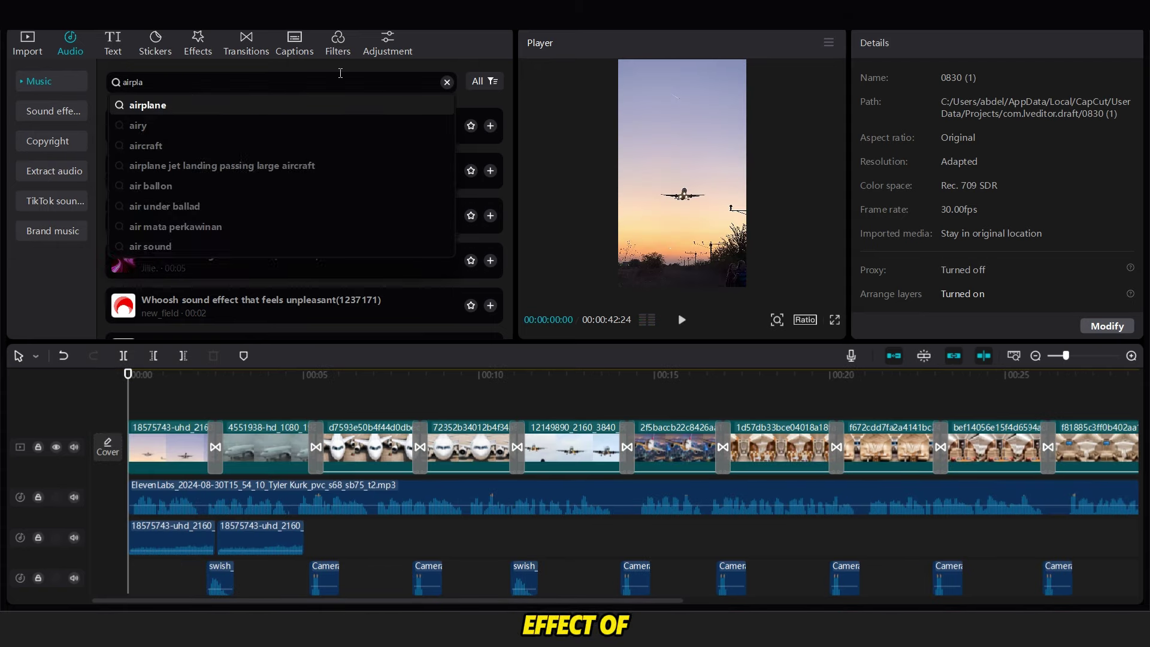
{"action": "key", "text": "Return"}
{"action": "left_click", "coordinate": [228, 134]}
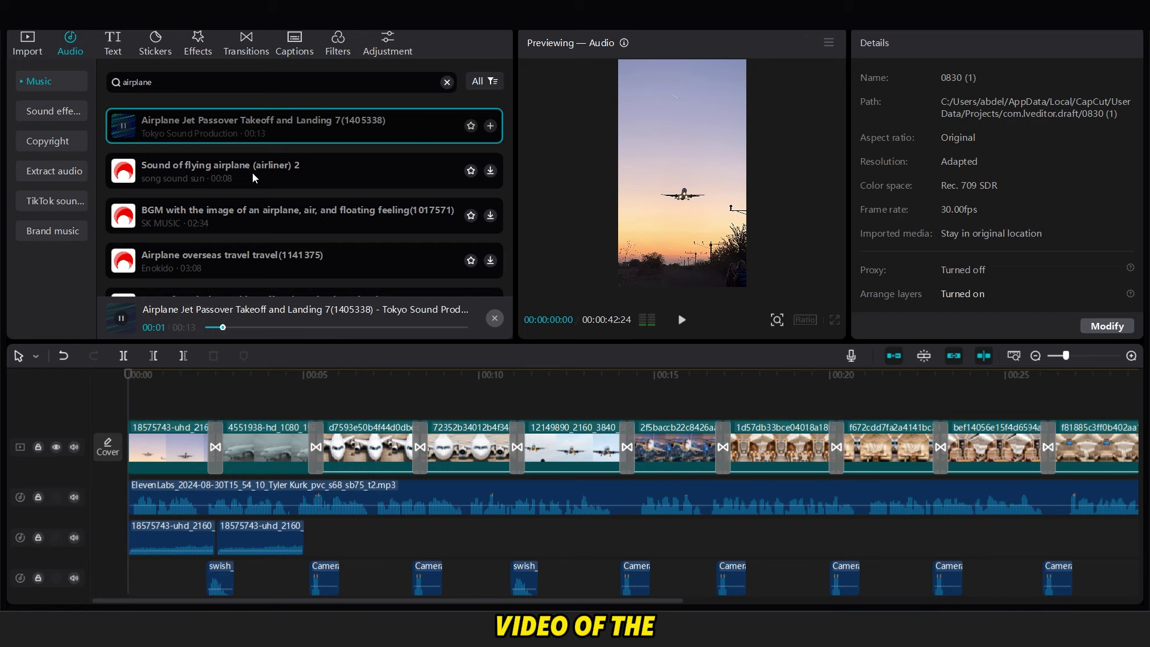
{"action": "left_click", "coordinate": [263, 175]}
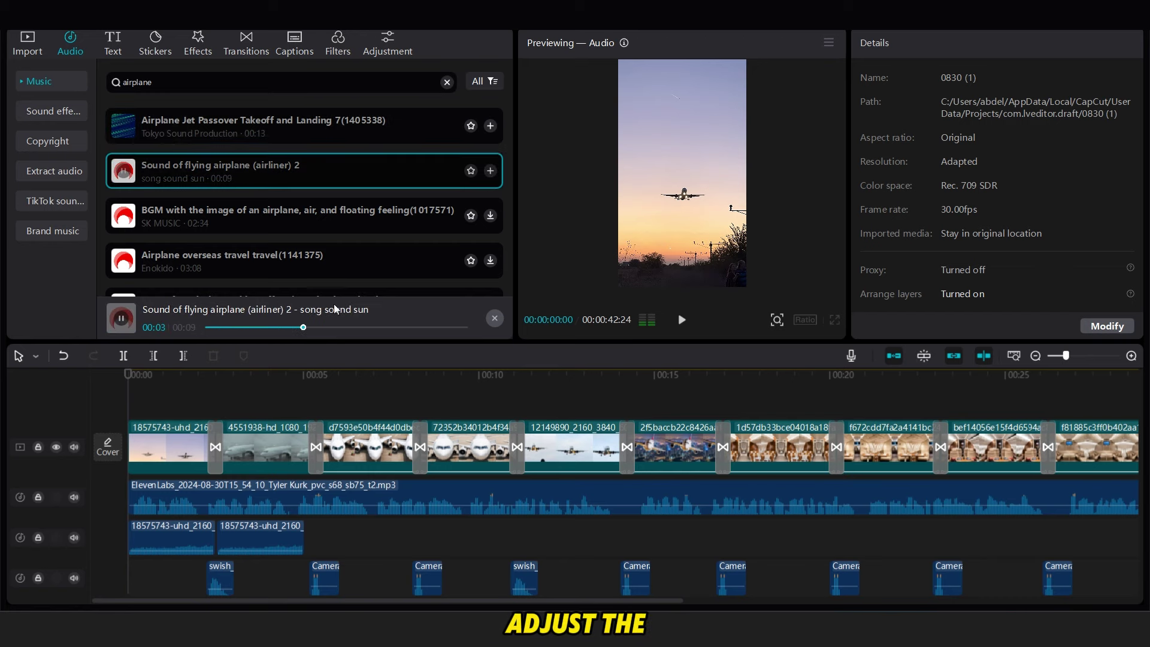
{"action": "left_click_drag", "start_coordinate": [358, 163], "coordinate": [556, 537]}
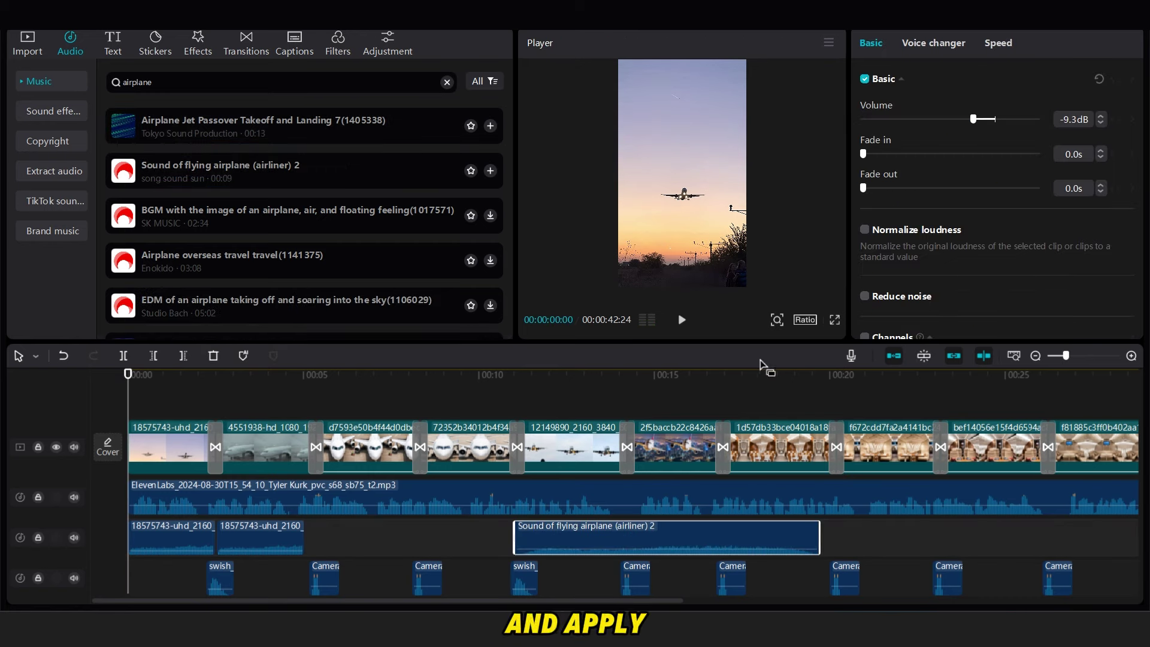
Shift the flying airplane sound earlier and trim both ends to match the landing video.
{"action": "left_click", "coordinate": [507, 544]}
{"action": "key", "text": "space"}
{"action": "left_click_drag", "start_coordinate": [680, 539], "coordinate": [566, 539]}
{"action": "left_click", "coordinate": [506, 422]}
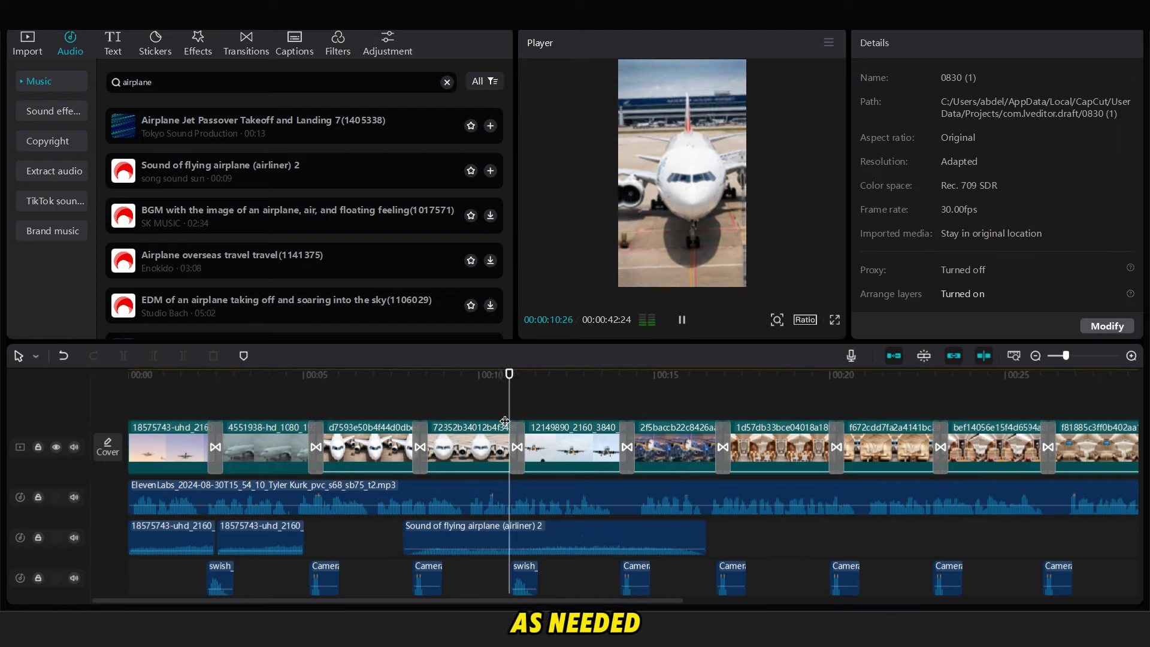
{"action": "left_click", "coordinate": [515, 531]}
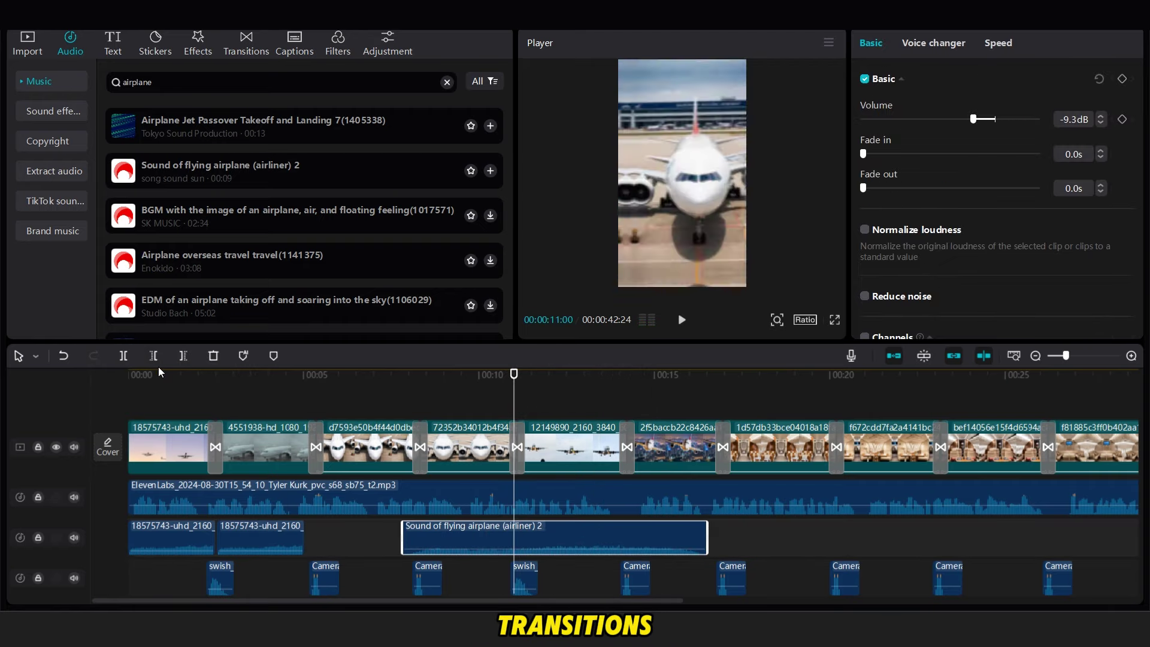
{"action": "left_click", "coordinate": [153, 356]}
{"action": "left_click", "coordinate": [627, 406]}
{"action": "left_click", "coordinate": [623, 535]}
{"action": "left_click", "coordinate": [183, 355]}
Add a short fade-in to the flying airplane sound and play the section back.
{"action": "left_click_drag", "start_coordinate": [863, 154], "coordinate": [878, 153]}
{"action": "left_click", "coordinate": [512, 421]}
{"action": "key", "text": "space"}
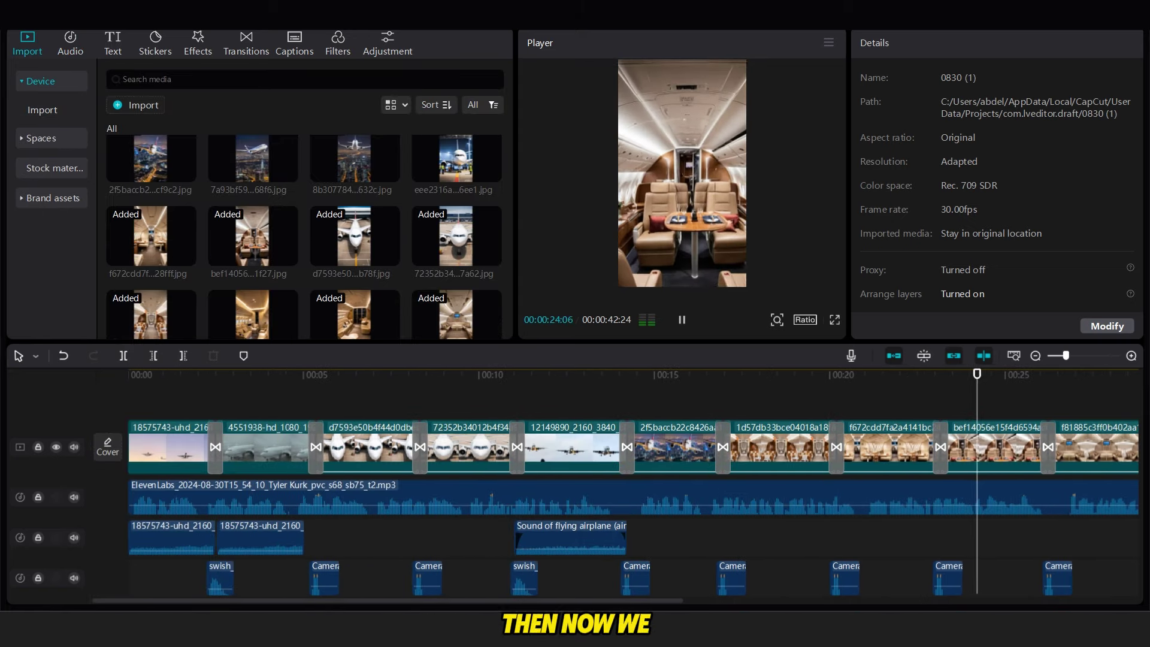
Add the Vignette video effect on its own track above the clips at the start of the timeline.
{"action": "left_click", "coordinate": [201, 47]}
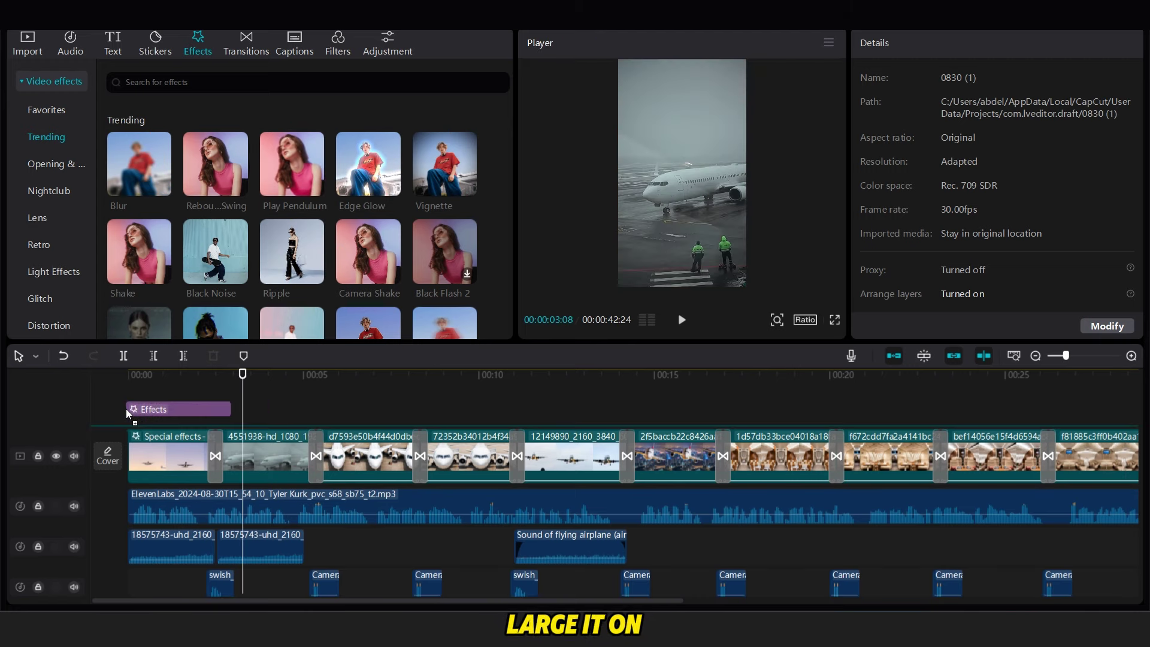
{"action": "left_click_drag", "start_coordinate": [126, 409], "coordinate": [137, 436]}
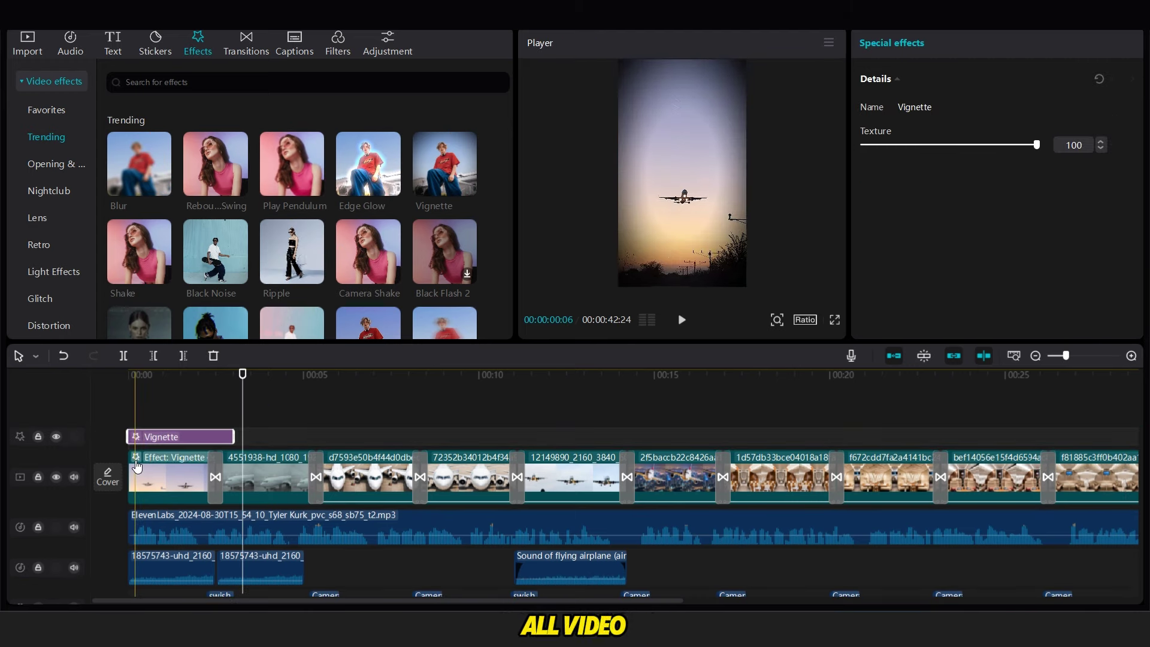
{"action": "left_click", "coordinate": [138, 477]}
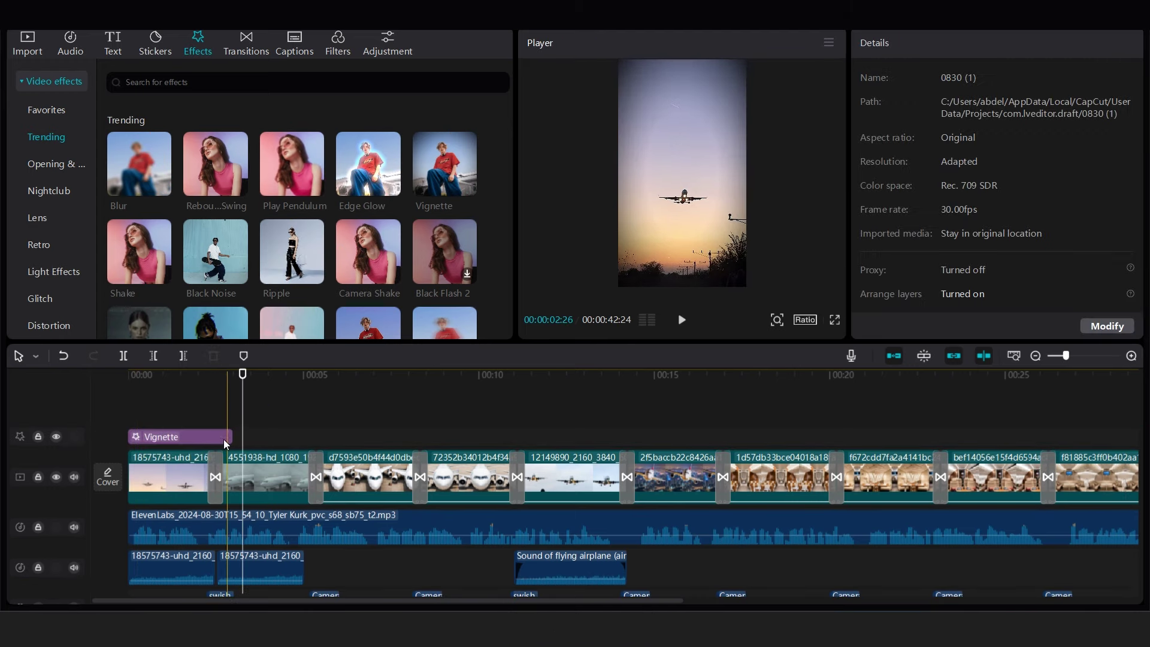
Extend the Vignette effect across the whole timeline and trim off the part that runs past the end of the last clip.
{"action": "left_click", "coordinate": [220, 439]}
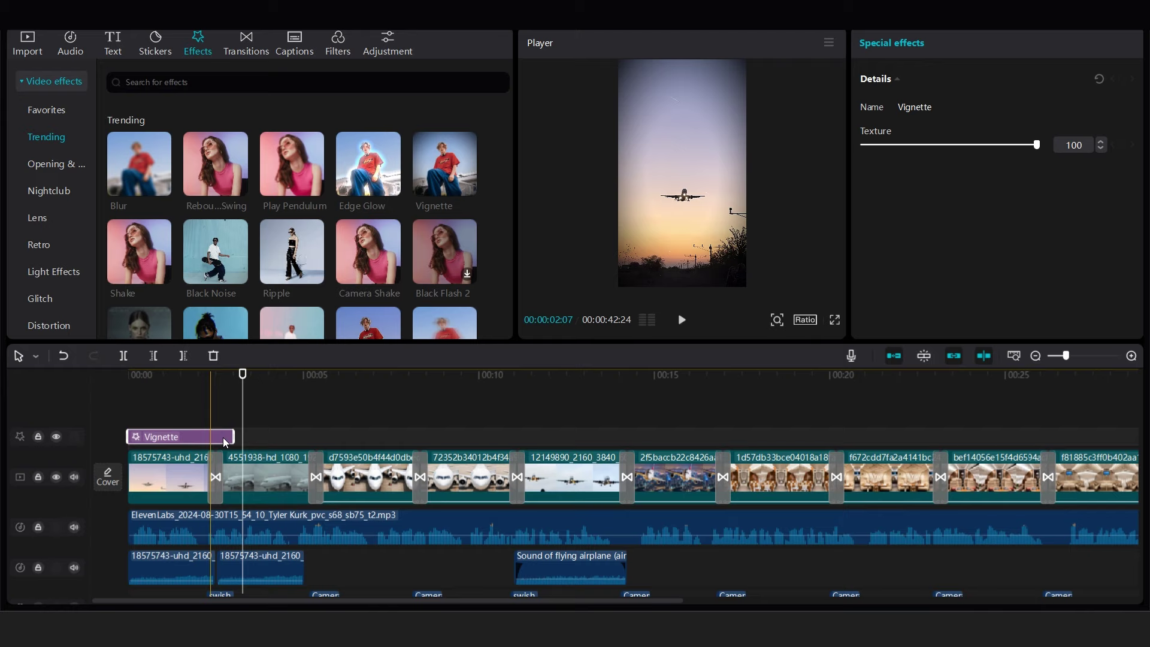
{"action": "left_click_drag", "start_coordinate": [225, 443], "coordinate": [830, 444]}
{"action": "left_click", "coordinate": [699, 541]}
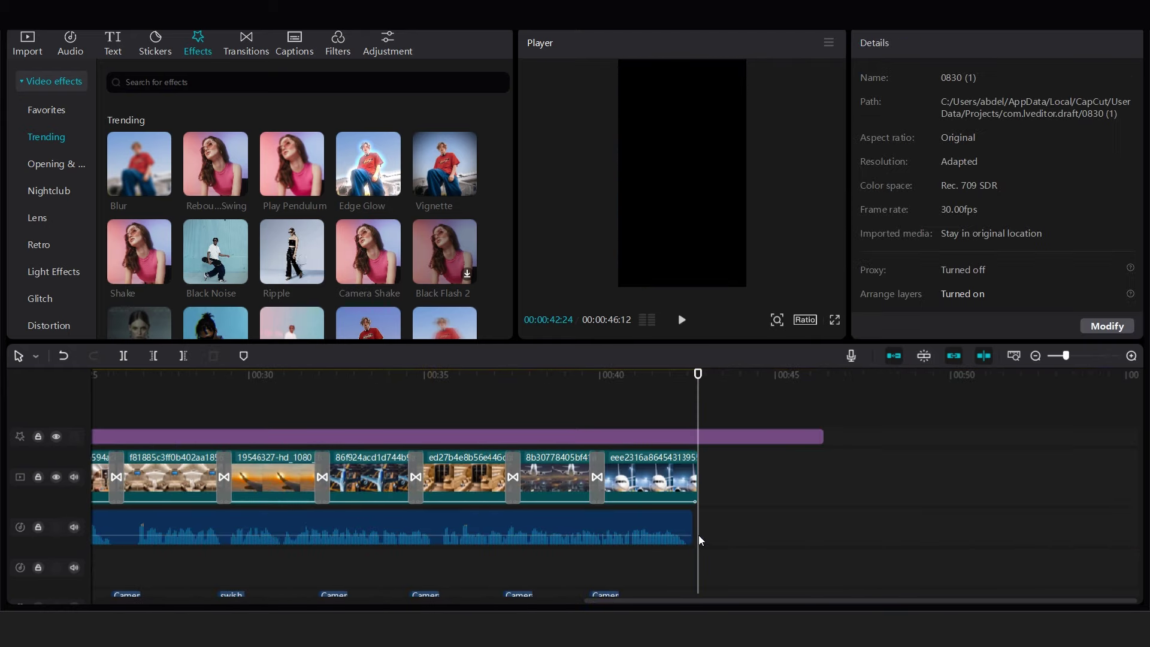
{"action": "left_click", "coordinate": [682, 442]}
{"action": "left_click", "coordinate": [183, 356]}
{"action": "left_click_drag", "start_coordinate": [839, 599], "coordinate": [330, 580]}
{"action": "left_click", "coordinate": [260, 407]}
{"action": "left_click", "coordinate": [269, 437]}
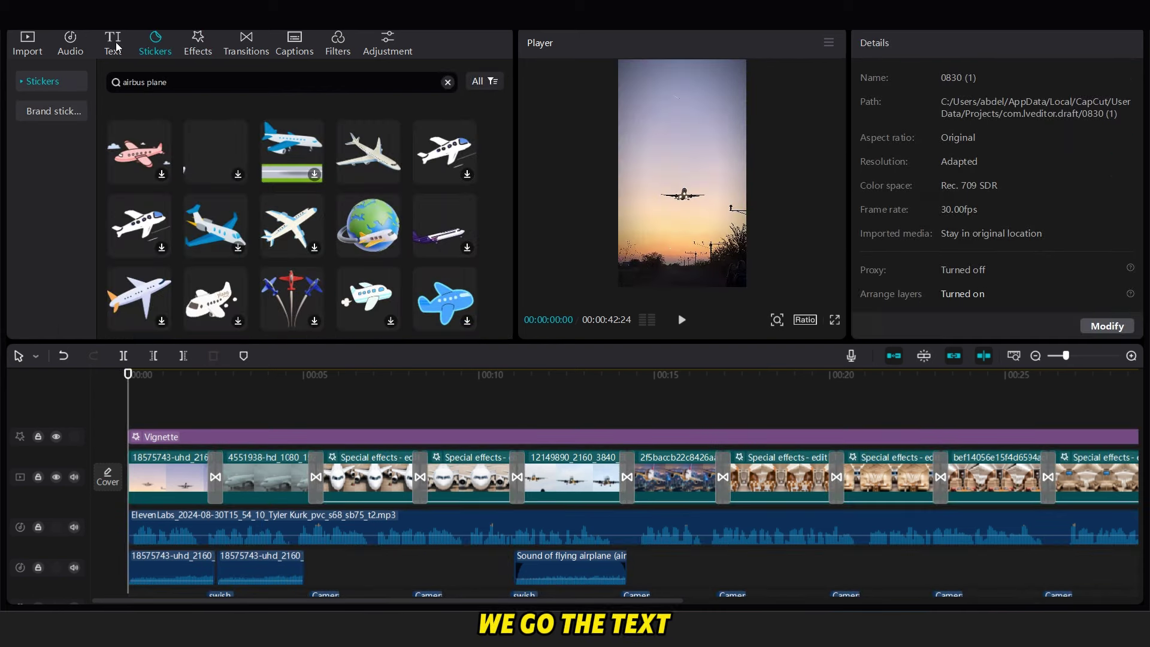
Generate English auto captions with current captions cleared, and style all of them with a bold yellow text template.
{"action": "left_click", "coordinate": [117, 46]}
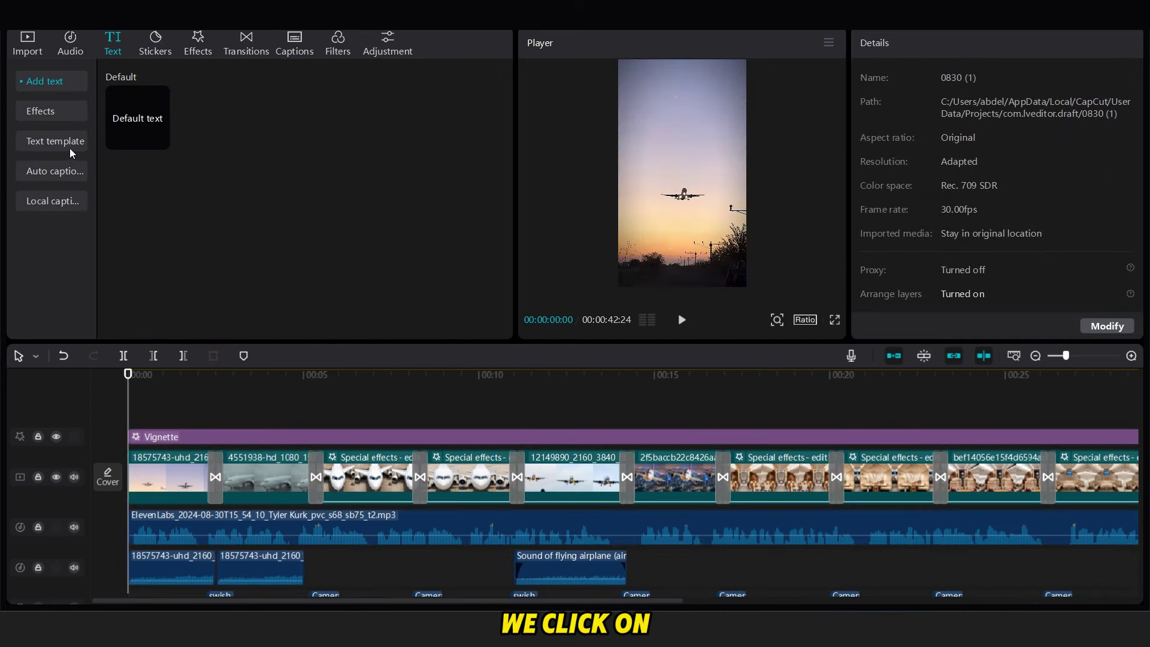
{"action": "left_click", "coordinate": [68, 172]}
{"action": "left_click", "coordinate": [493, 326]}
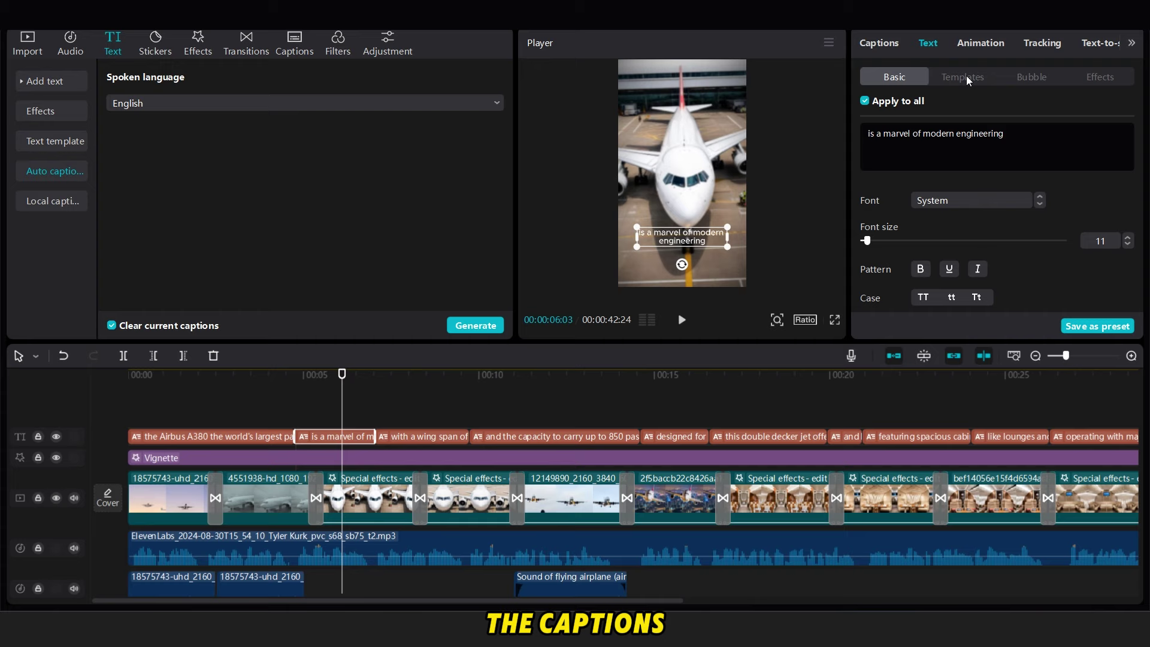
{"action": "left_click", "coordinate": [969, 81]}
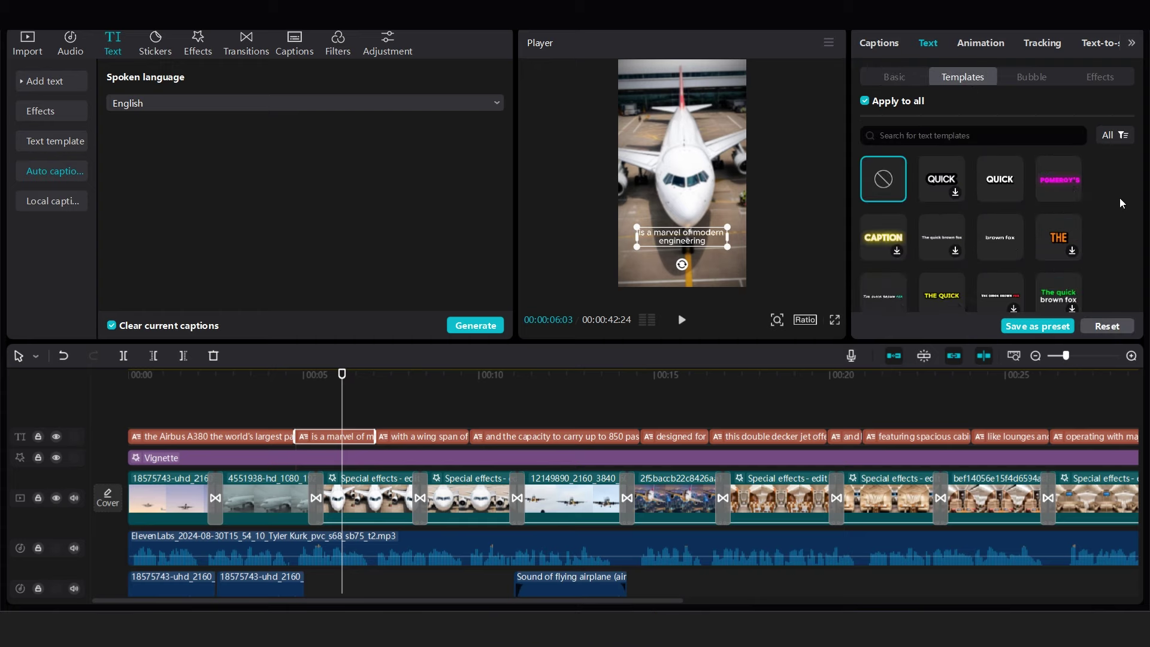
{"action": "scroll", "coordinate": [1005, 186], "scroll_direction": "down", "scroll_amount": 3}
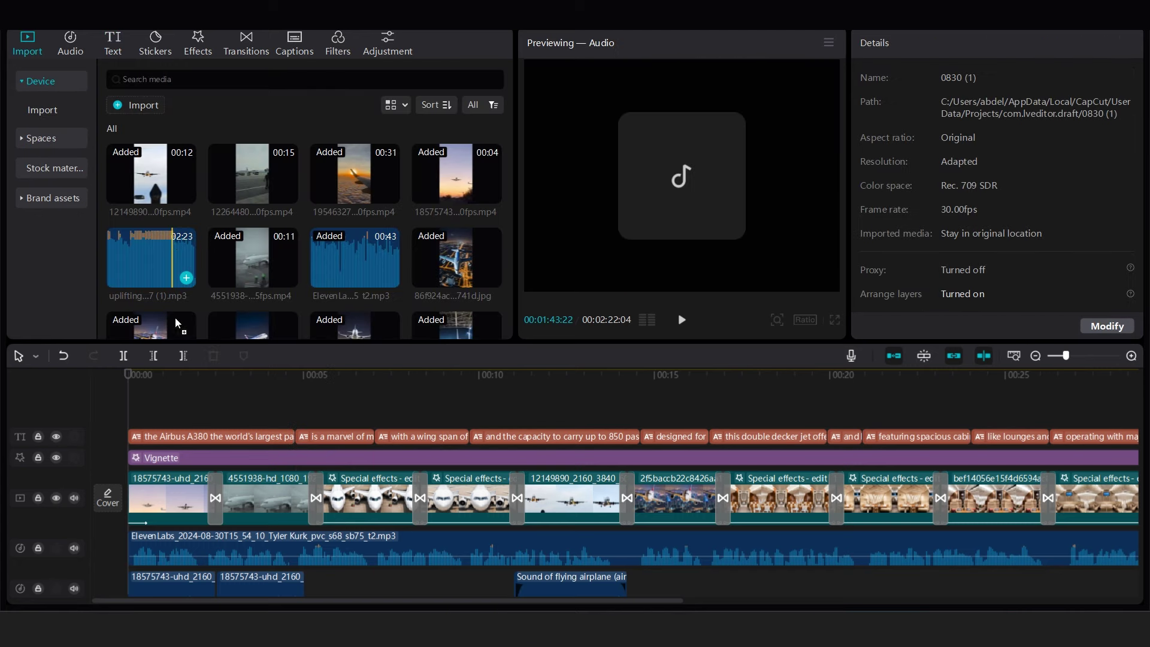
Place the uplifting-epic music at the start of the timeline above the voiceover and trim off its quiet opening.
{"action": "left_click_drag", "start_coordinate": [222, 537], "coordinate": [197, 535]}
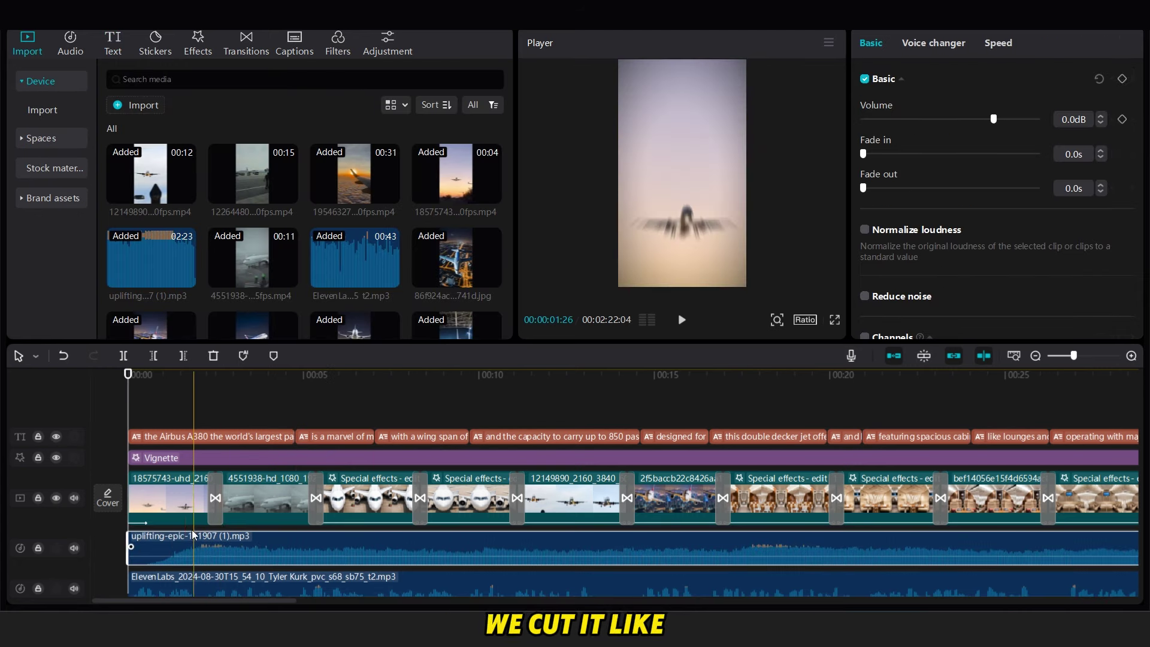
{"action": "left_click", "coordinate": [168, 419]}
{"action": "left_click", "coordinate": [183, 563]}
{"action": "key", "text": "q"}
{"action": "left_click_drag", "start_coordinate": [280, 544], "coordinate": [221, 544]}
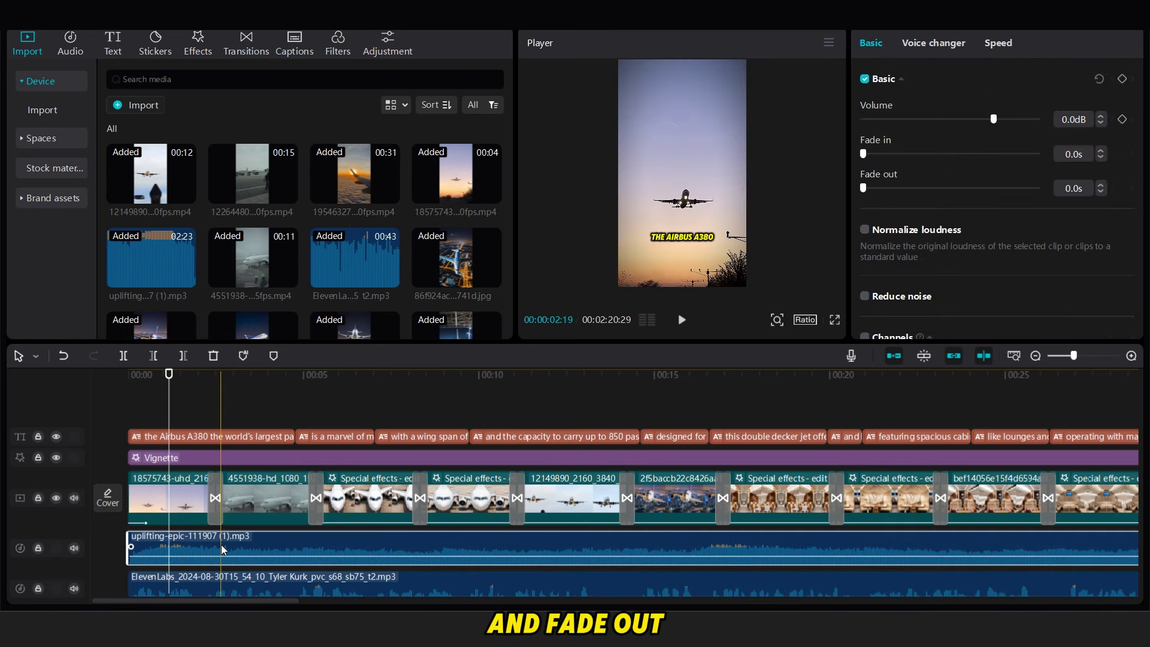
Set the music to -12.6 dB with a 1.0 s fade-in and 1.2 s fade-out, and cut it at the end of the video.
{"action": "left_click_drag", "start_coordinate": [994, 119], "coordinate": [966, 119]}
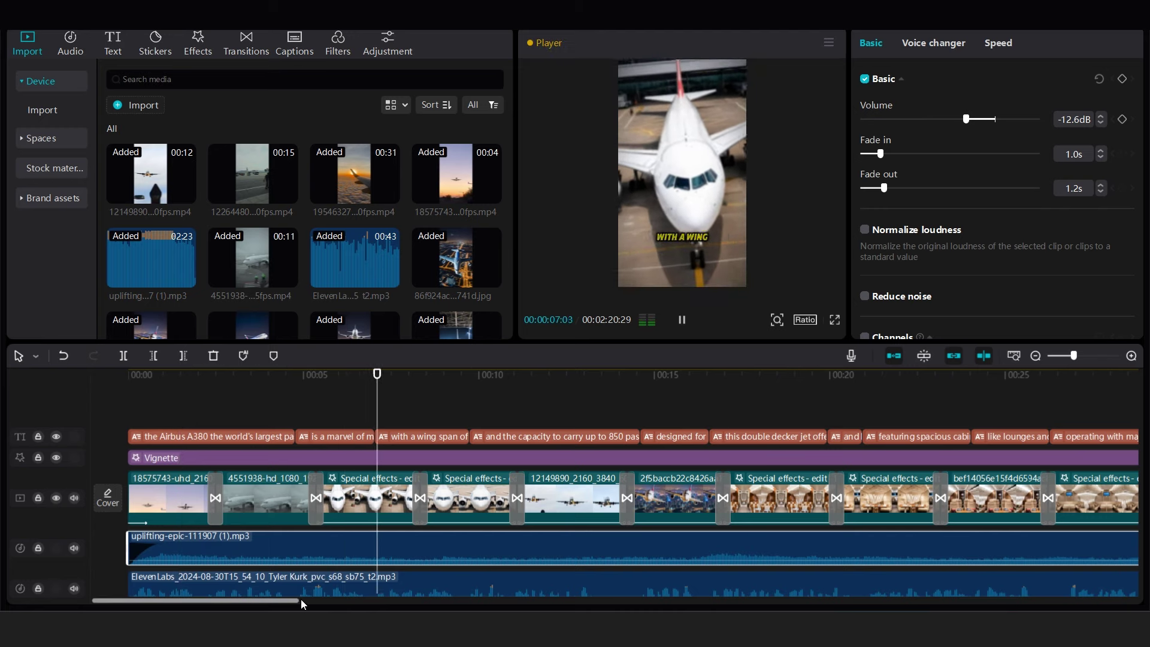
{"action": "left_click_drag", "start_coordinate": [300, 599], "coordinate": [526, 593]}
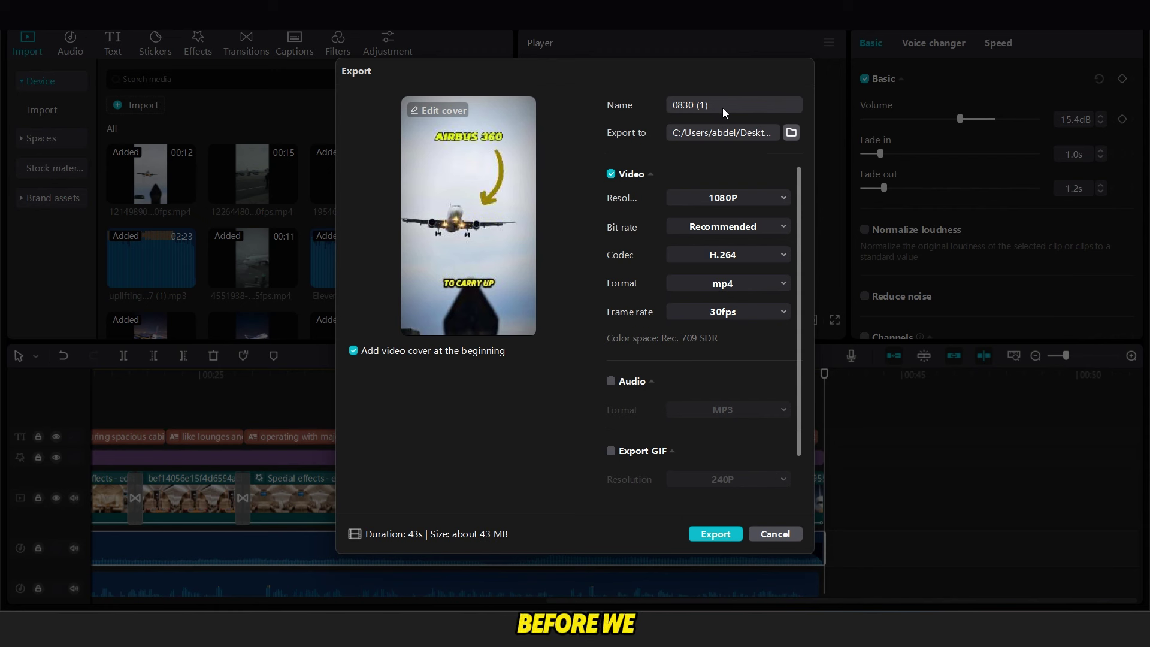
Name the export "airplane video" and set its frame rate to 60fps.
{"action": "left_click", "coordinate": [714, 104]}
{"action": "type", "text": "airpl"}
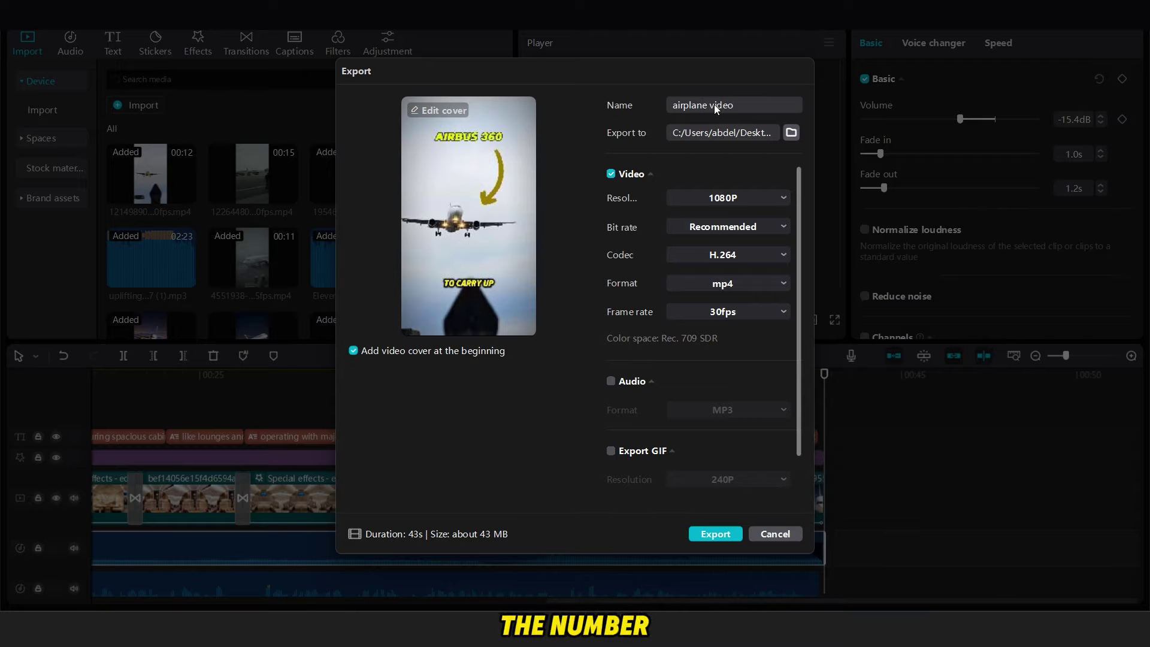
{"action": "type", "text": "ane video"}
{"action": "left_click", "coordinate": [749, 312]}
{"action": "left_click", "coordinate": [723, 432]}
{"action": "scroll", "coordinate": [719, 299], "scroll_direction": "down", "scroll_amount": 2}
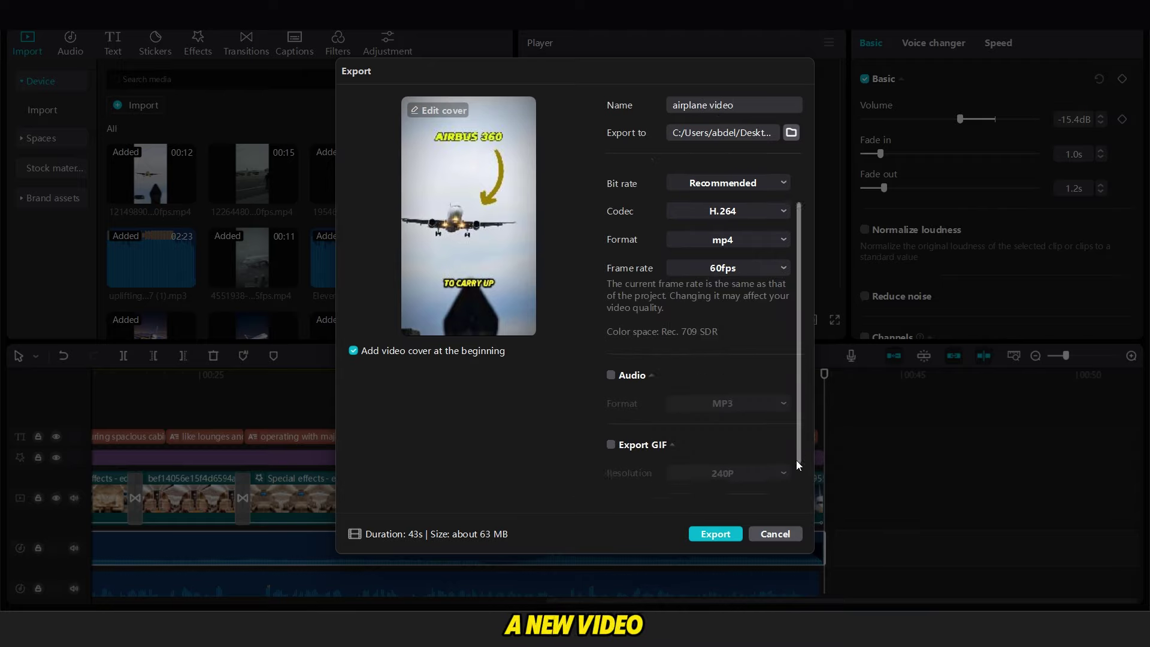